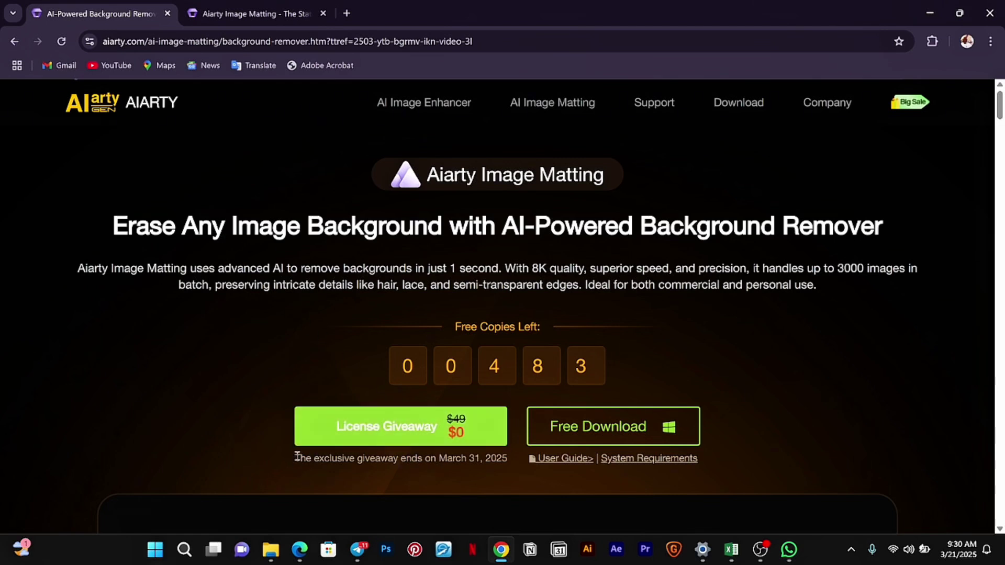
Switch to the Aiarty Image Matting product page and reveal the bicycle sample's background-removed version in its before/after comparison
drag(321, 458, 481, 462)
click(279, 14)
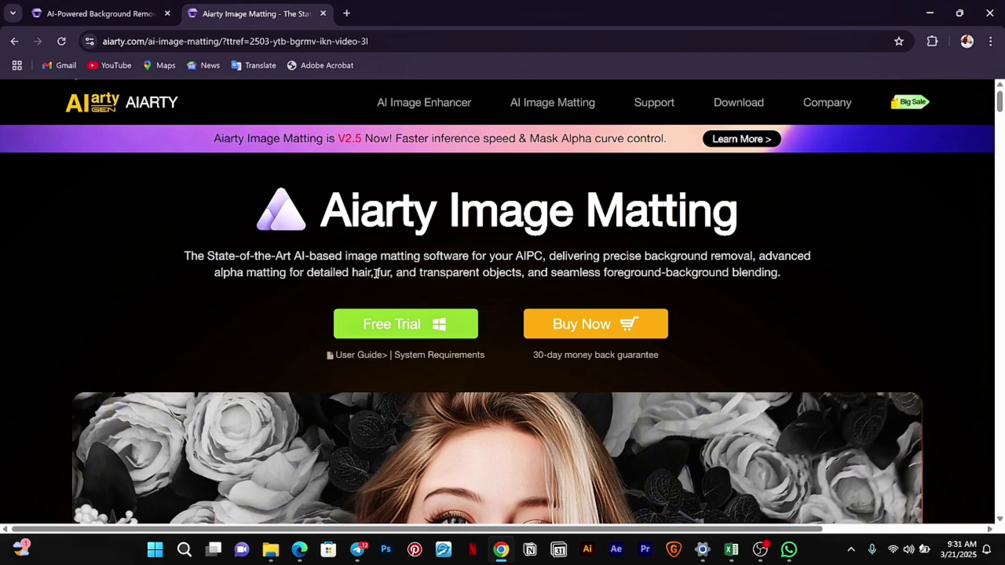
scroll(387, 294, down, 10)
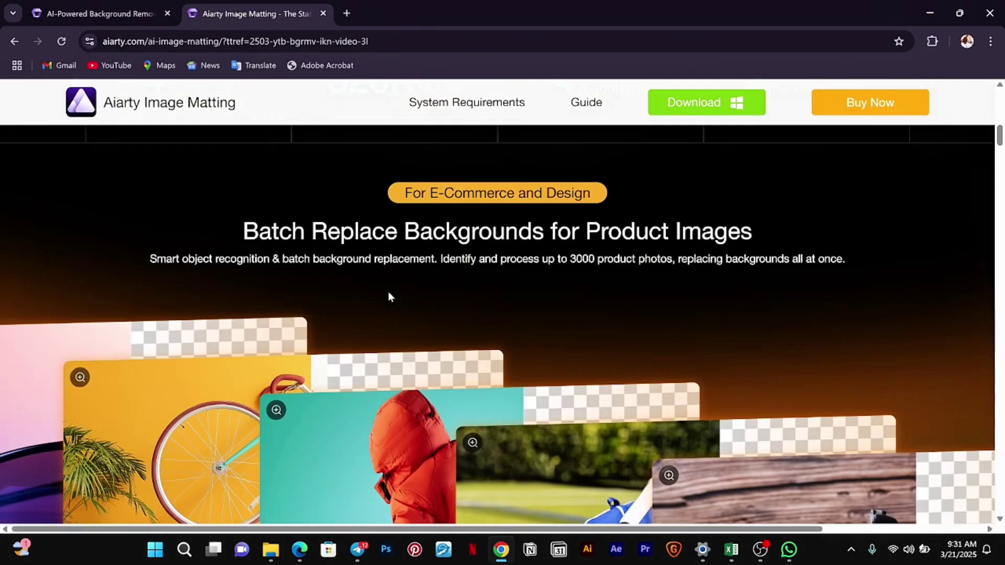
scroll(388, 296, down, 5)
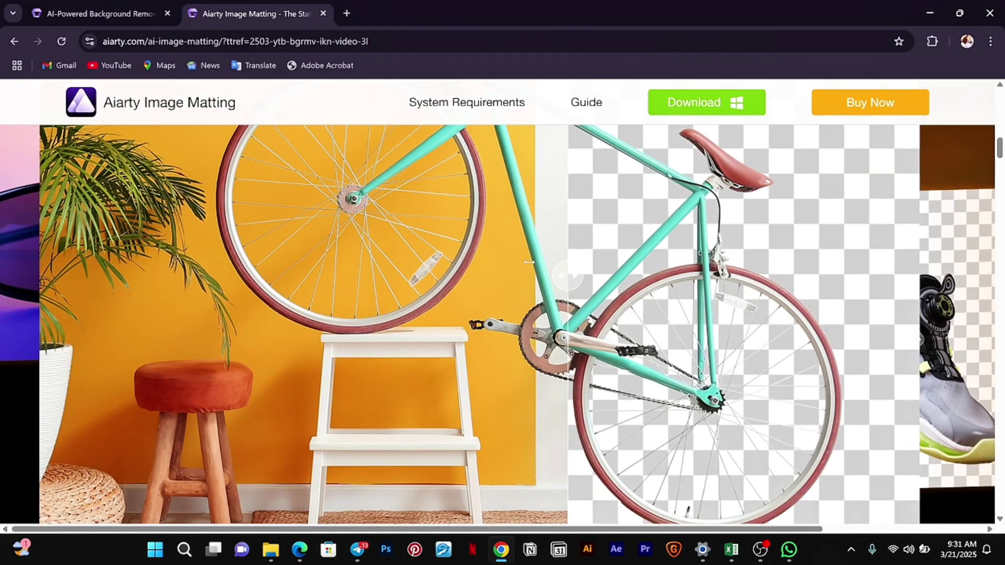
drag(517, 279, 58, 277)
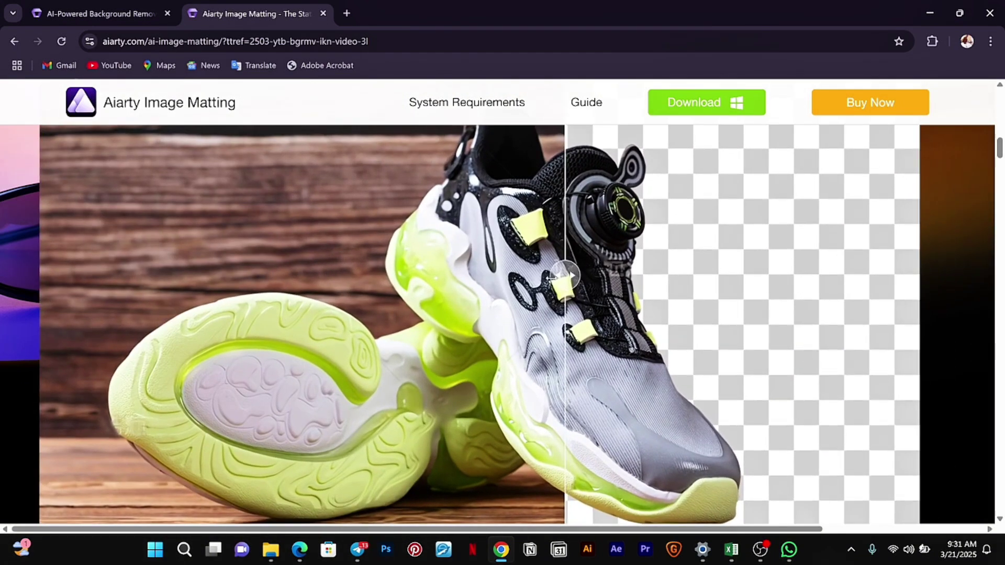
Compare the original and background-removed versions of the sneaker and sunglasses product samples
drag(550, 278, 125, 291)
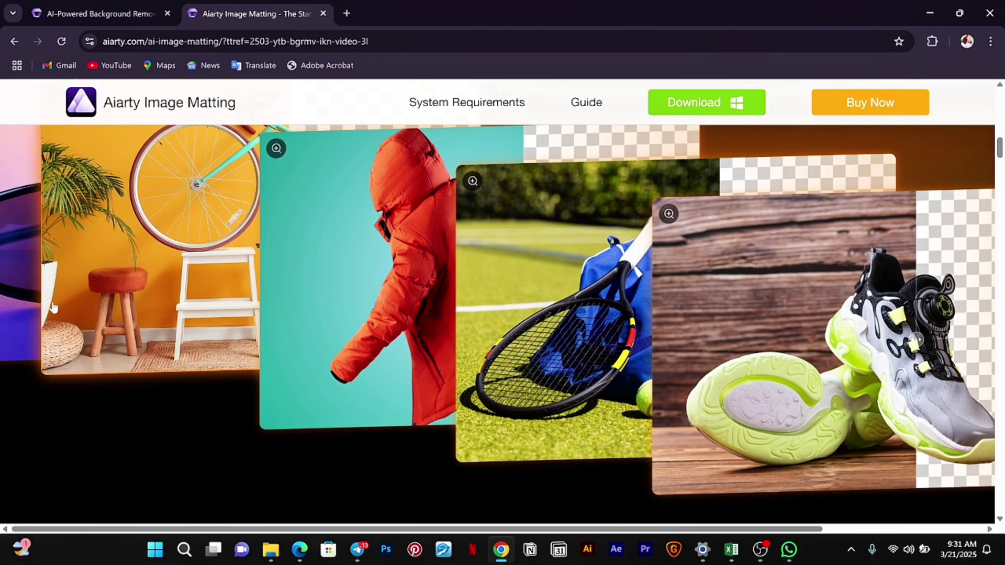
click(21, 303)
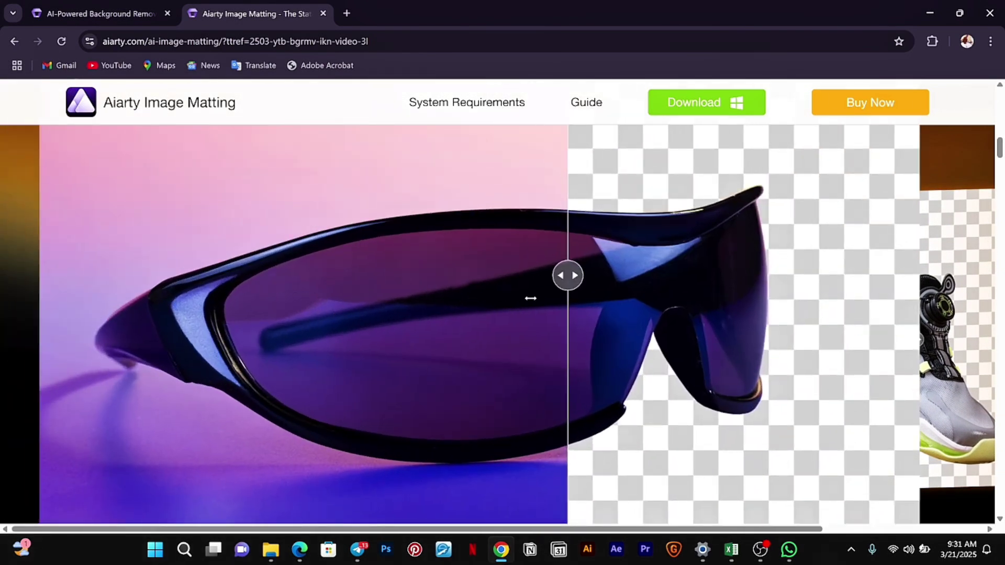
drag(511, 290, 119, 298)
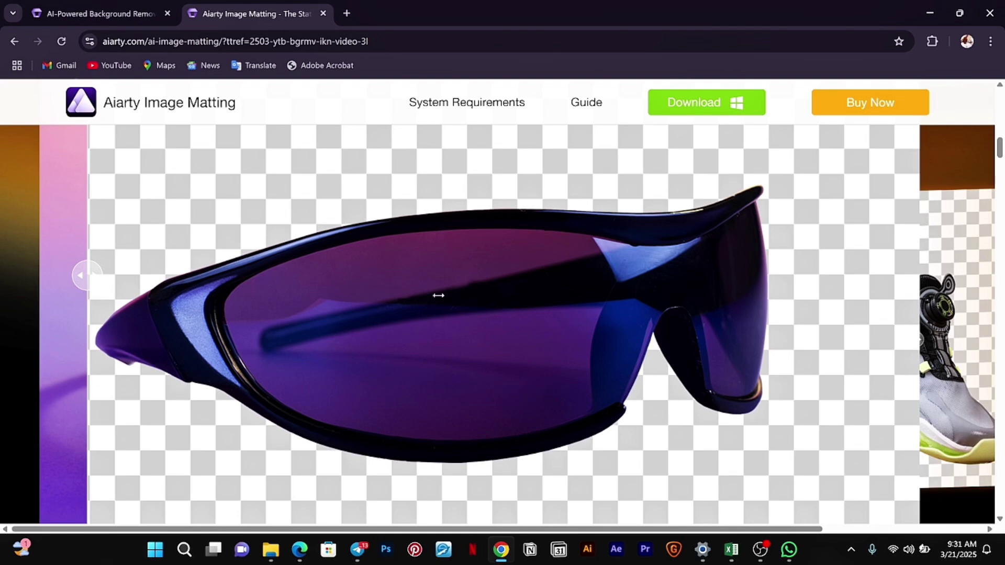
click(959, 162)
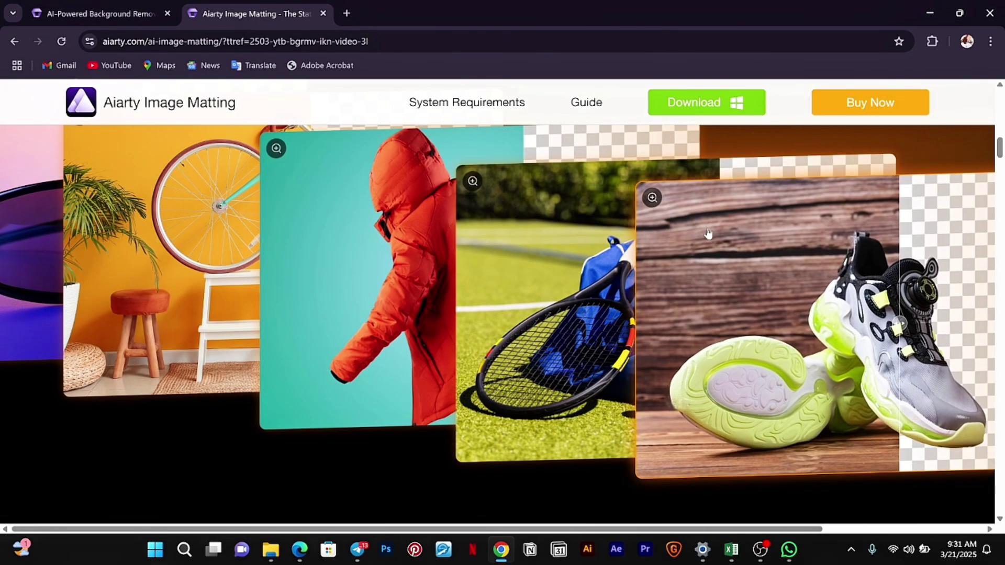
Examine the portrait banner's changing backgrounds, the page introduction and the summary of AI models, algorithms and brushes
scroll(707, 233, up, 10)
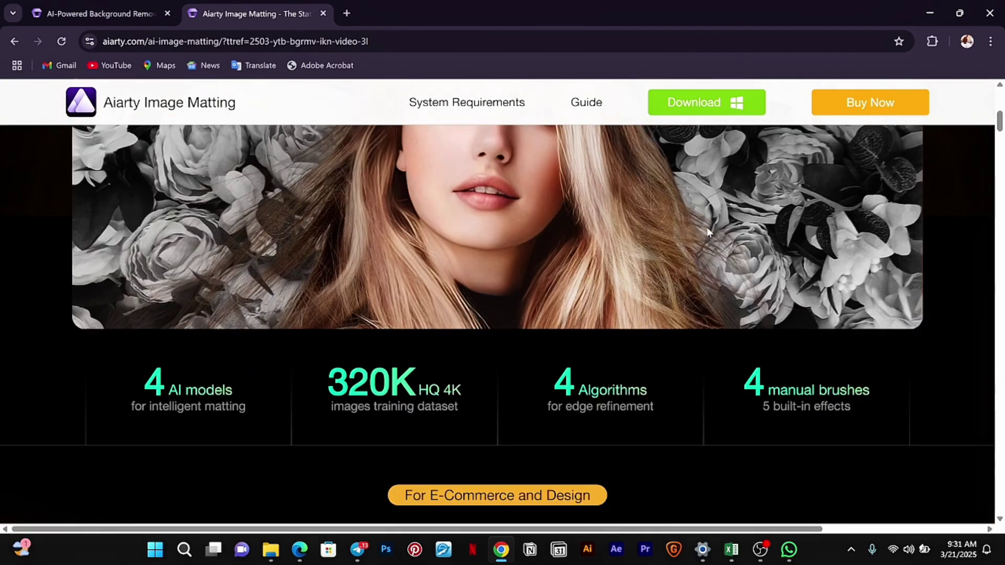
scroll(706, 232, up, 2)
scroll(706, 232, up, 1)
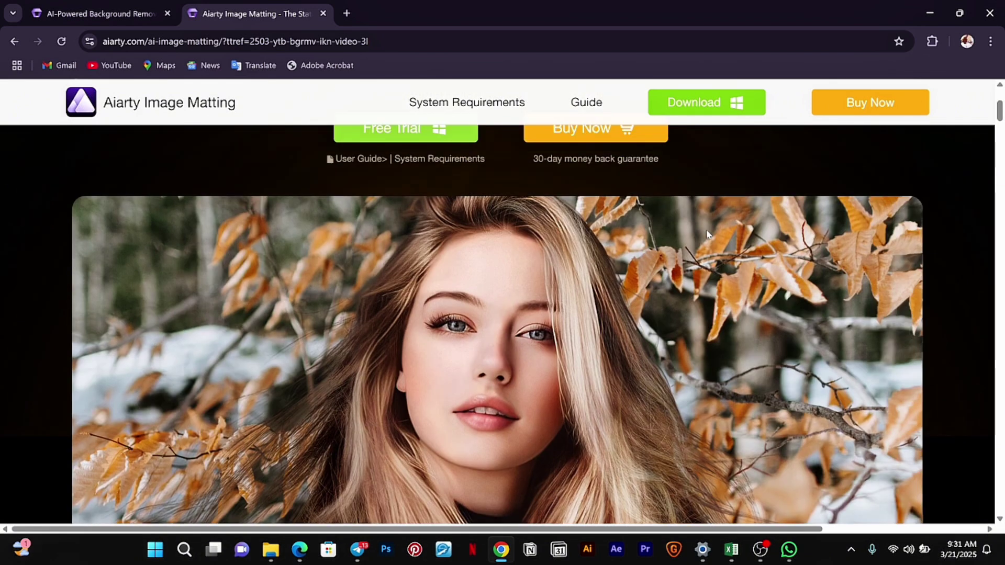
scroll(706, 232, down, 1)
scroll(707, 232, down, 1)
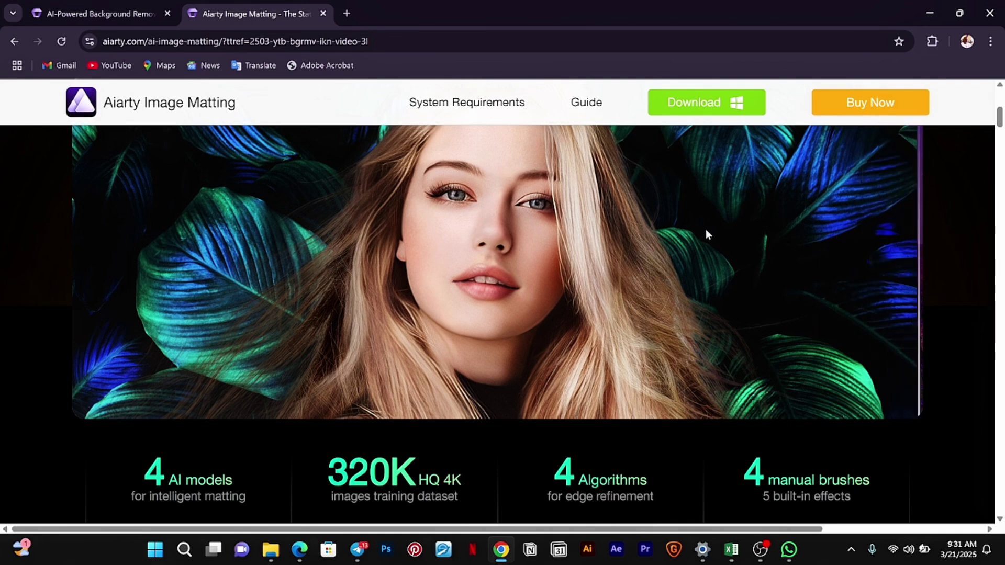
scroll(705, 230, up, 1)
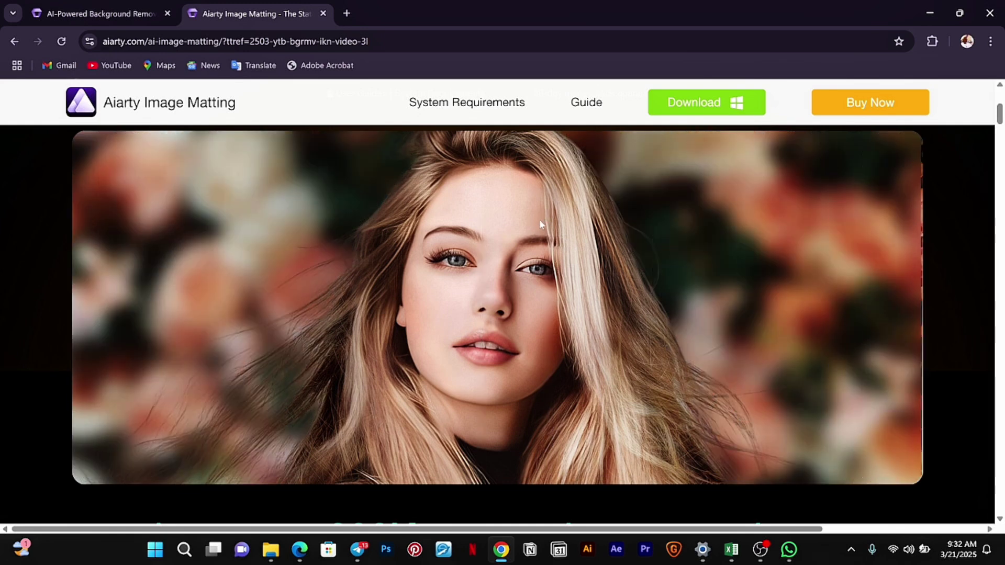
scroll(540, 224, up, 5)
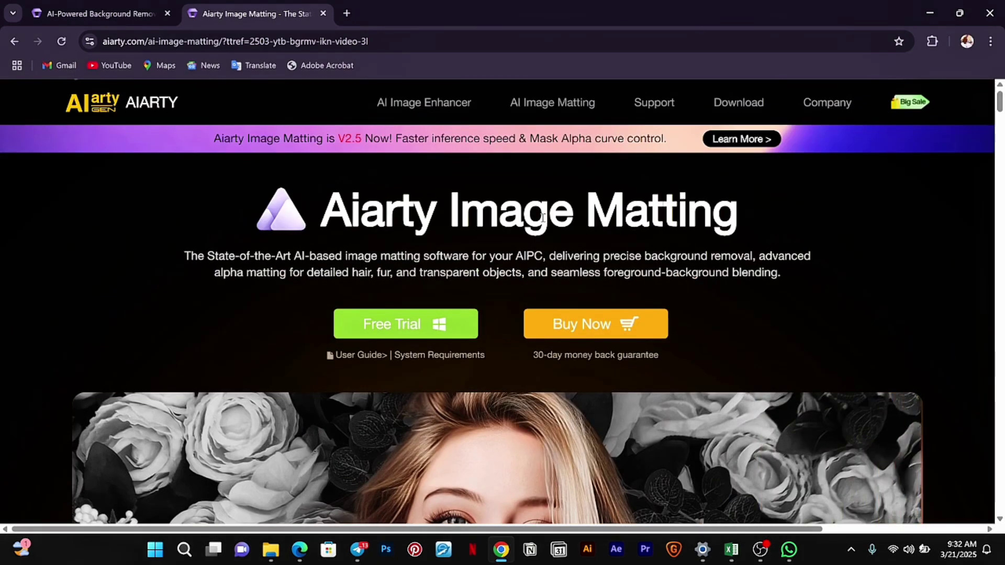
scroll(541, 217, down, 5)
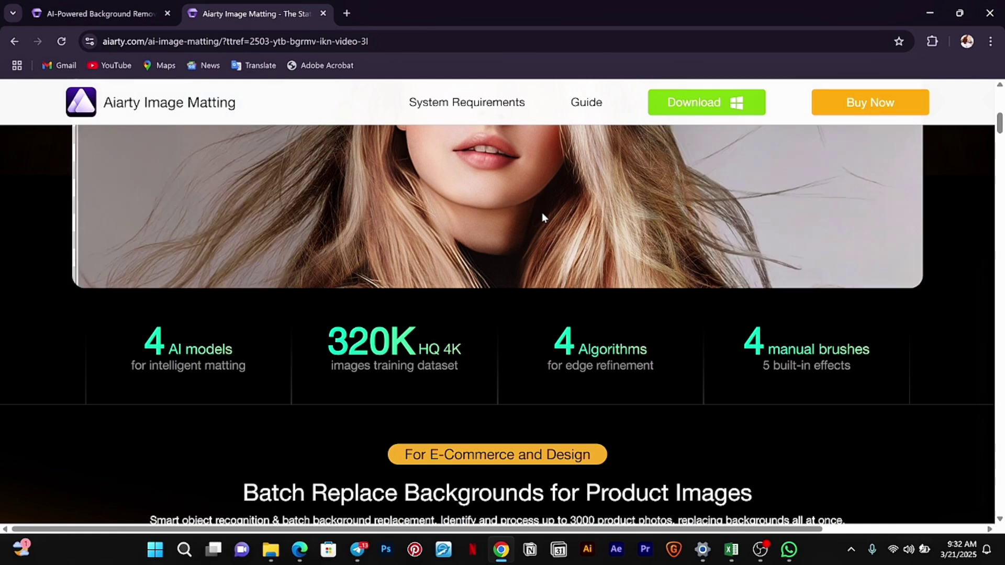
Inspect the Clear Fur example by moving the cutout preview circle across the two puppies
scroll(482, 331, down, 5)
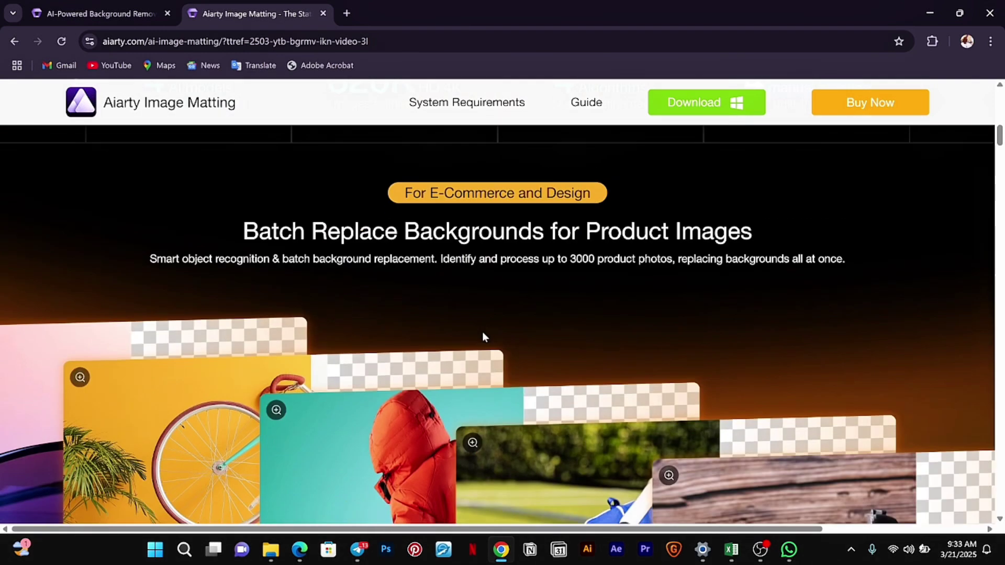
scroll(482, 331, down, 10)
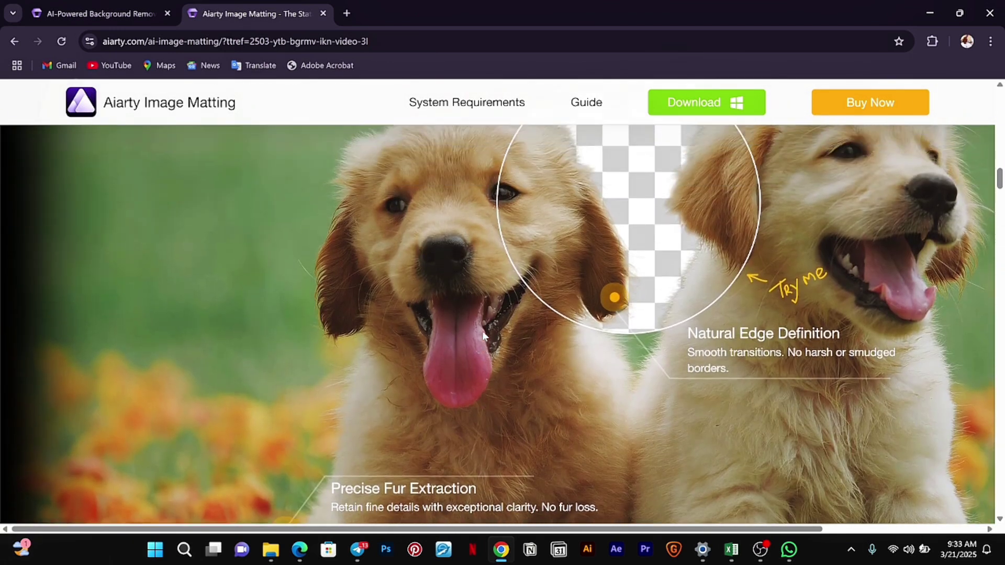
scroll(482, 330, up, 1)
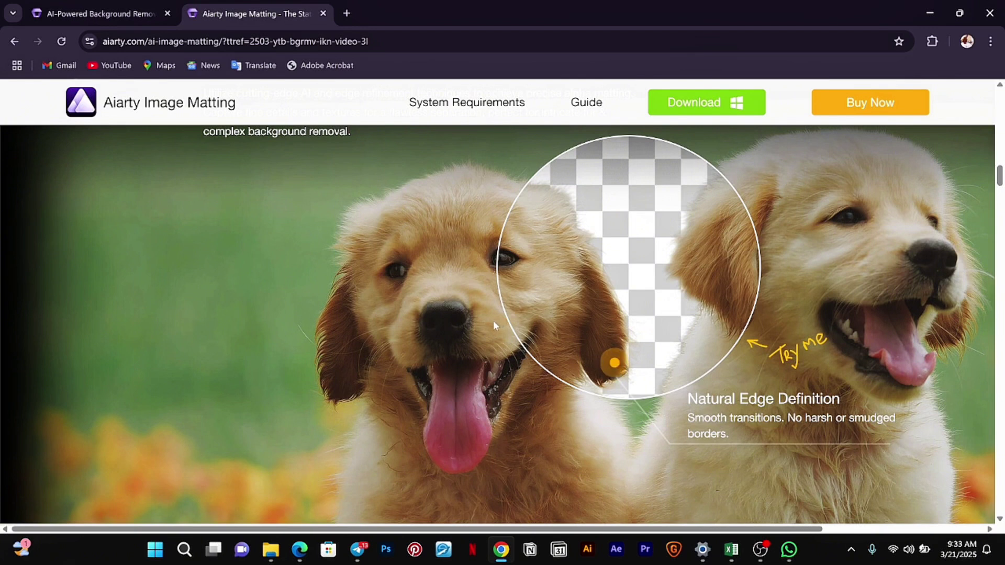
scroll(494, 324, down, 3)
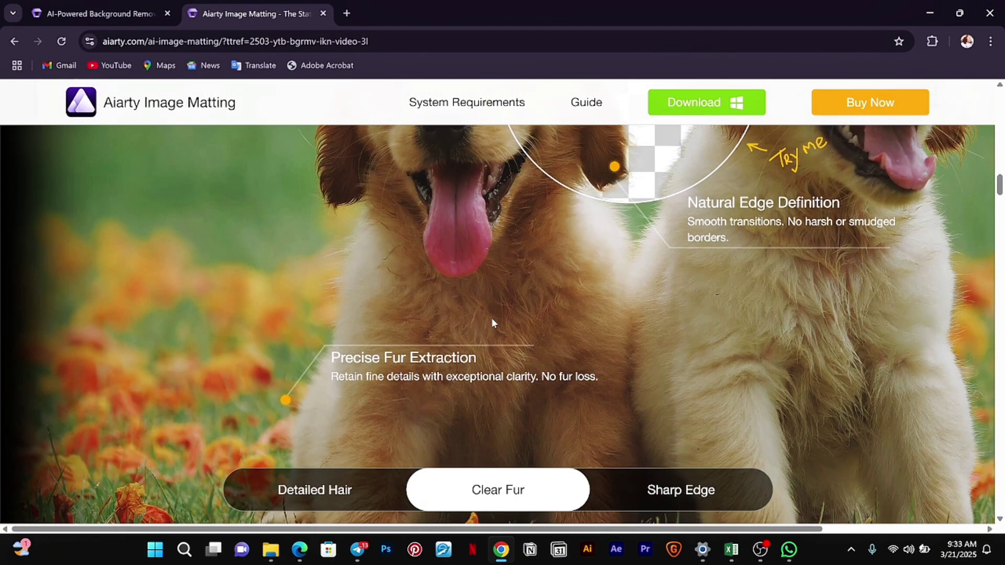
scroll(492, 320, up, 3)
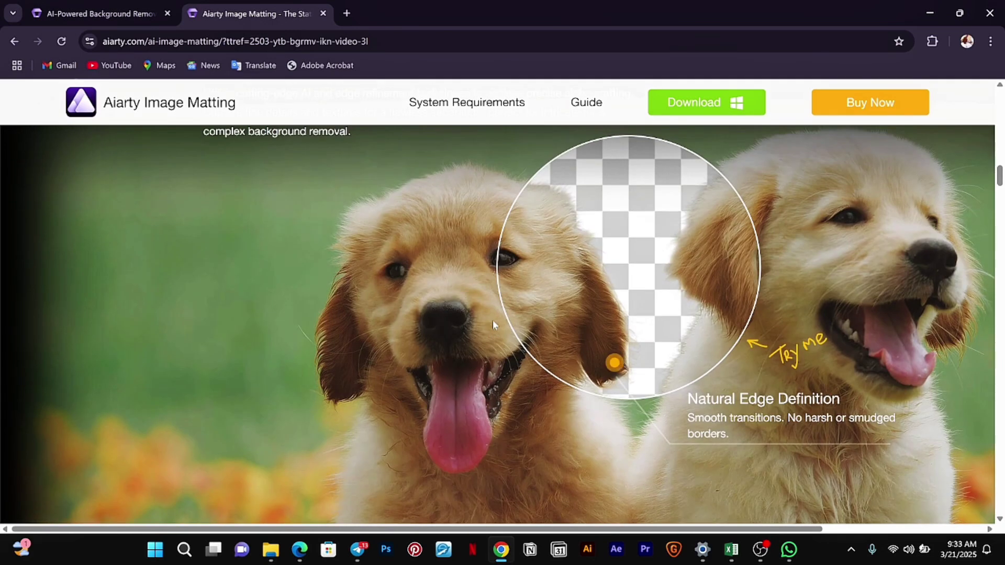
drag(568, 234, 856, 306)
drag(812, 333, 607, 346)
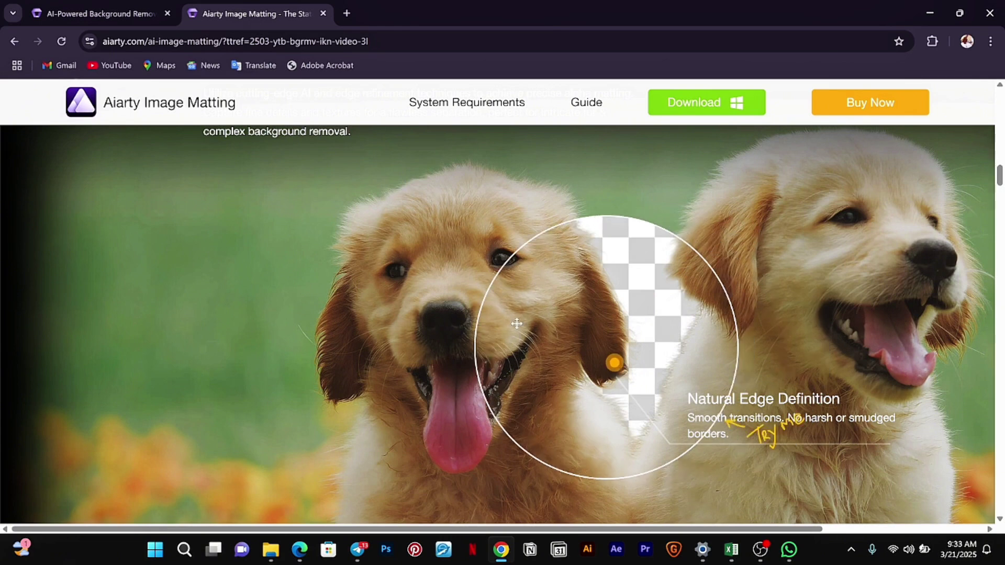
Show the Detailed Hair example and move the cutout preview circle over the woman's hair
scroll(516, 327, down, 4)
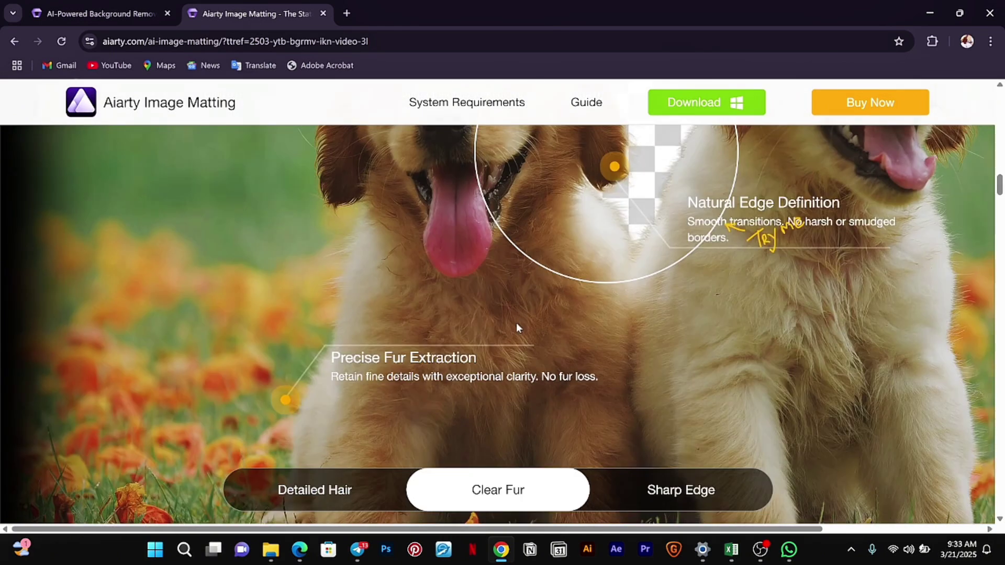
click(314, 492)
scroll(342, 387, up, 4)
drag(528, 372, 558, 361)
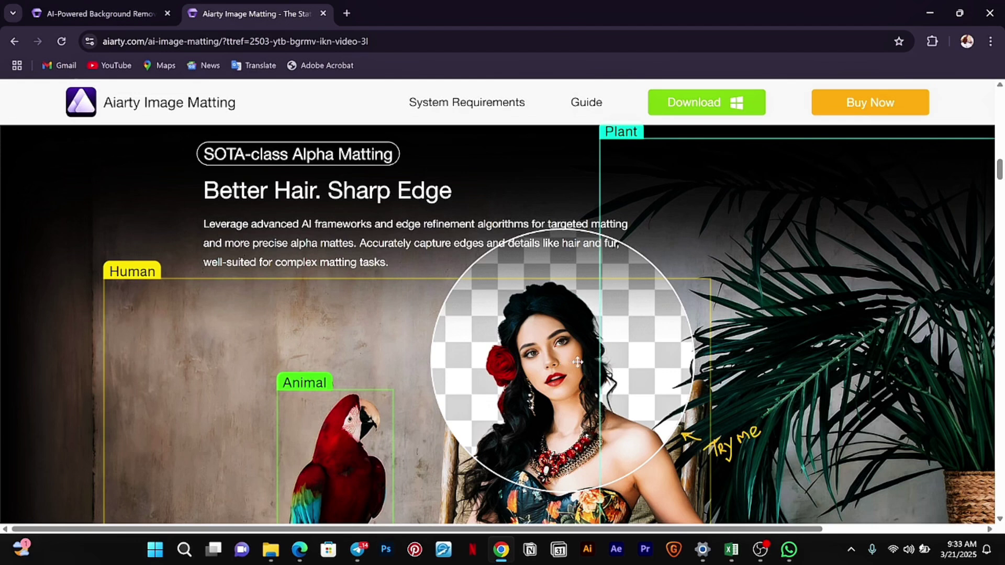
Show the Sharp Edge example and examine its cutout preview around the woman's dress and face
scroll(661, 363, down, 9)
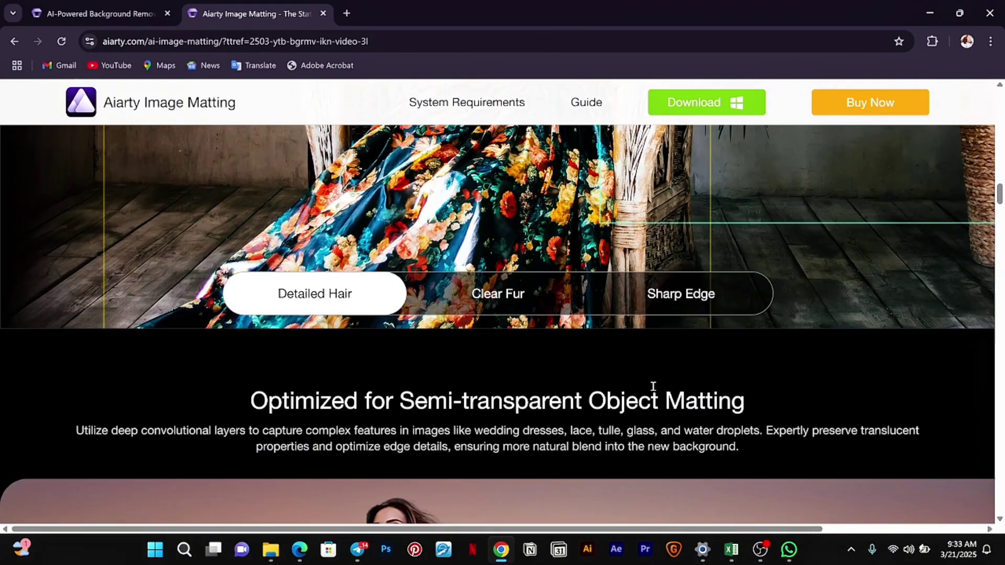
click(664, 300)
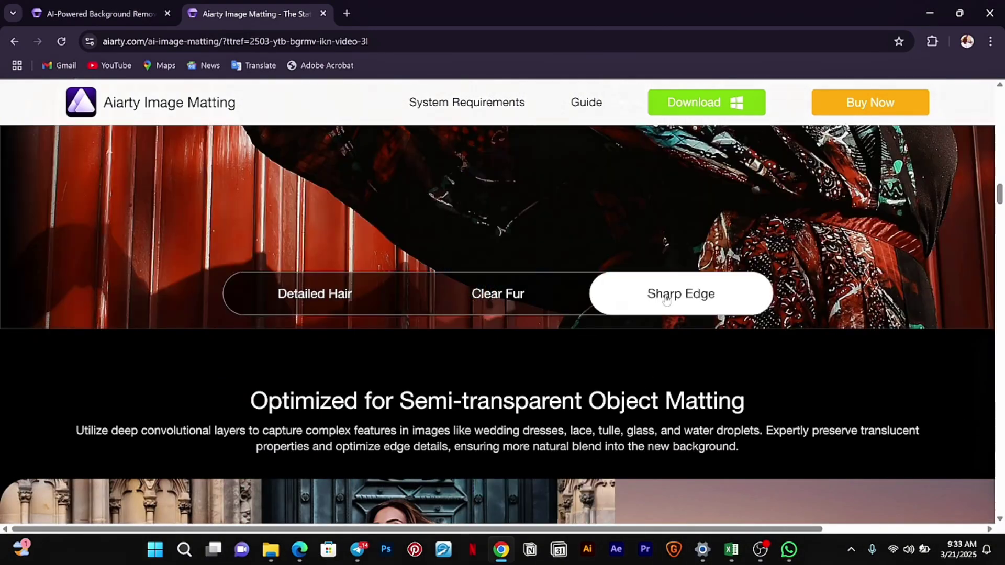
scroll(663, 297, up, 5)
scroll(663, 297, up, 3)
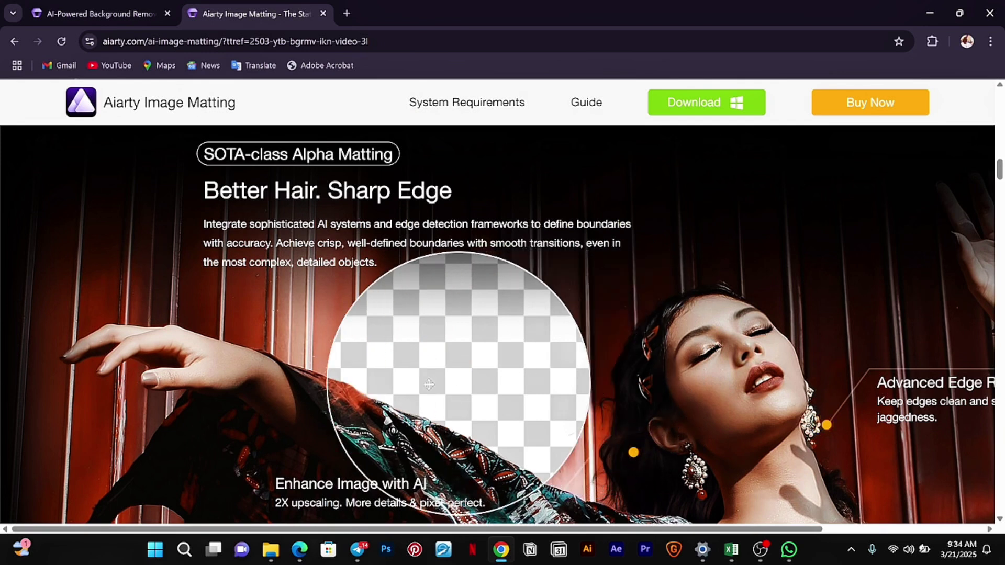
scroll(192, 359, down, 5)
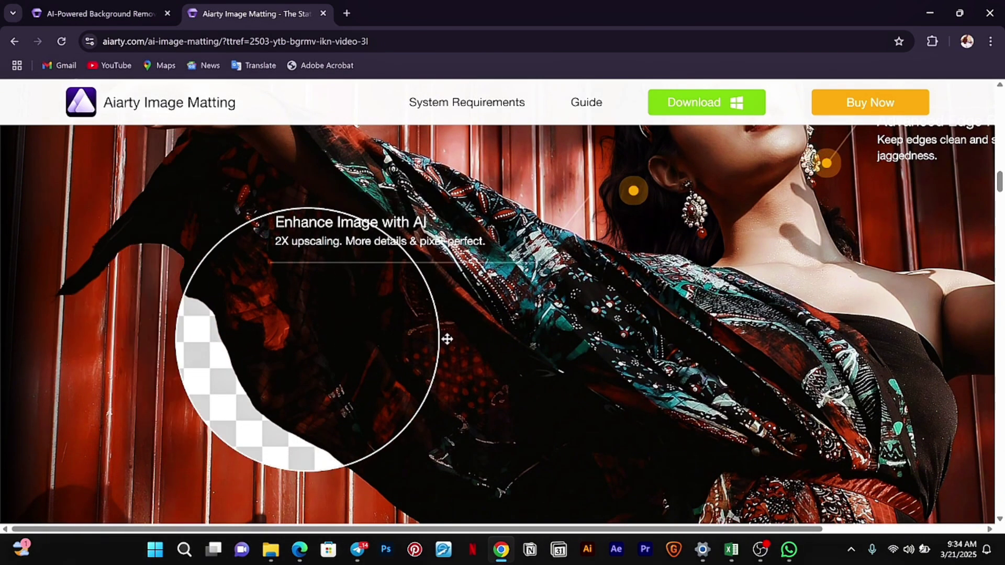
scroll(671, 298, up, 3)
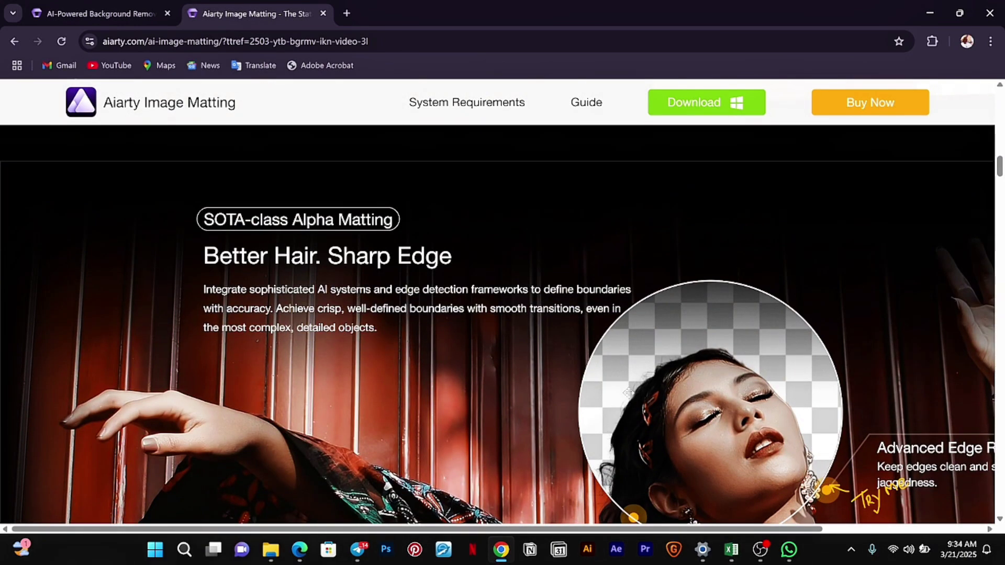
Examine the semi-transparent object matting section and the low-light, intricate texture and complex background samples
scroll(394, 378, down, 10)
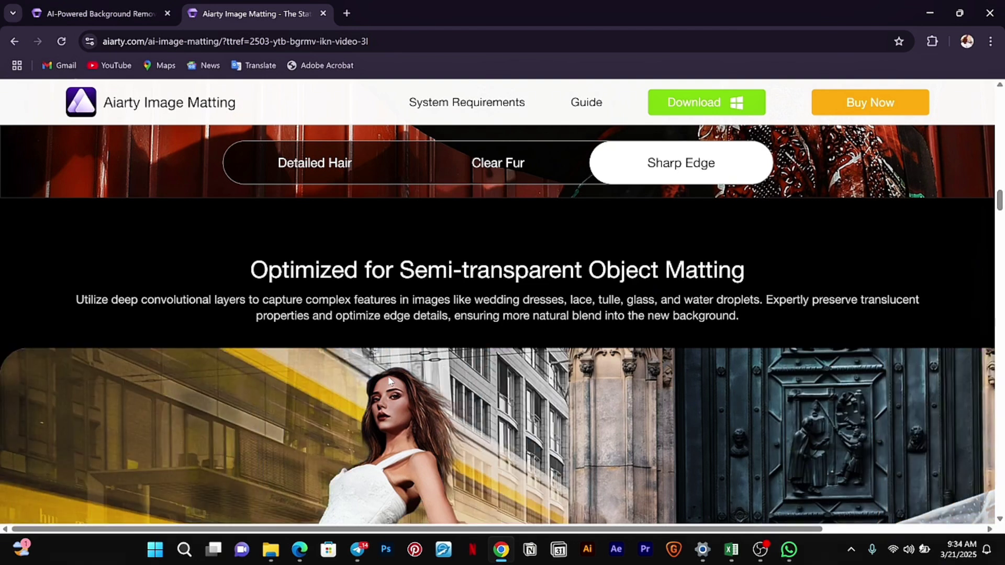
scroll(388, 378, down, 10)
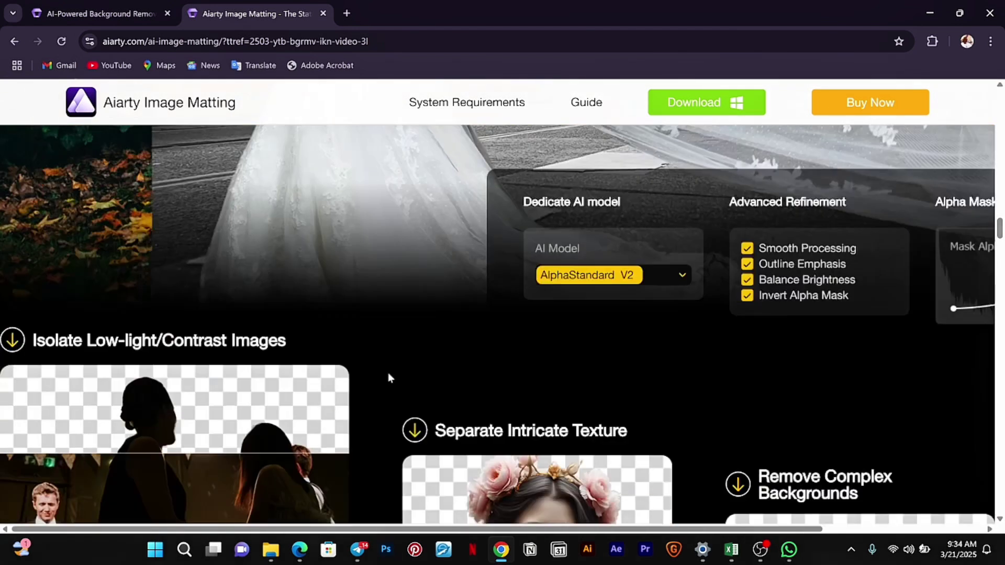
scroll(388, 373, down, 6)
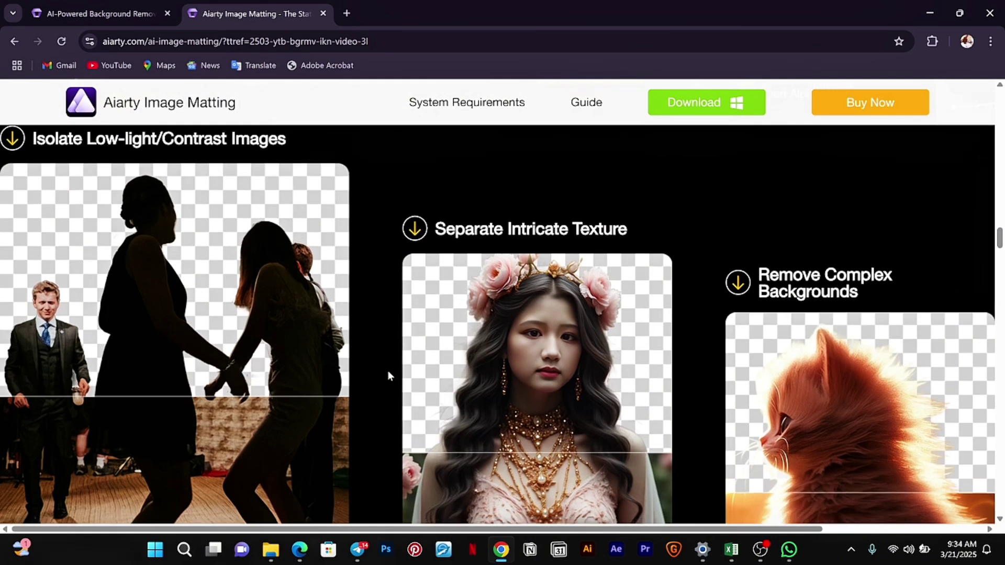
scroll(387, 369, down, 4)
scroll(386, 369, up, 6)
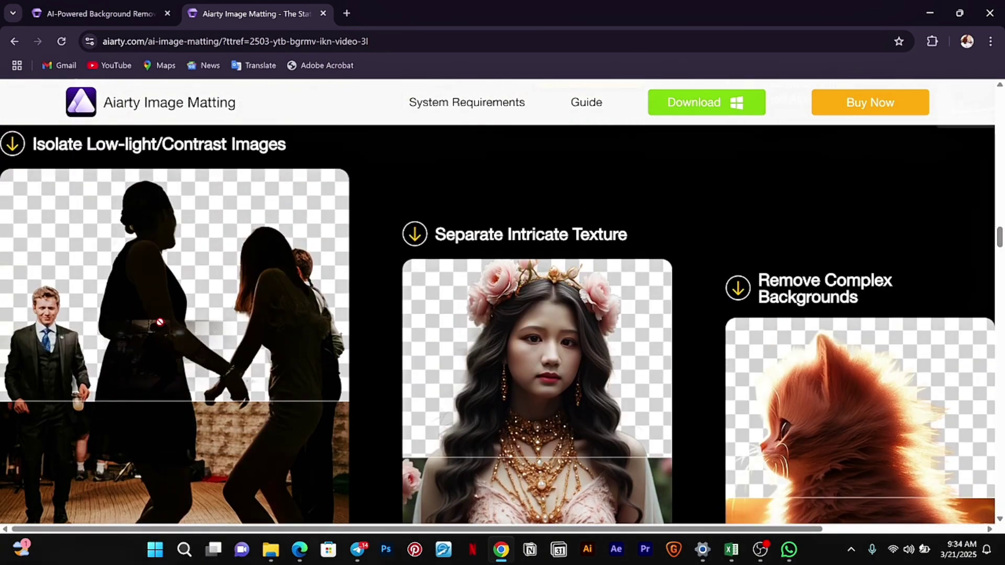
scroll(161, 355, down, 4)
scroll(161, 347, up, 6)
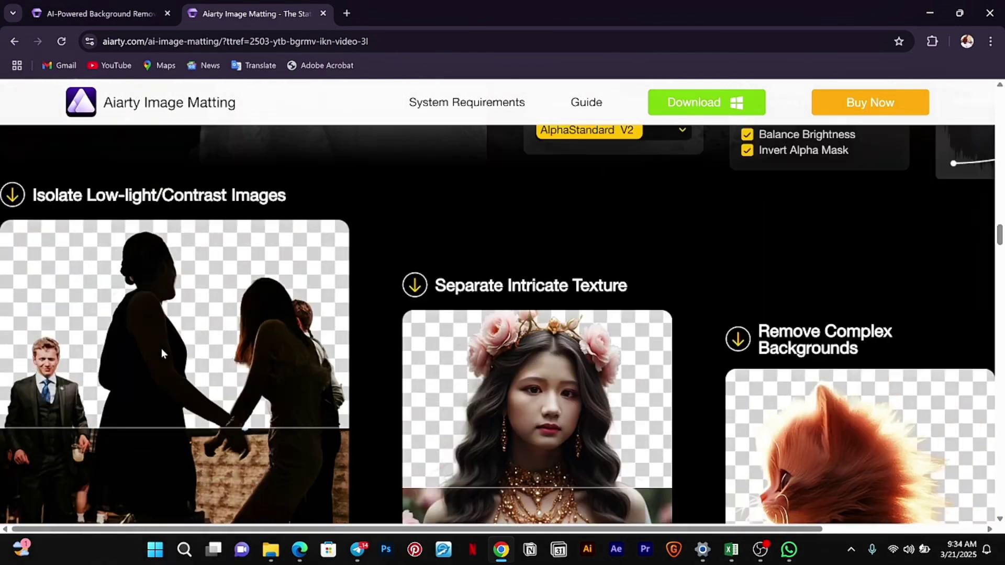
scroll(161, 347, down, 4)
Review the Blend Naturally and Creatively section down to the Pixel-level Editing skateboarder example
scroll(161, 347, down, 15)
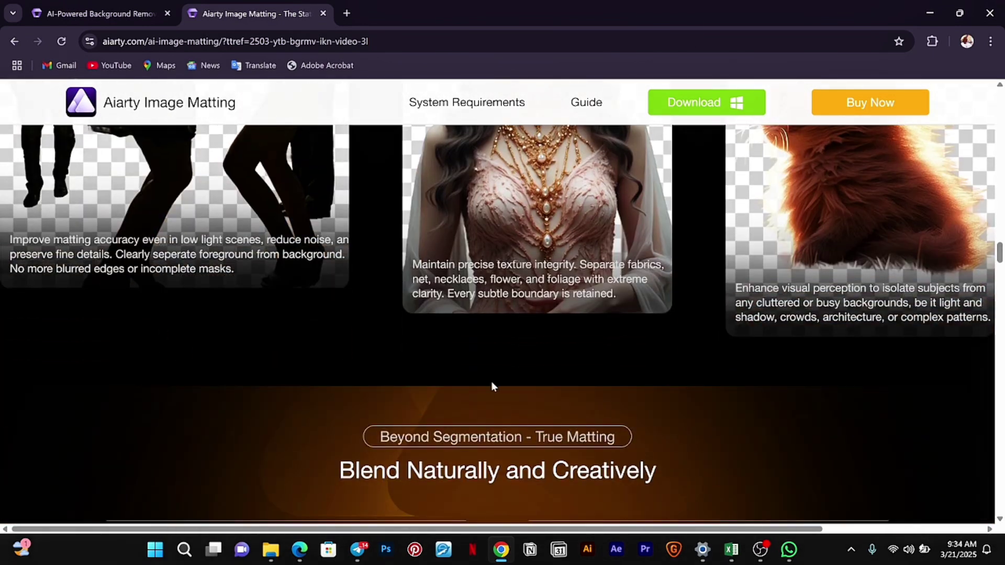
scroll(493, 387, down, 5)
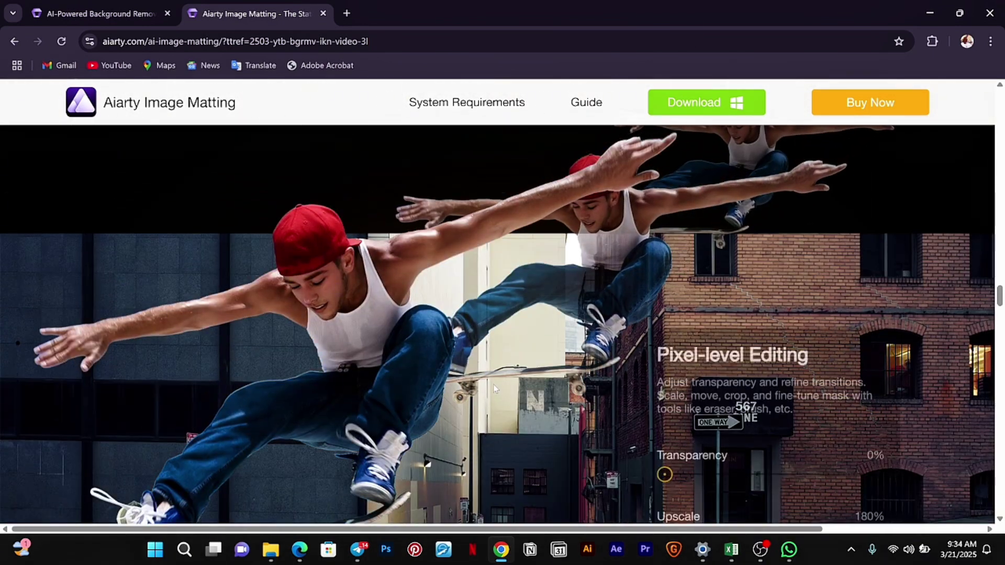
scroll(493, 387, down, 2)
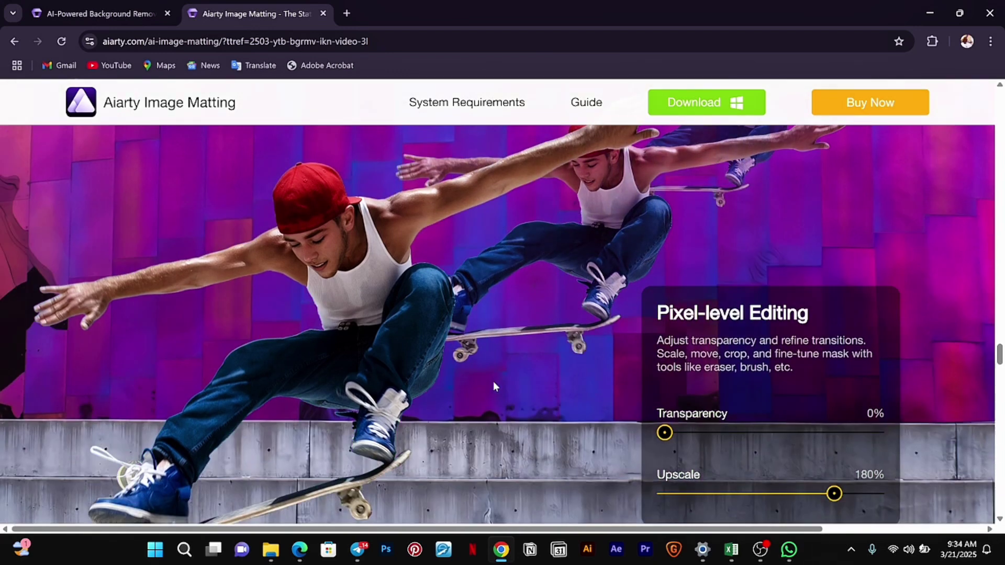
Review the 4 Delicate AI Models section and the Flexible Customization features of Aiarty Image Matting
scroll(491, 388, down, 5)
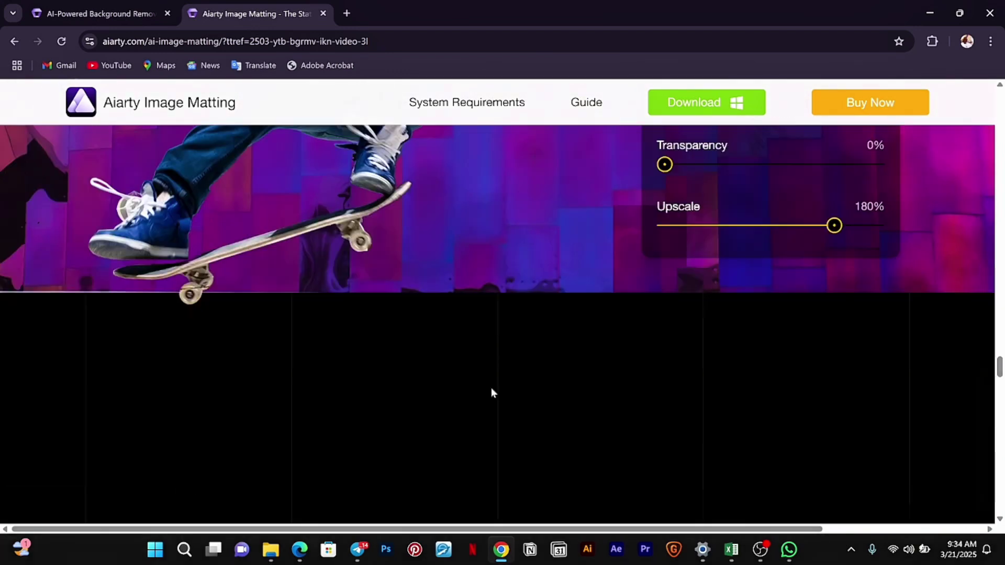
scroll(491, 388, up, 3)
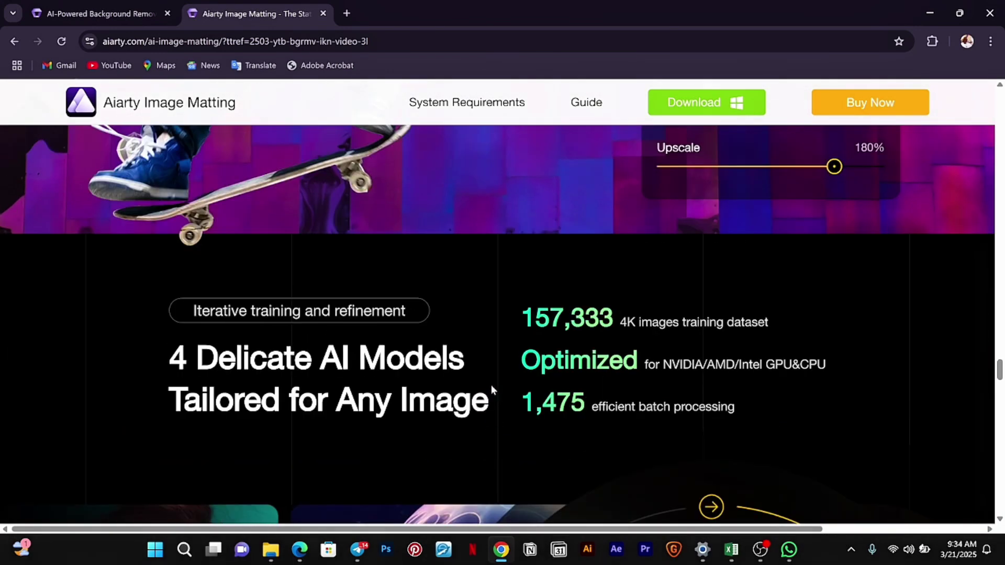
scroll(491, 384, down, 5)
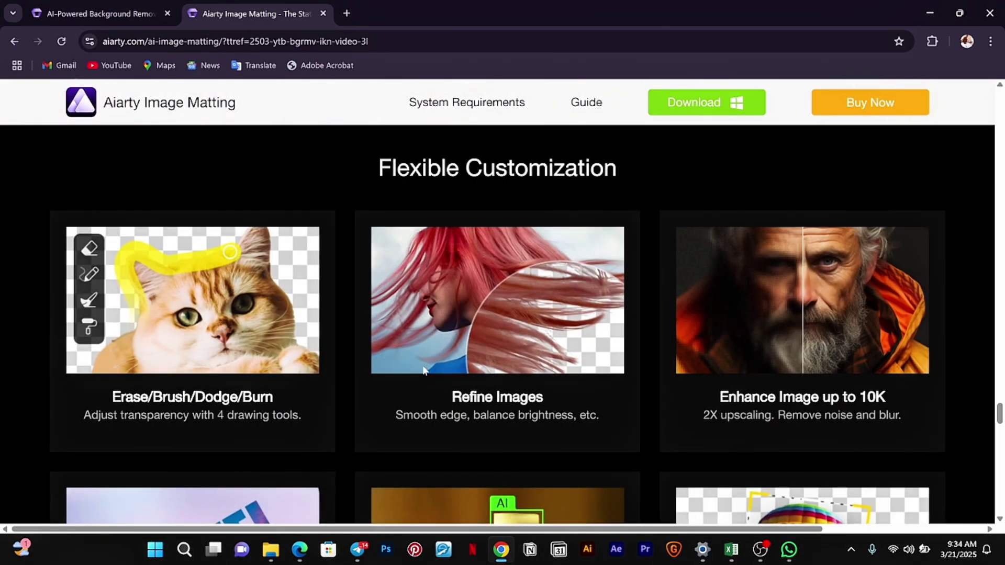
scroll(420, 366, up, 6)
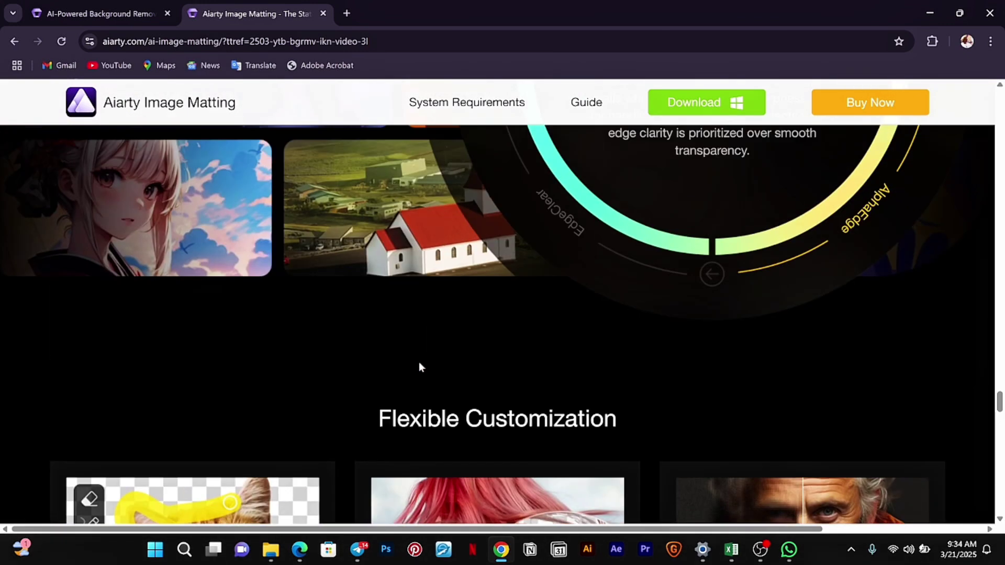
Start the Free Download from the background remover giveaway page and save the installer as aiarty-image-matting-install
click(104, 11)
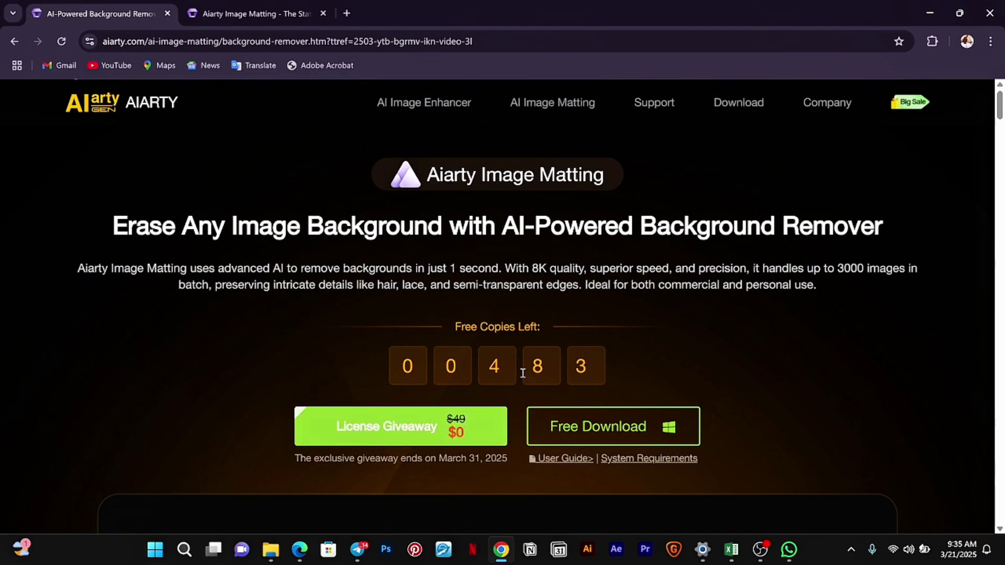
scroll(516, 381, down, 3)
scroll(506, 364, up, 2)
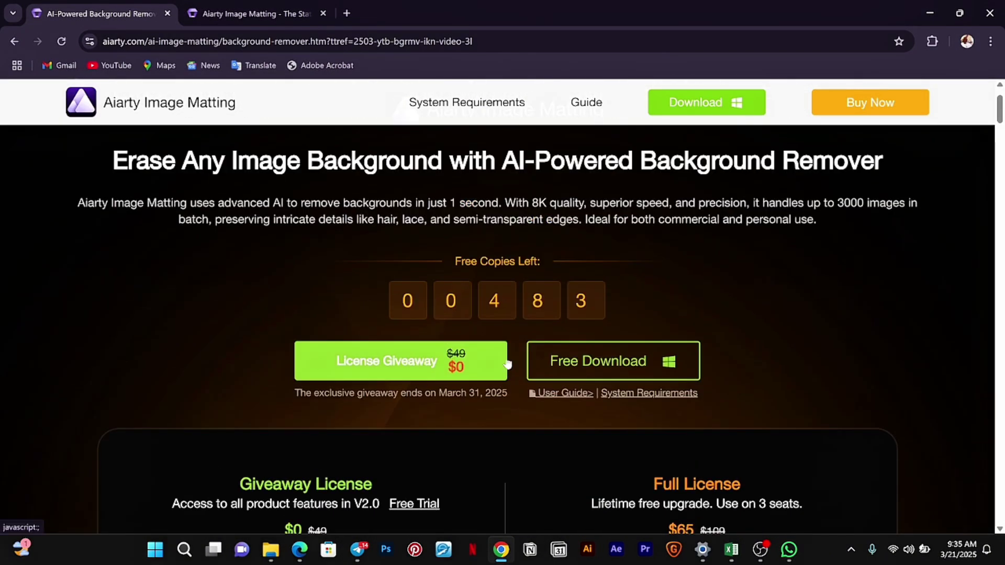
click(595, 352)
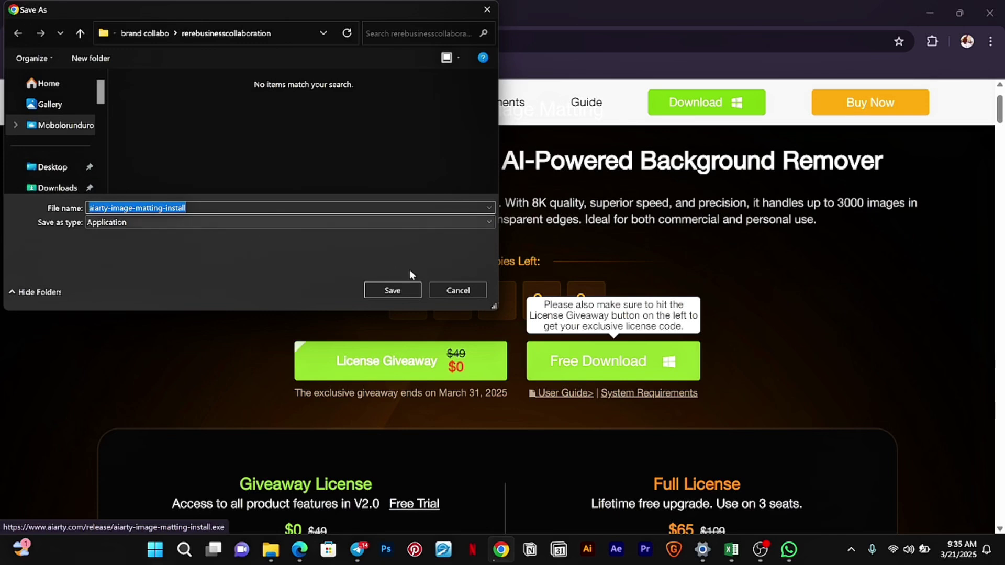
click(403, 291)
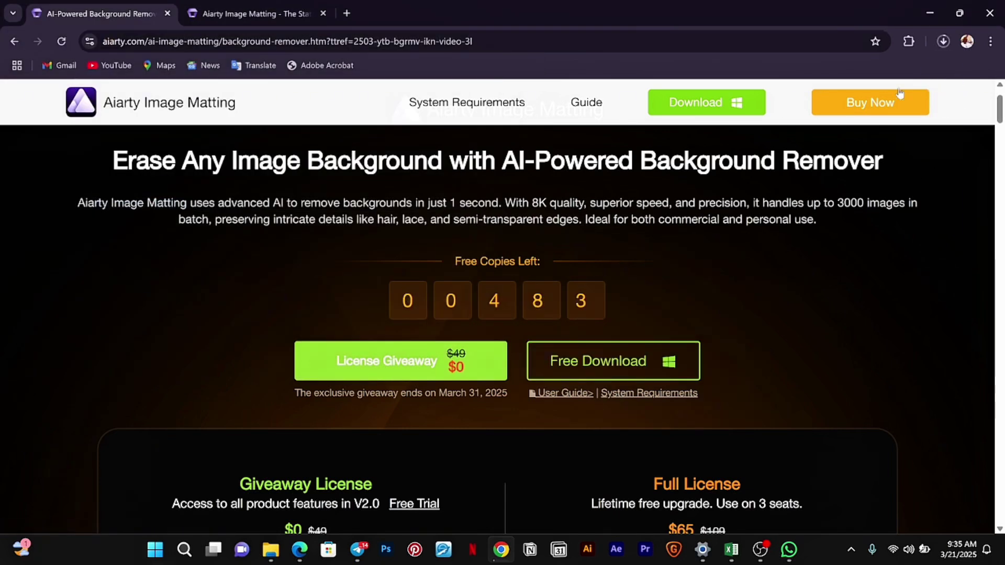
Cancel the running aiarty-image-matting-install download and close the recent download history
click(943, 41)
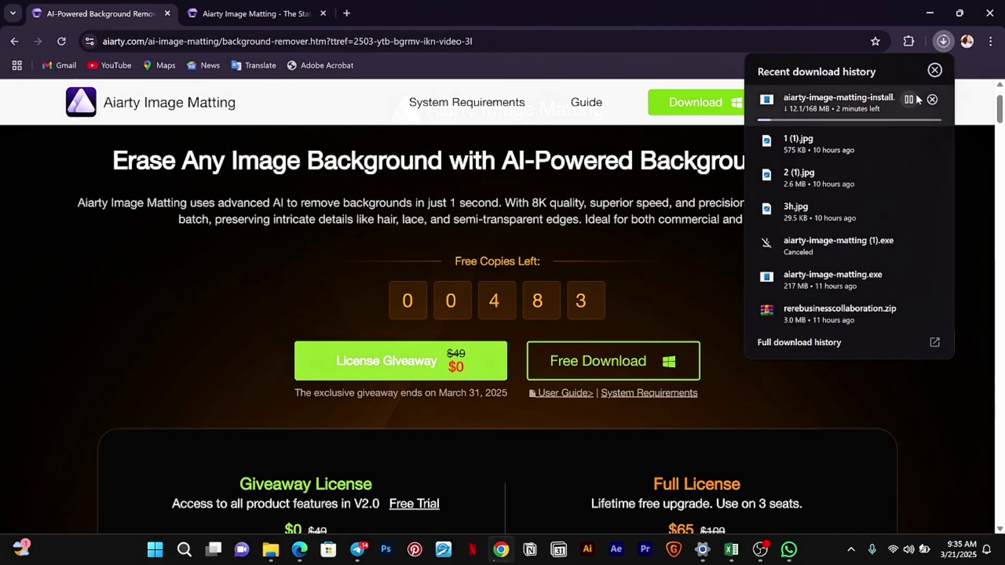
click(931, 99)
click(757, 378)
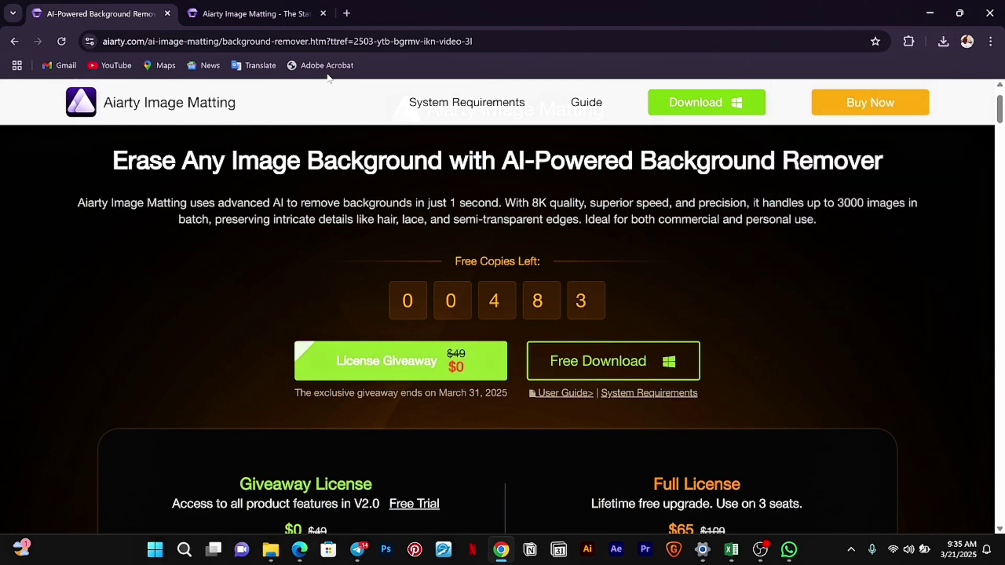
Request the Free Trial download from the top of the Aiarty Image Matting product page and dismiss the save dialog
click(277, 15)
scroll(559, 280, up, 10)
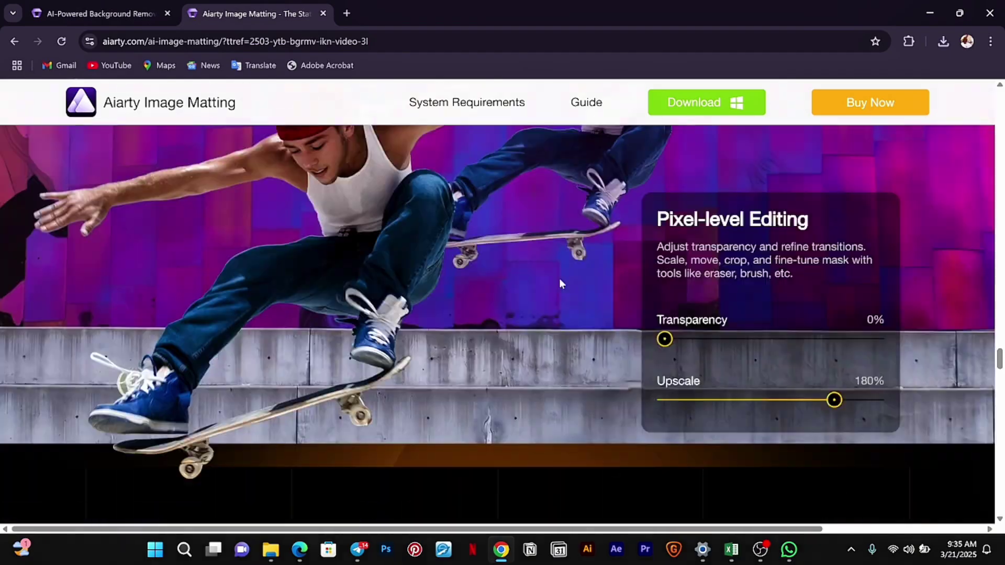
scroll(558, 279, up, 15)
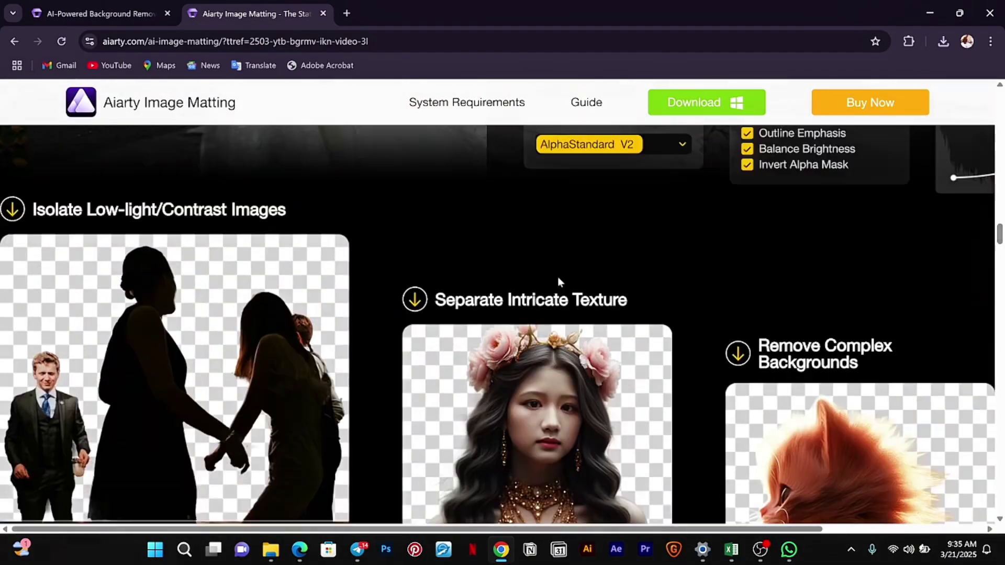
scroll(558, 282, up, 12)
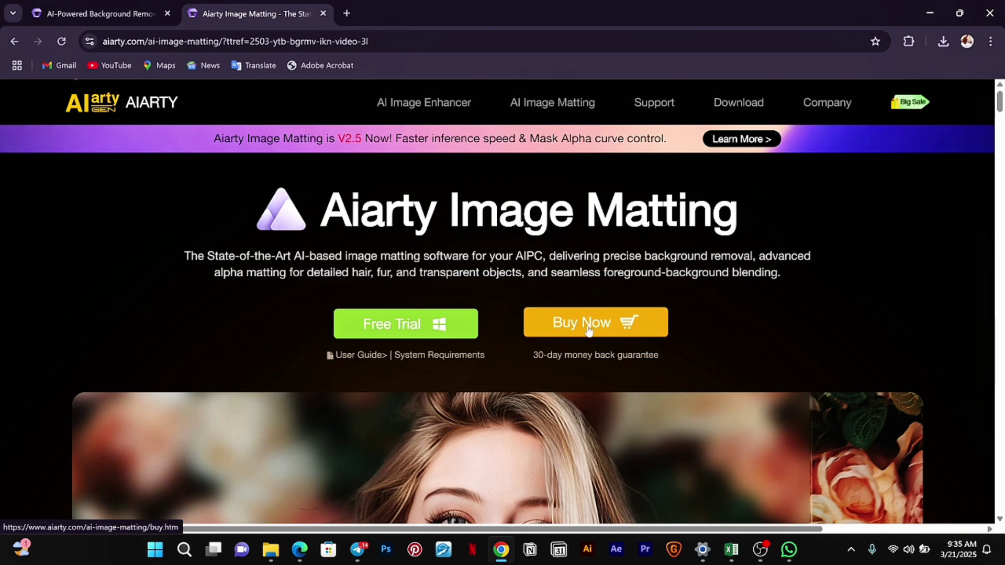
click(438, 330)
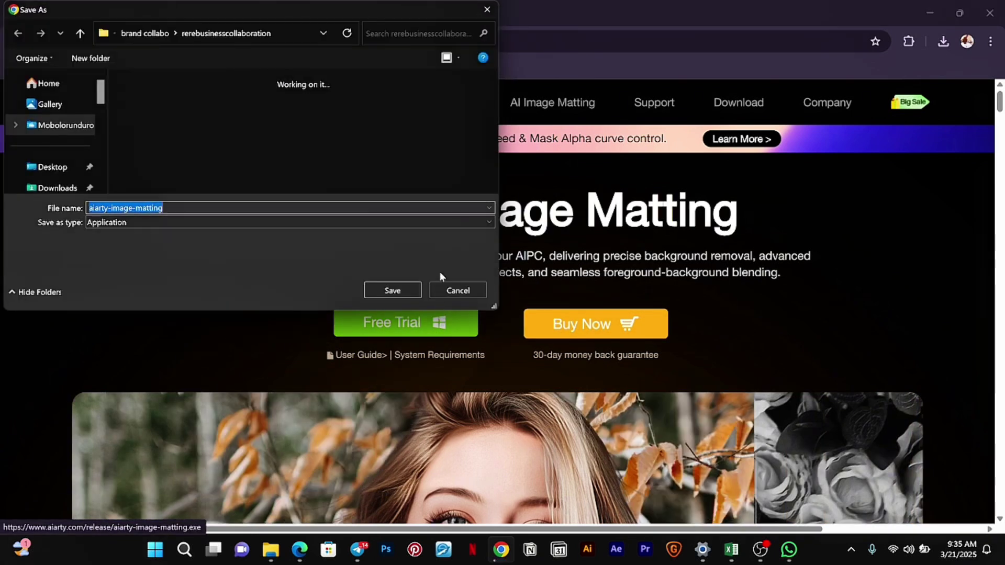
click(491, 10)
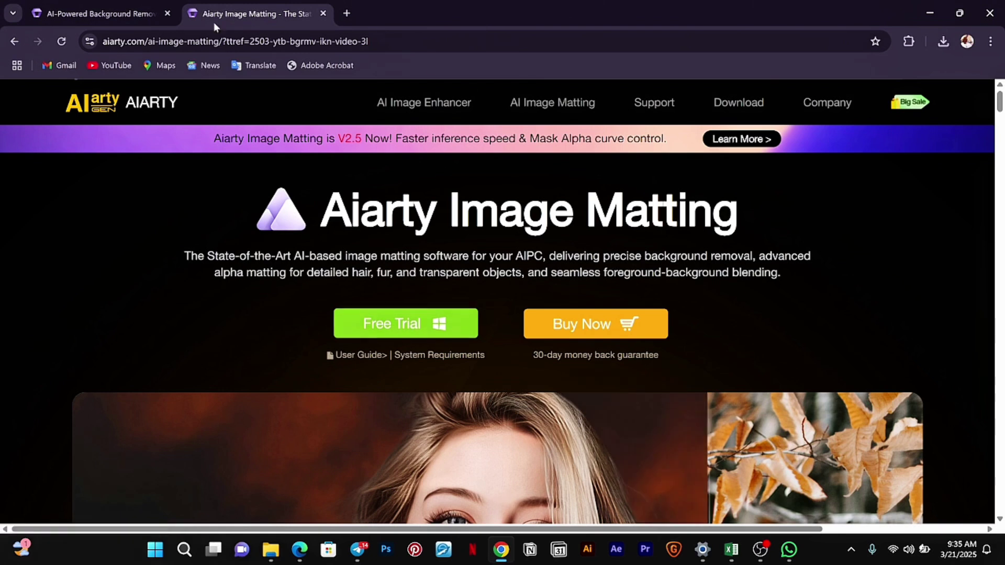
Show the License Giveaway comparison on the background remover page and highlight the Full License's bonus gift and Aiarty Image Enhancer lines
click(105, 13)
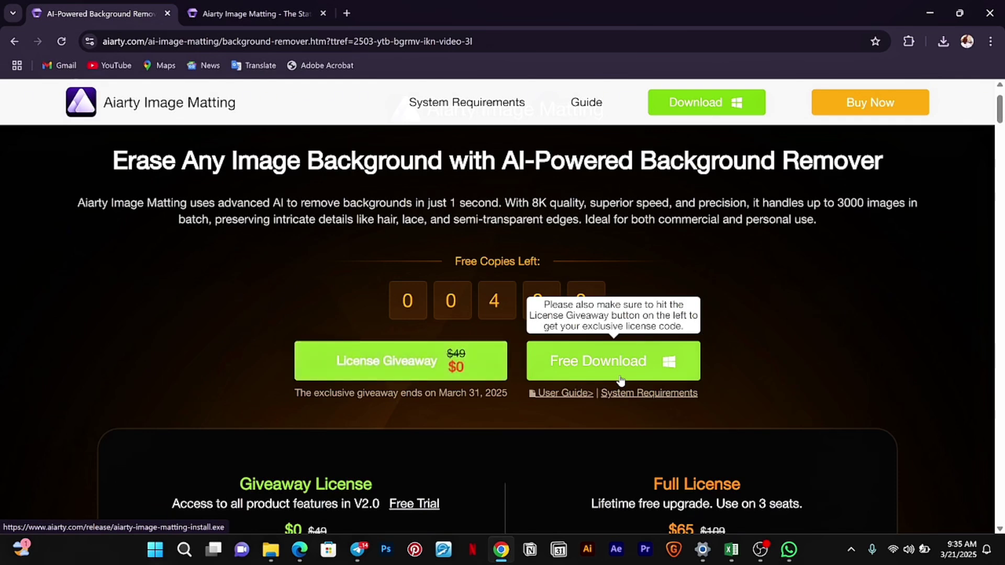
click(420, 373)
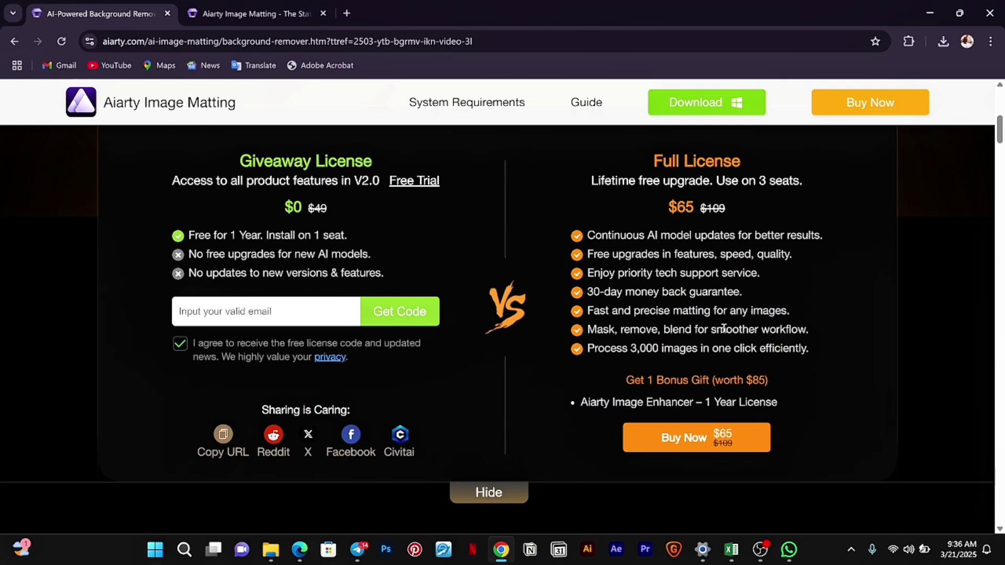
drag(645, 382, 764, 382)
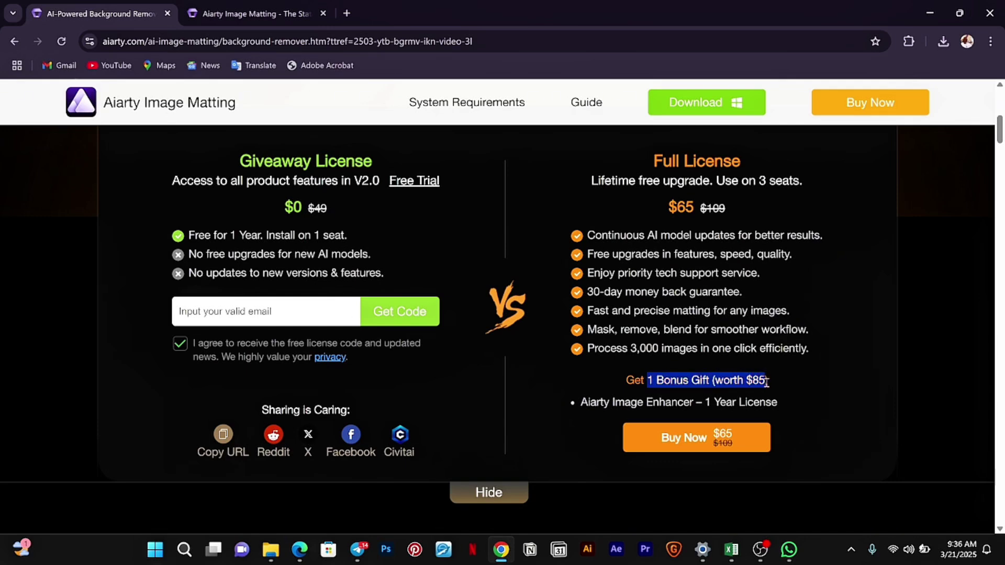
drag(594, 406, 652, 406)
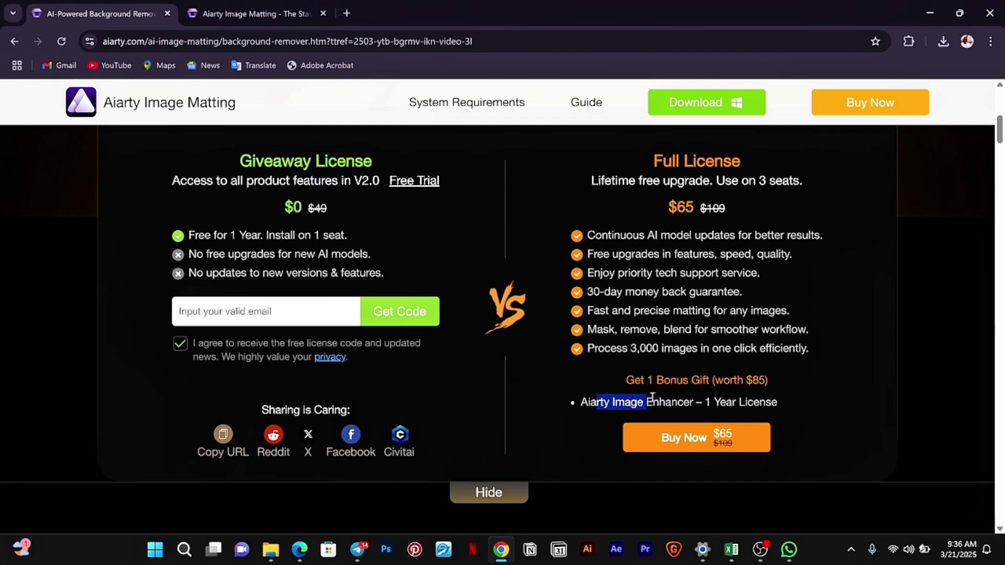
Open the AI Image Enhancer page and look over its introduction and three new AI models
scroll(652, 399, up, 7)
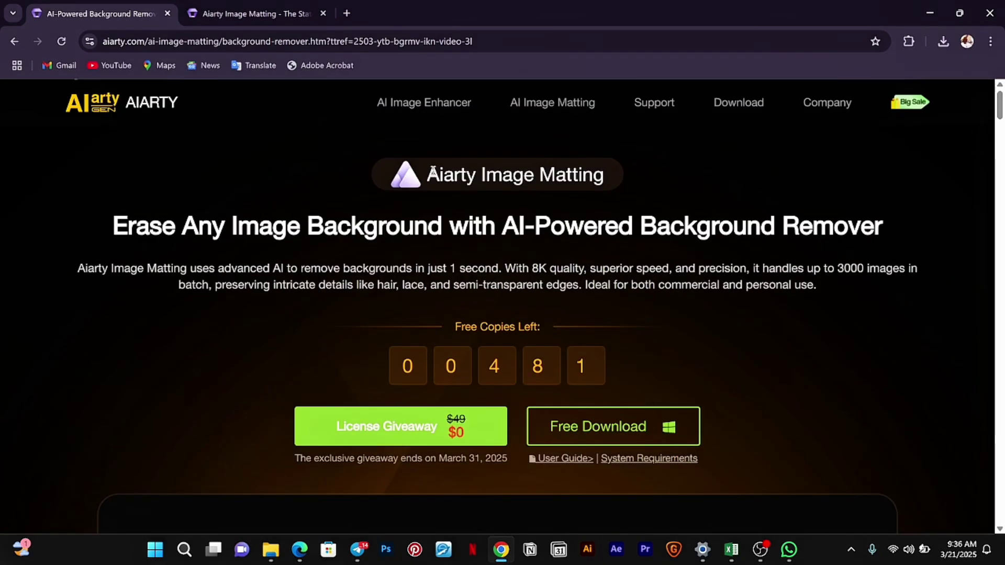
click(437, 104)
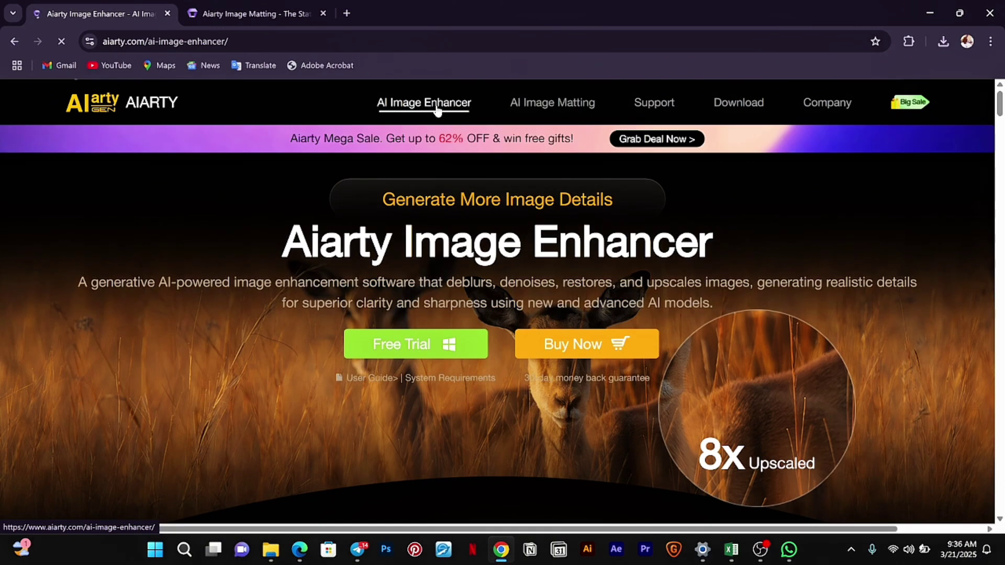
scroll(488, 246, down, 6)
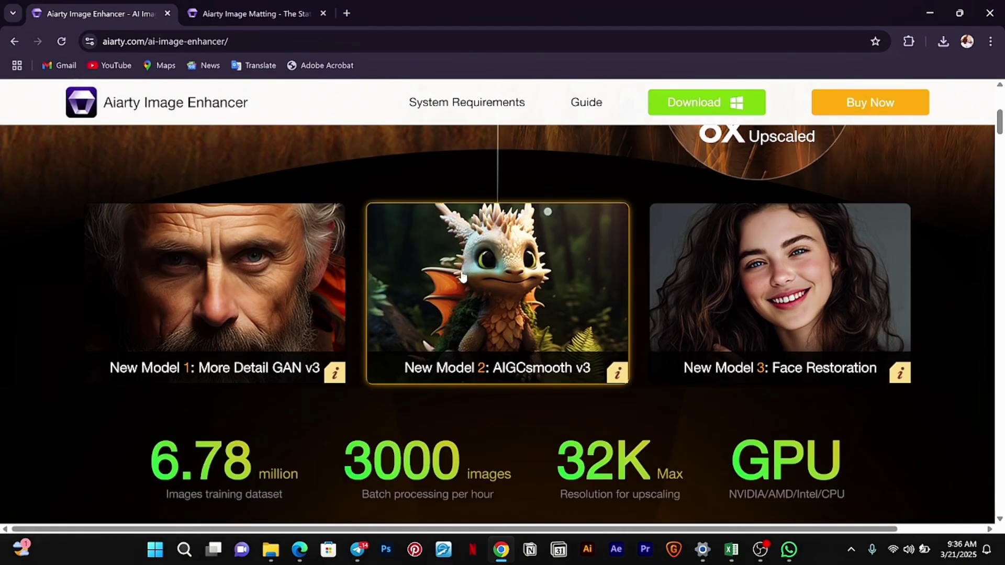
scroll(450, 293, up, 5)
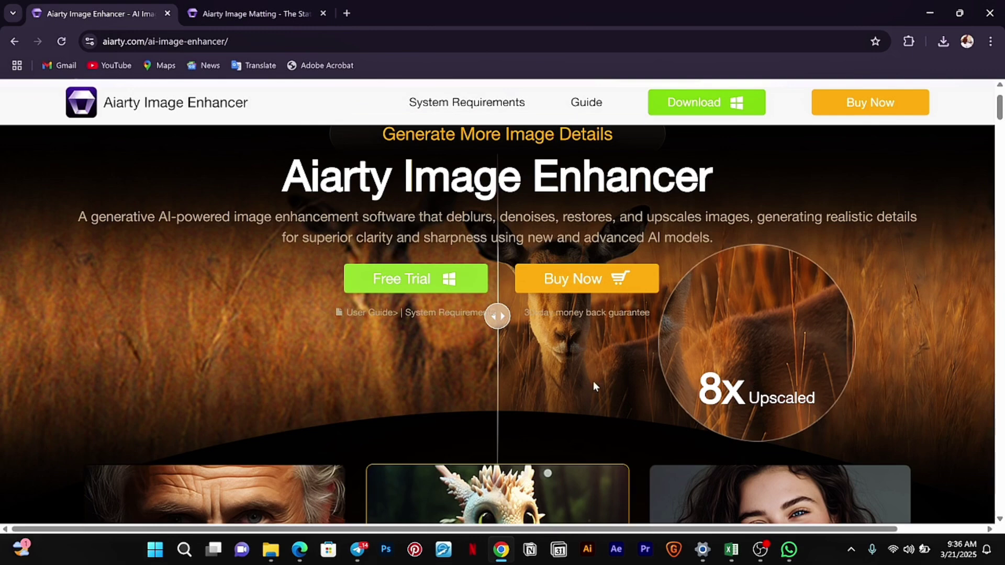
Examine the Deblur section's before-and-after samples for pixelated, JPEG artifact and fuzzy images, then return to the page's start
scroll(549, 409, down, 20)
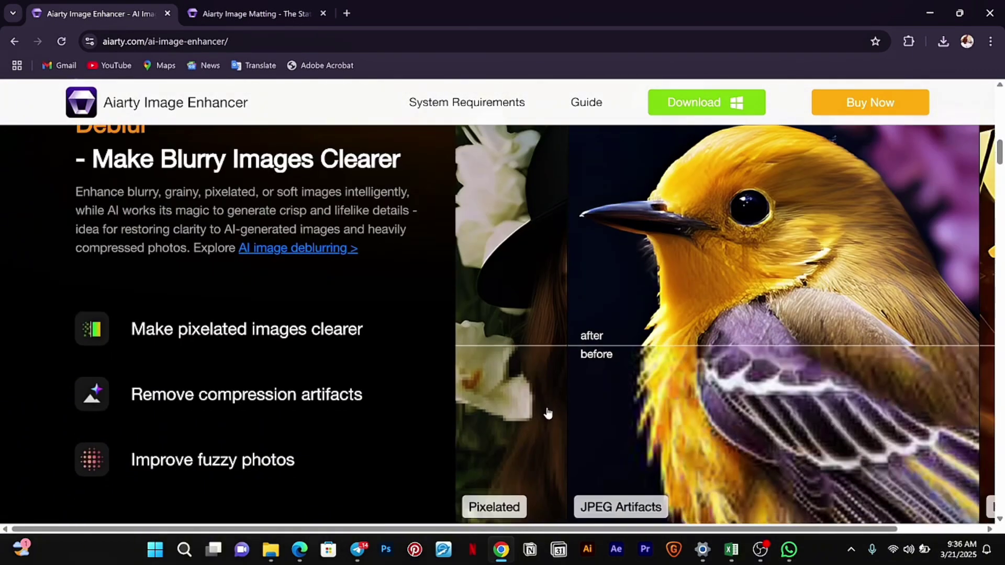
scroll(546, 410, up, 8)
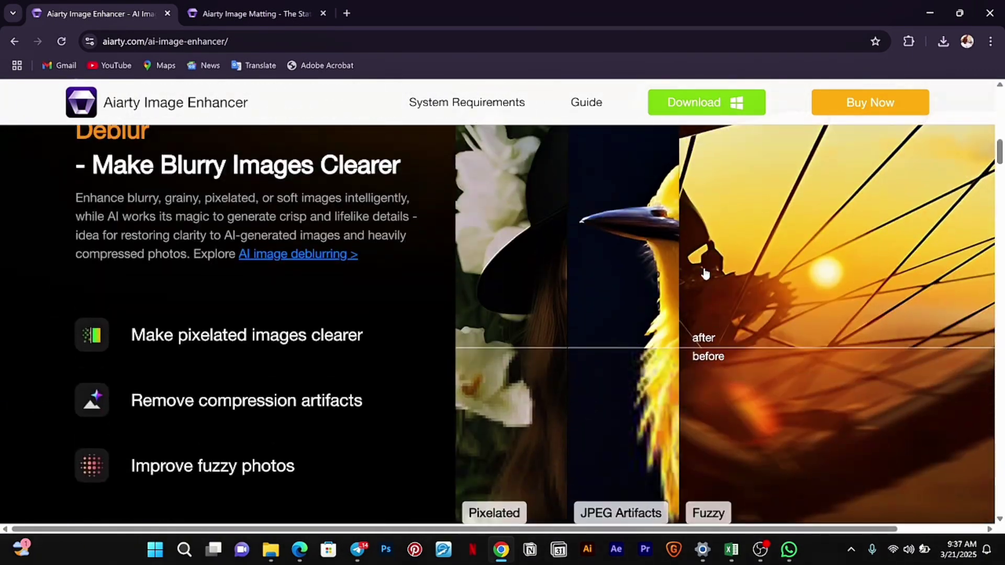
drag(641, 365, 764, 341)
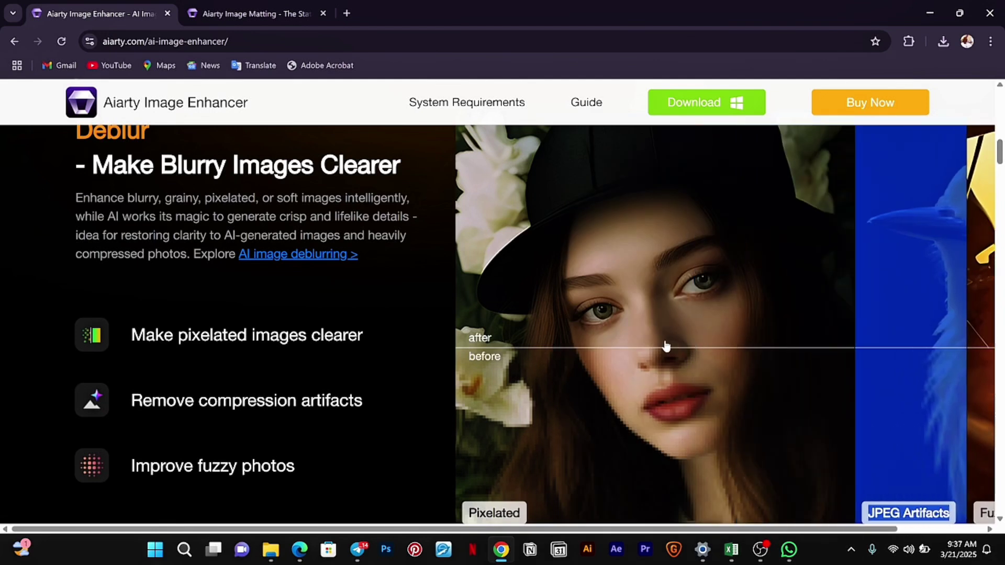
scroll(622, 345, down, 5)
scroll(619, 345, up, 6)
scroll(619, 345, up, 1)
scroll(620, 344, down, 6)
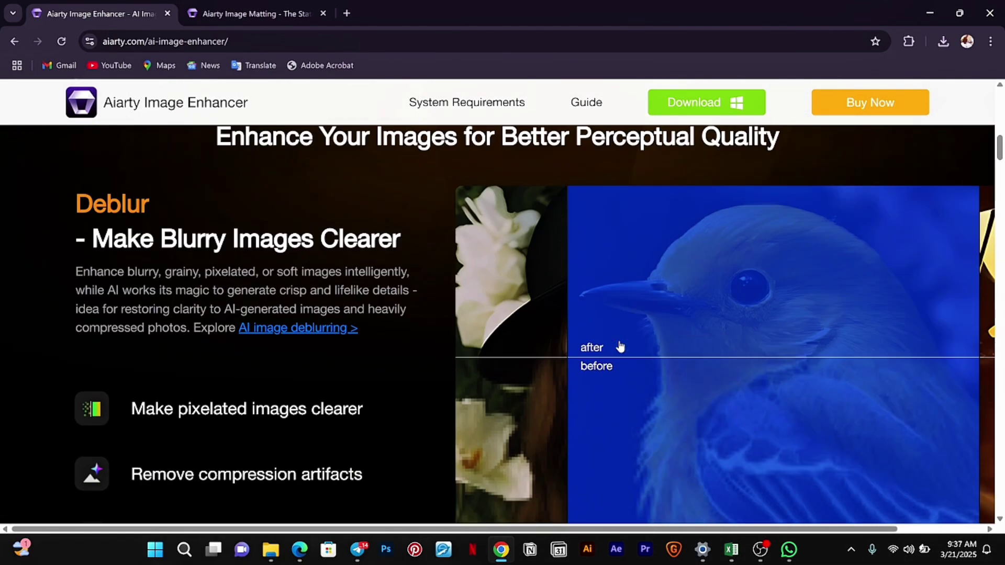
scroll(623, 341, up, 5)
scroll(632, 336, up, 12)
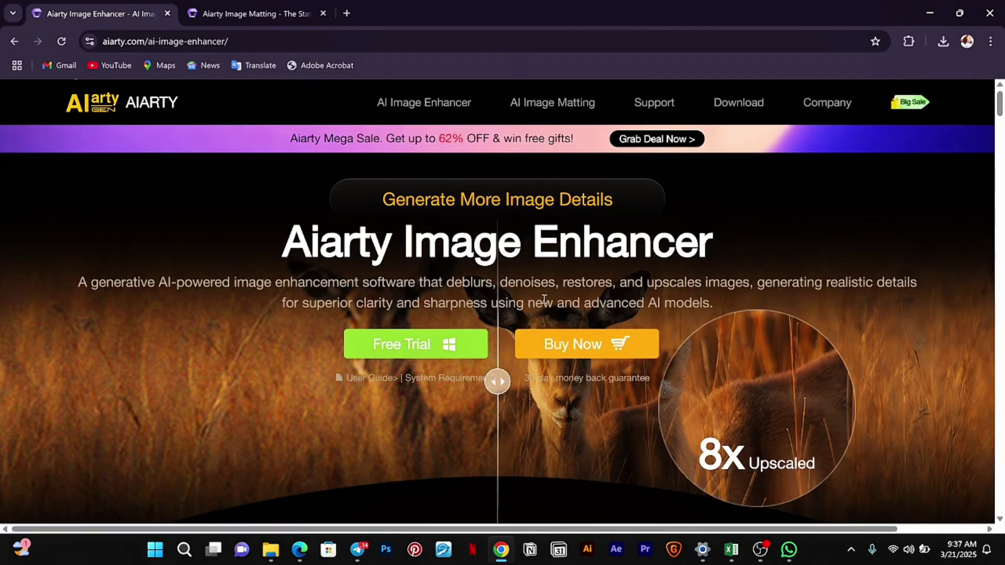
Go back to the Aiarty Image Matting product page and review it down to the Better Hair. Sharp Edge section
click(273, 16)
scroll(834, 402, down, 15)
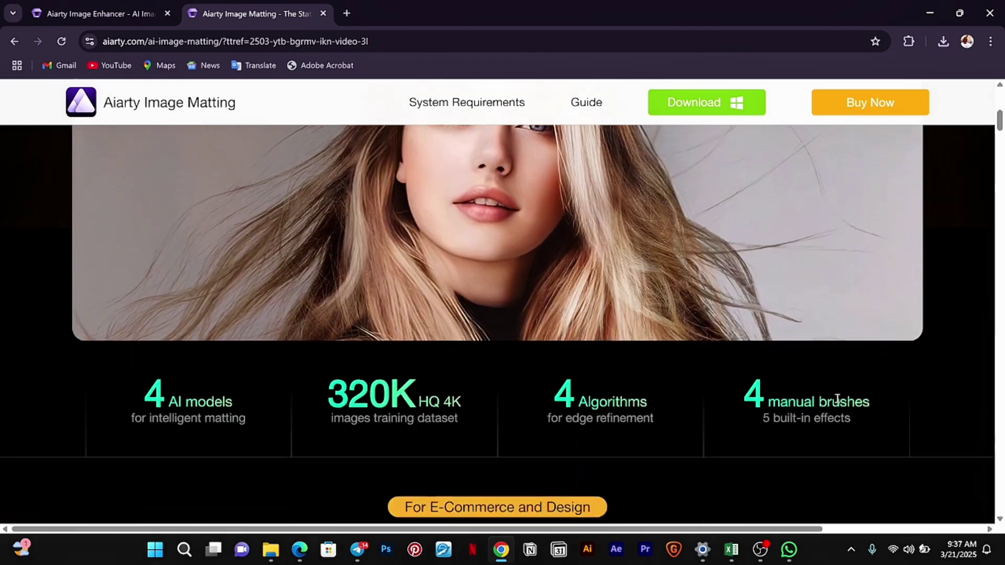
scroll(834, 402, down, 5)
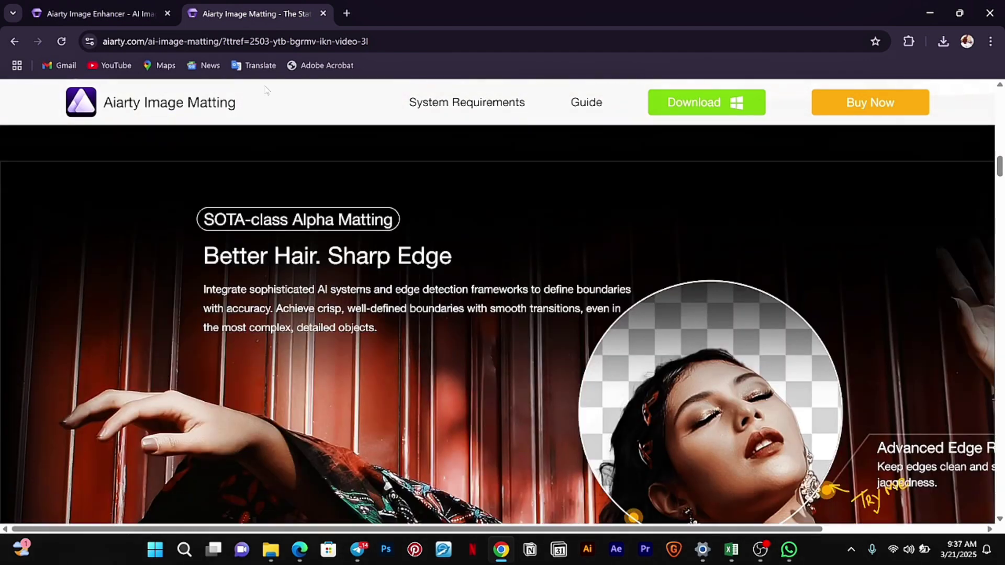
Return from the Image Enhancer page to the license comparison and highlight the Full License heading and lifetime free upgrade line
click(95, 14)
click(15, 41)
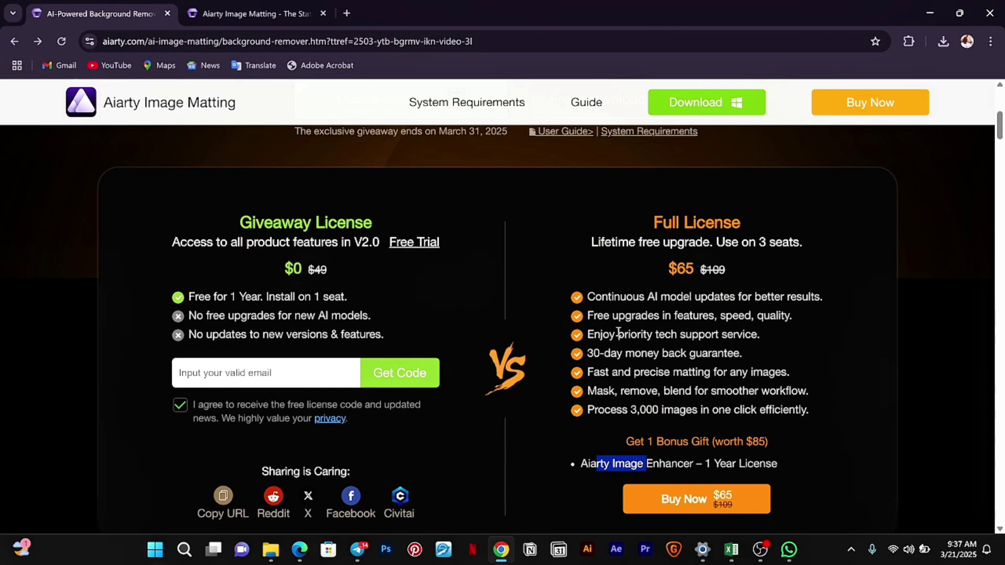
scroll(618, 333, down, 1)
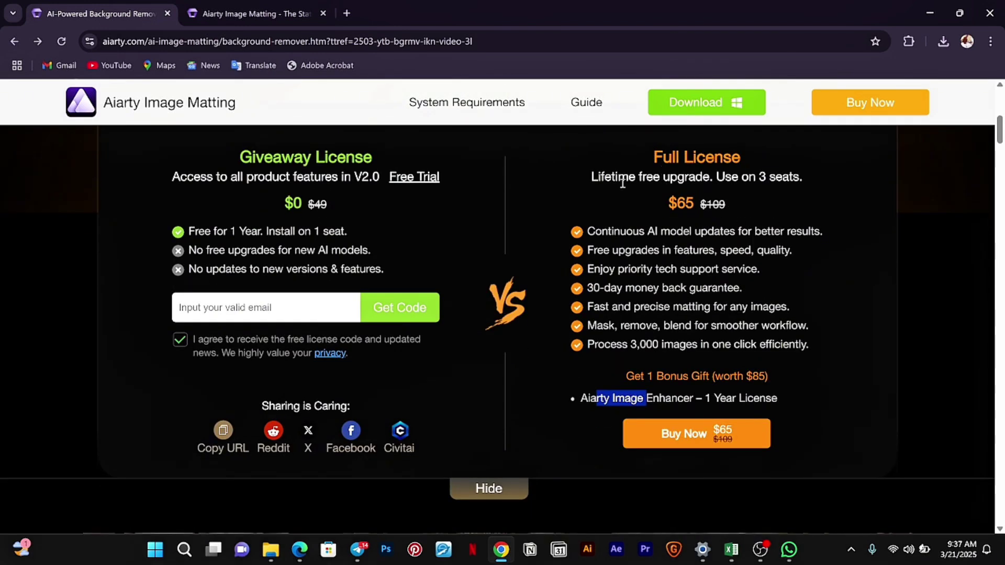
drag(599, 170, 764, 196)
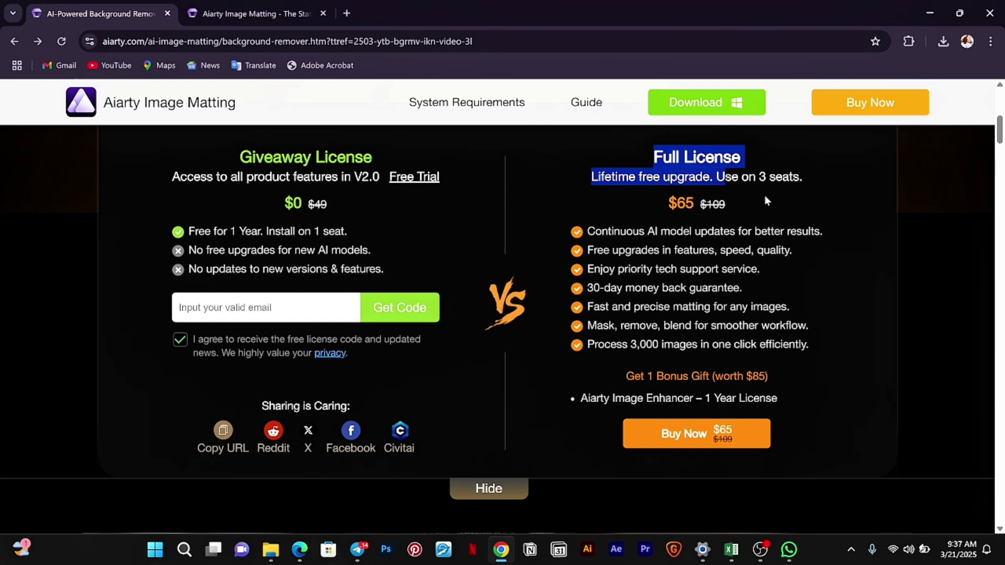
click(766, 199)
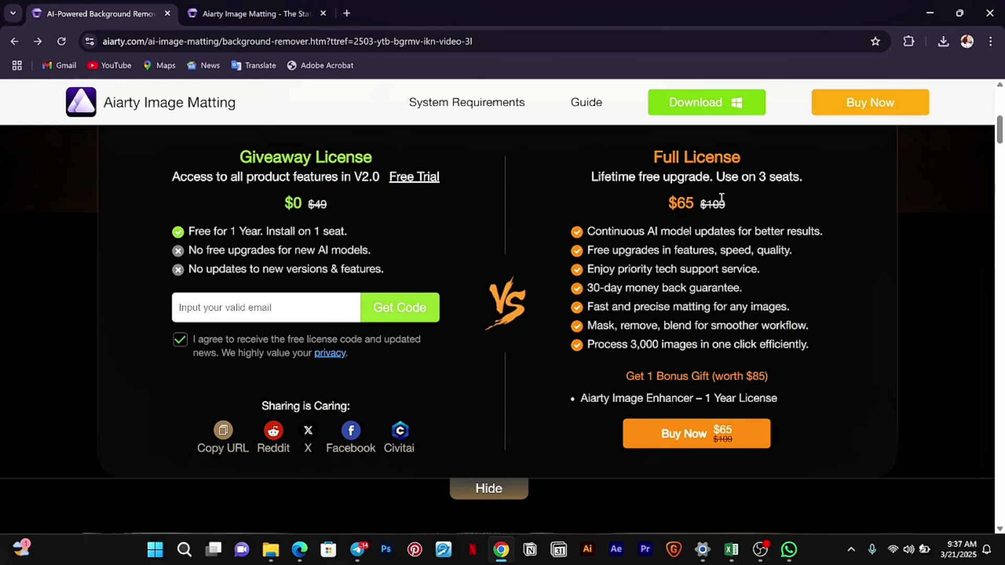
Highlight the Full License benefits one by one, from continuous AI model updates to processing 3,000 images in one click
drag(611, 232, 817, 231)
drag(603, 249, 792, 251)
drag(587, 269, 729, 276)
drag(594, 286, 749, 288)
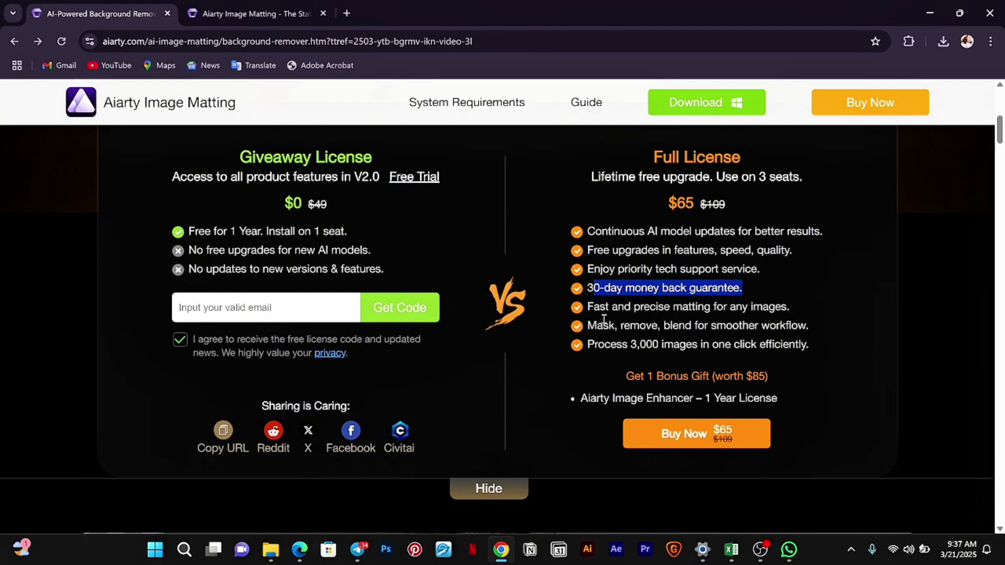
drag(587, 307, 796, 318)
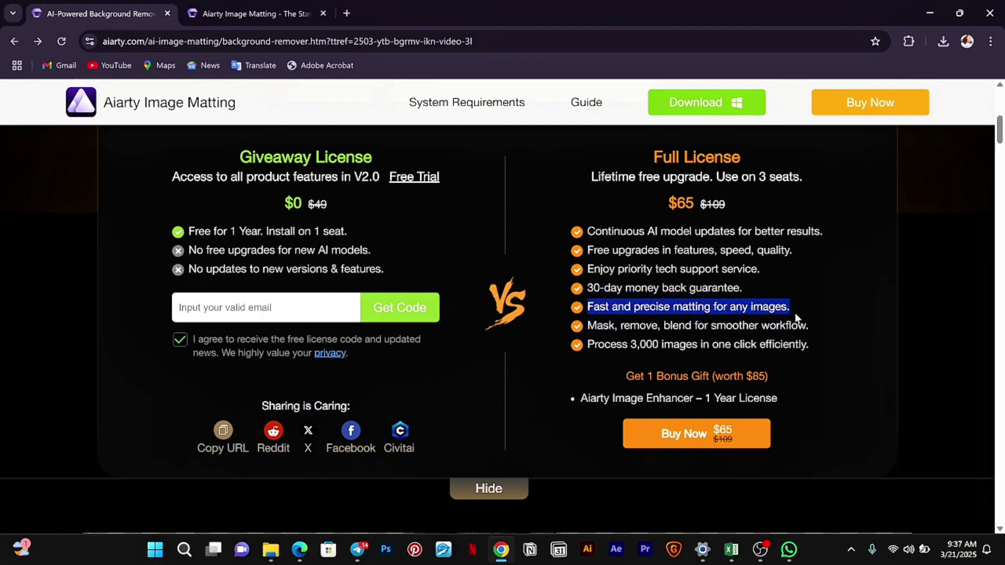
drag(603, 325, 798, 326)
drag(596, 347, 771, 348)
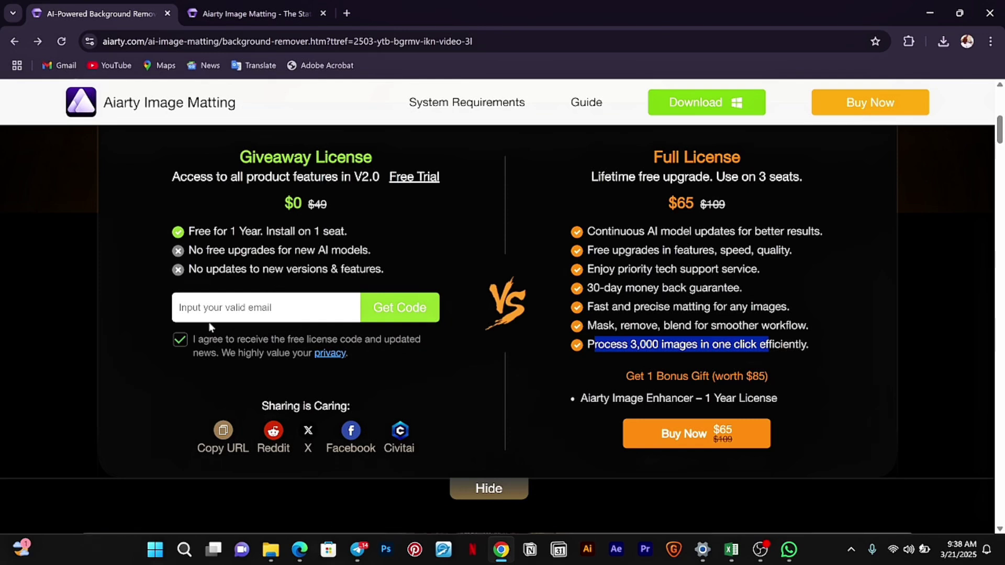
Fill the Giveaway License email field with random placeholder text
scroll(211, 313, up, 2)
scroll(359, 306, down, 2)
click(218, 311)
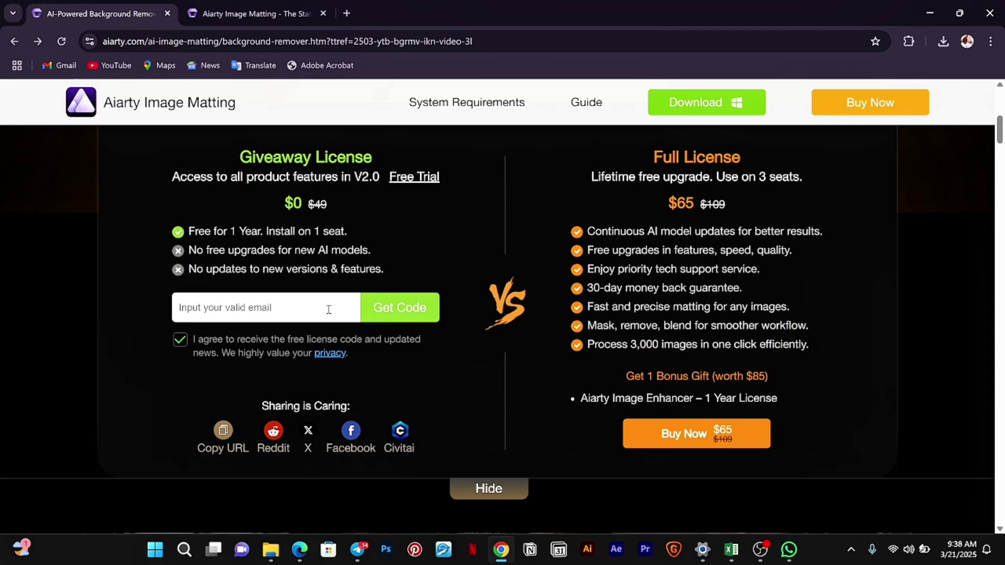
text(haghfgusddjhkdfjh)
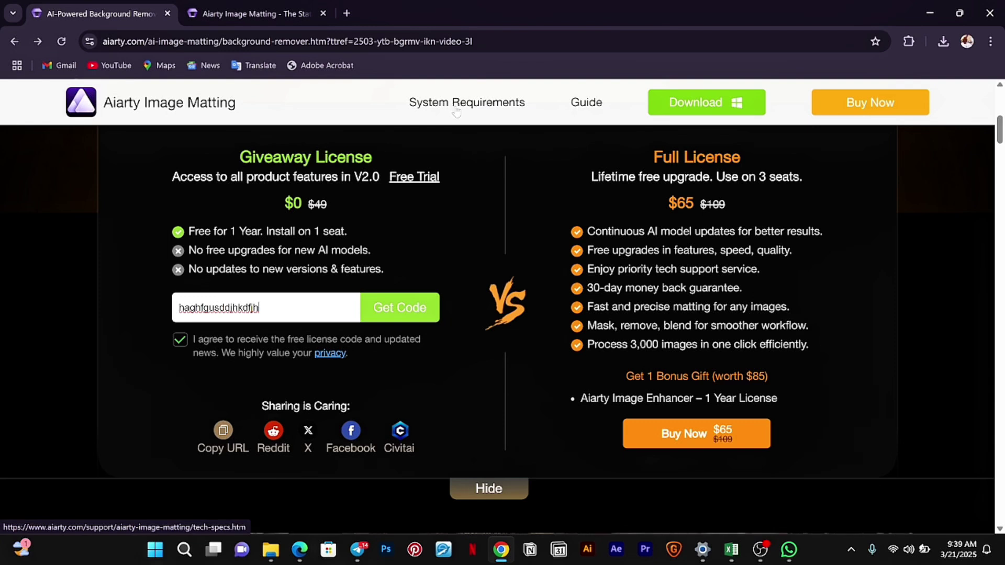
Open the Aiarty Image Matting user guide, skim to its installation instructions, and return to the license comparison
click(591, 104)
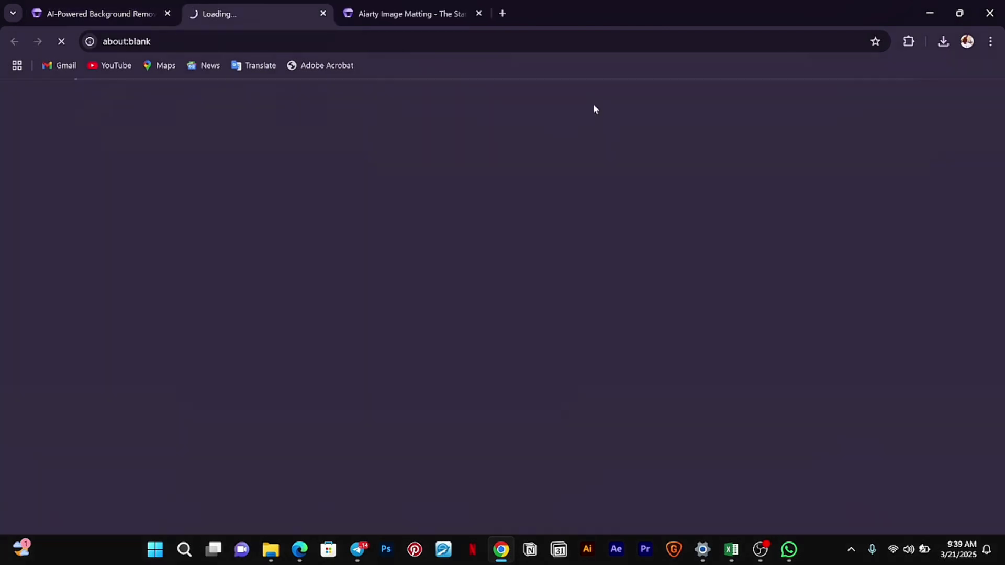
scroll(395, 264, down, 5)
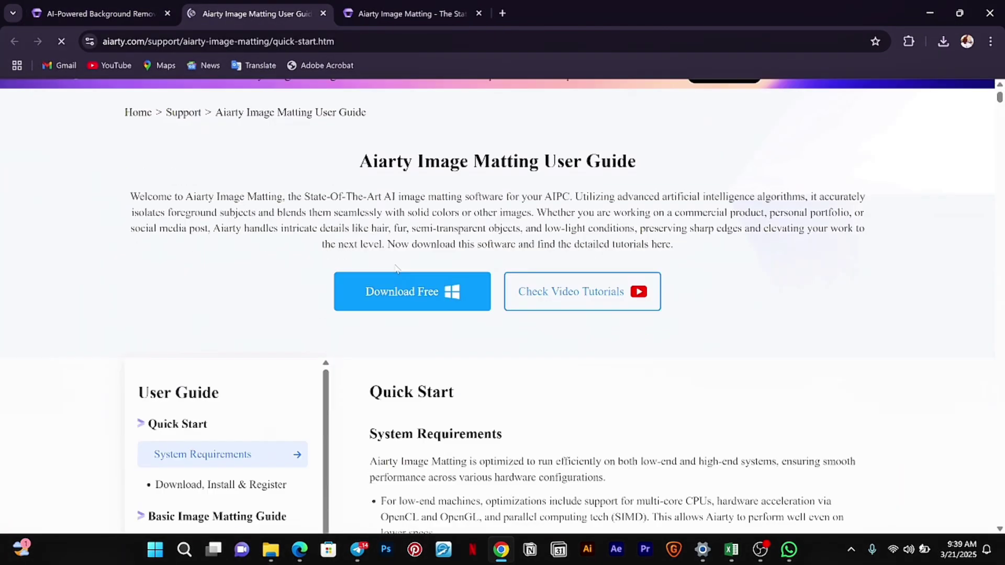
scroll(395, 264, down, 10)
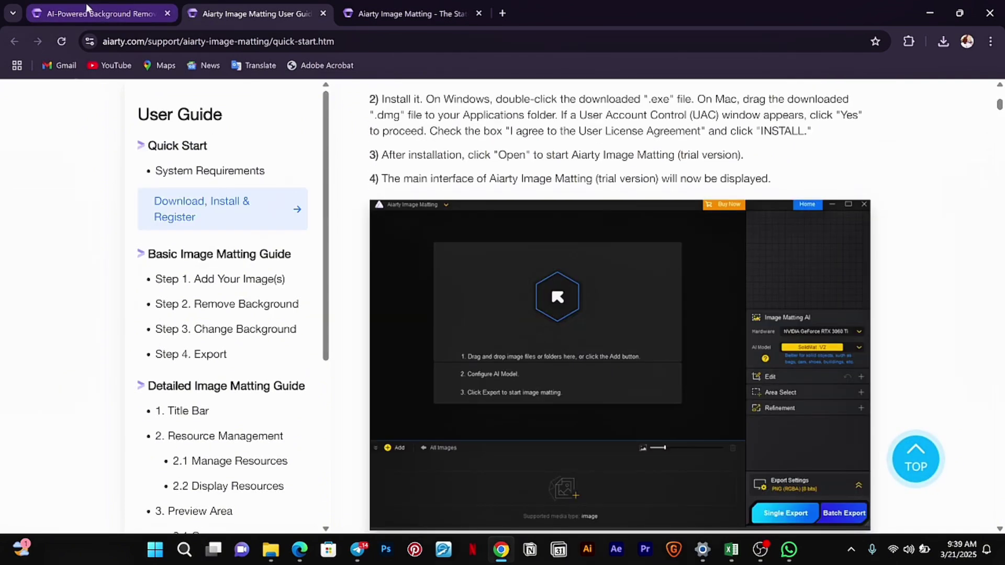
click(87, 12)
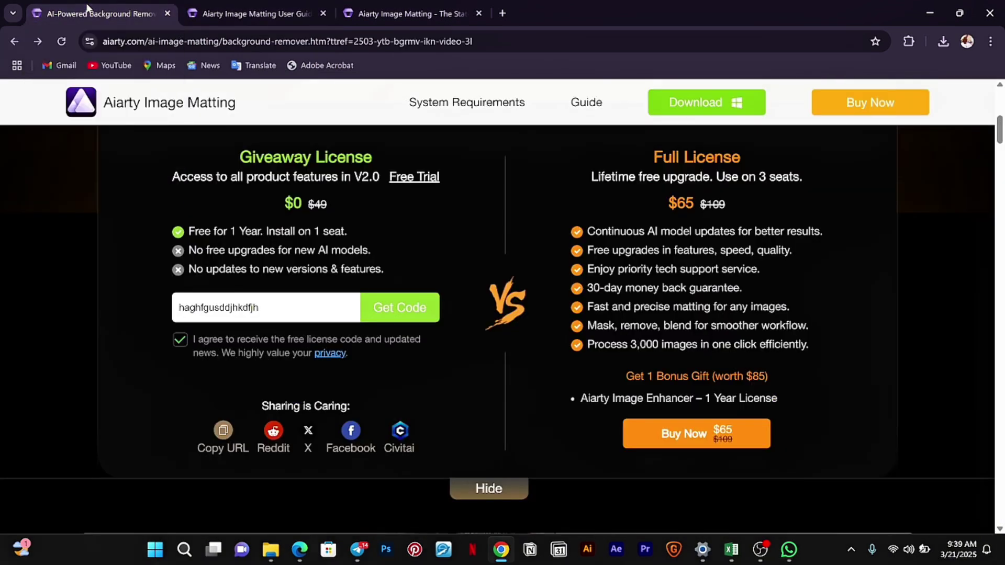
Open the Image Matting system requirements, review the Windows operating system and hardware specs, and return to the license comparison
click(475, 103)
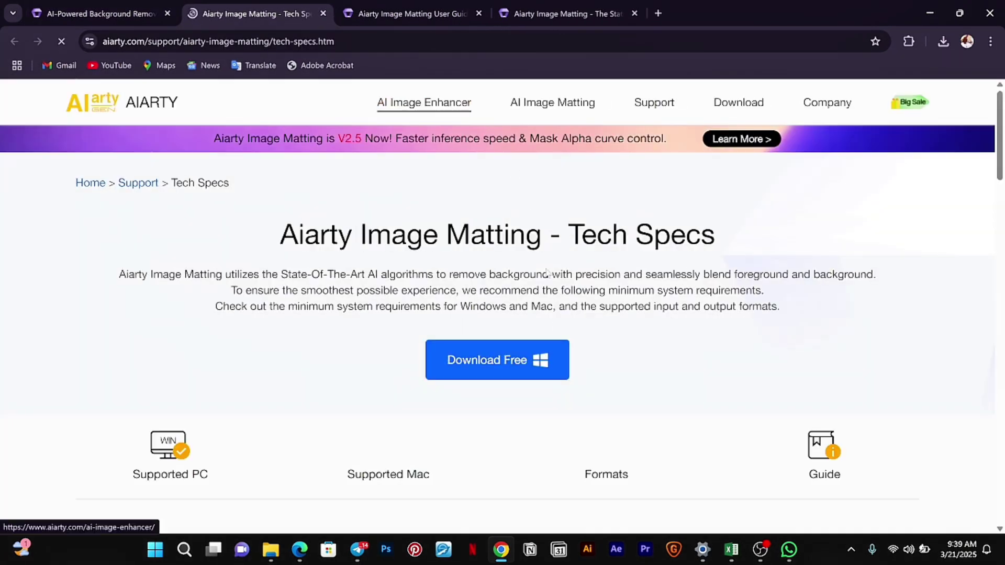
scroll(556, 329, down, 4)
scroll(556, 328, down, 3)
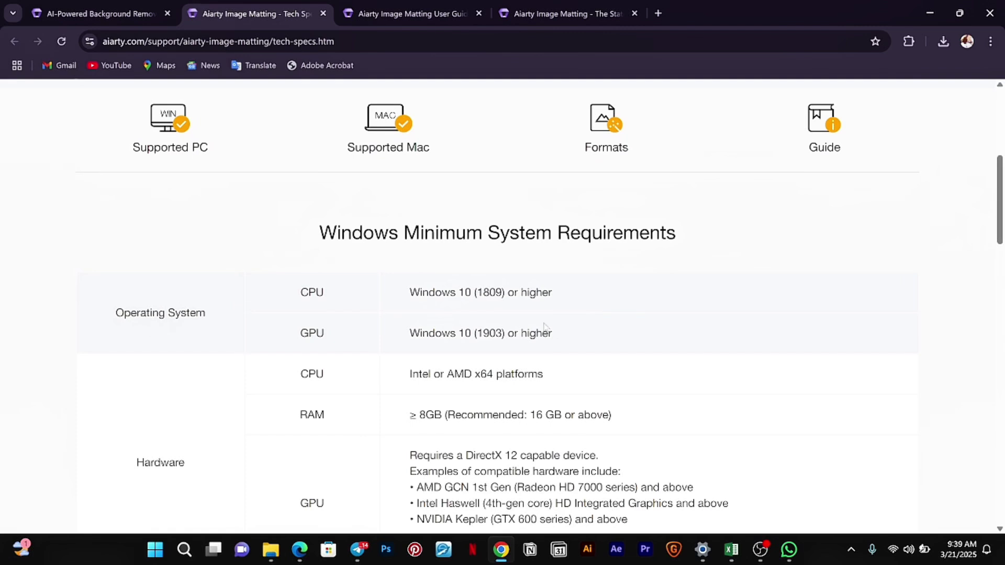
scroll(525, 414, down, 5)
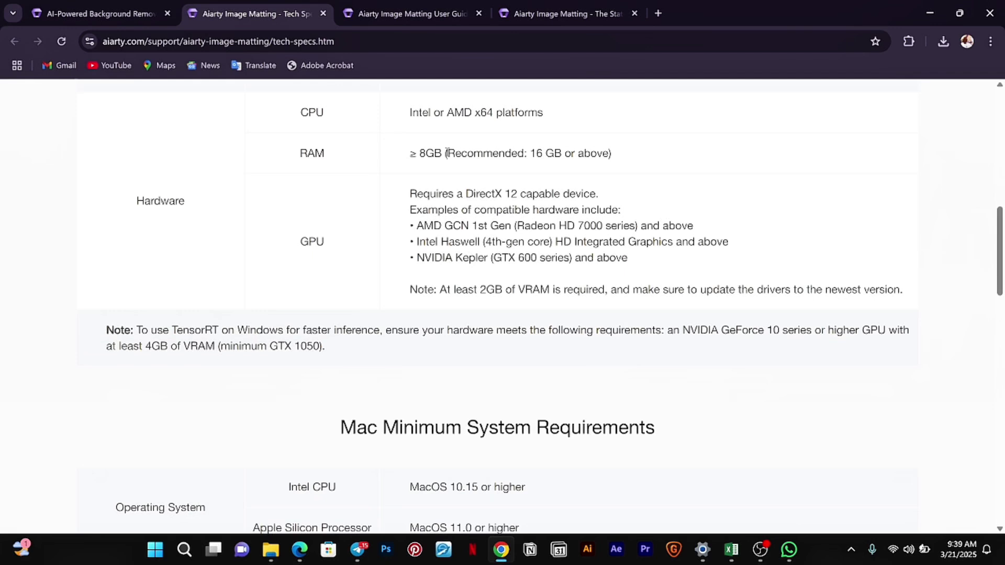
scroll(445, 173, up, 12)
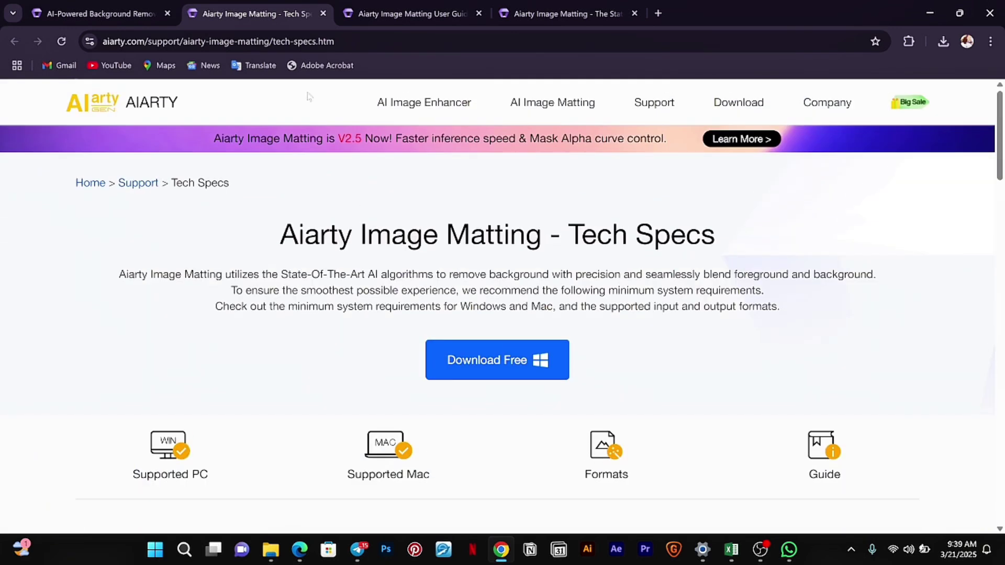
click(99, 13)
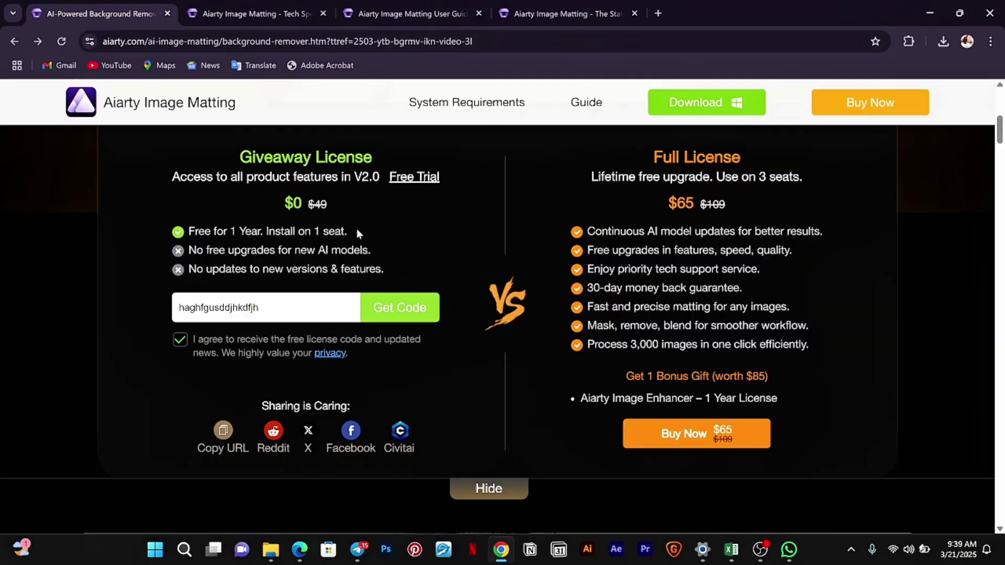
scroll(367, 225, up, 7)
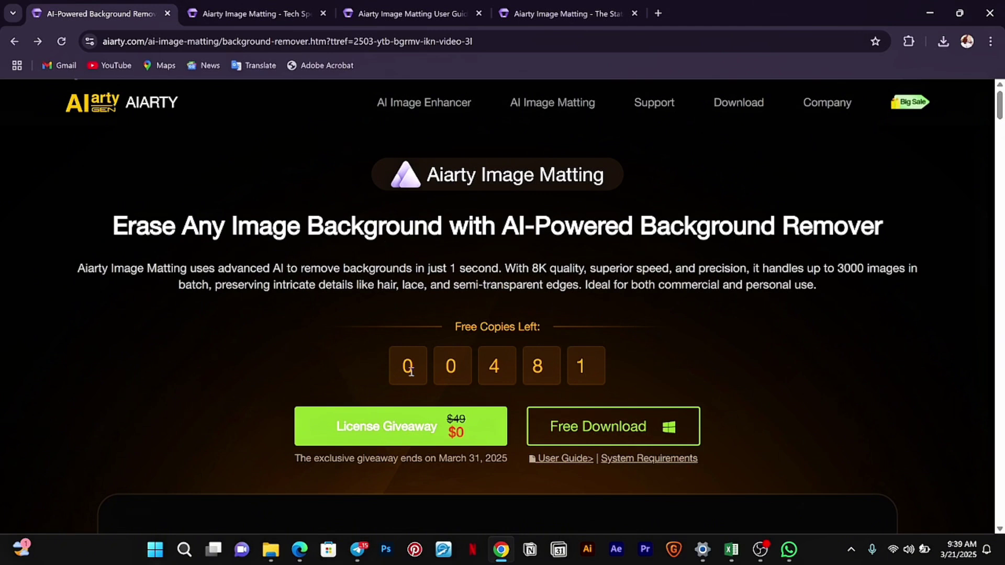
click(602, 430)
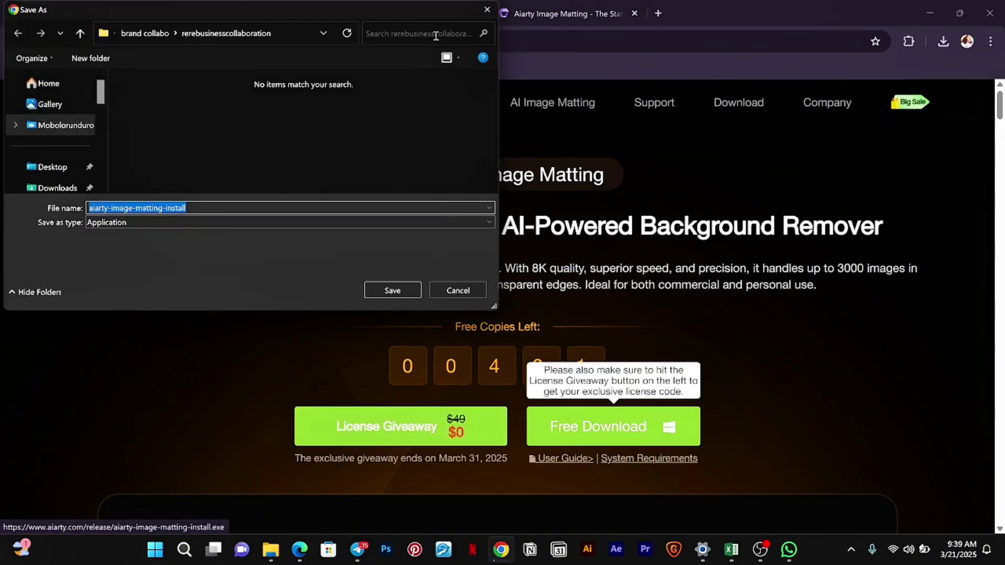
click(486, 10)
Find the already downloaded aiarty-image-matting.exe in the recent download history and run it to install Aiarty Image Matting
scroll(859, 271, down, 10)
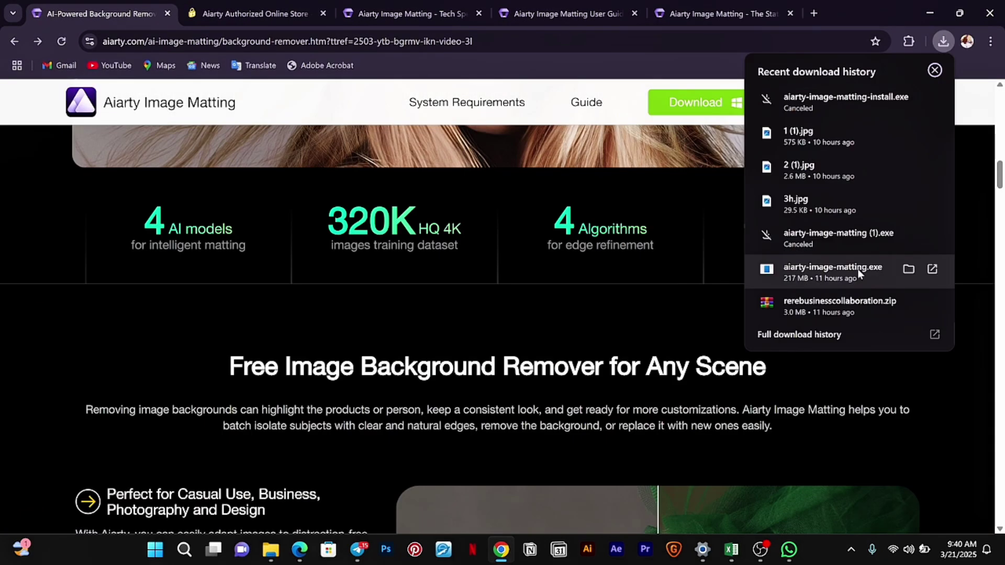
click(905, 268)
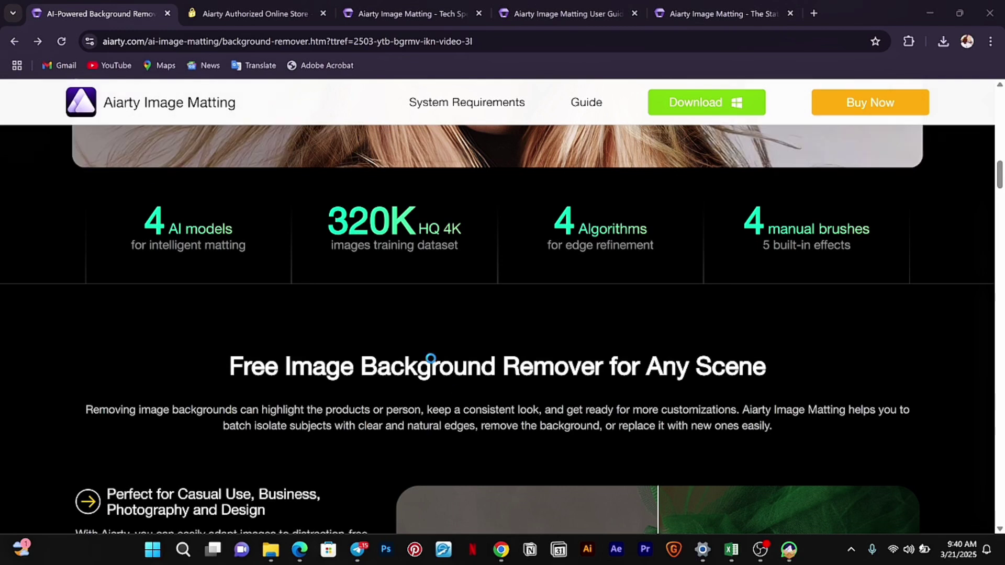
click(489, 308)
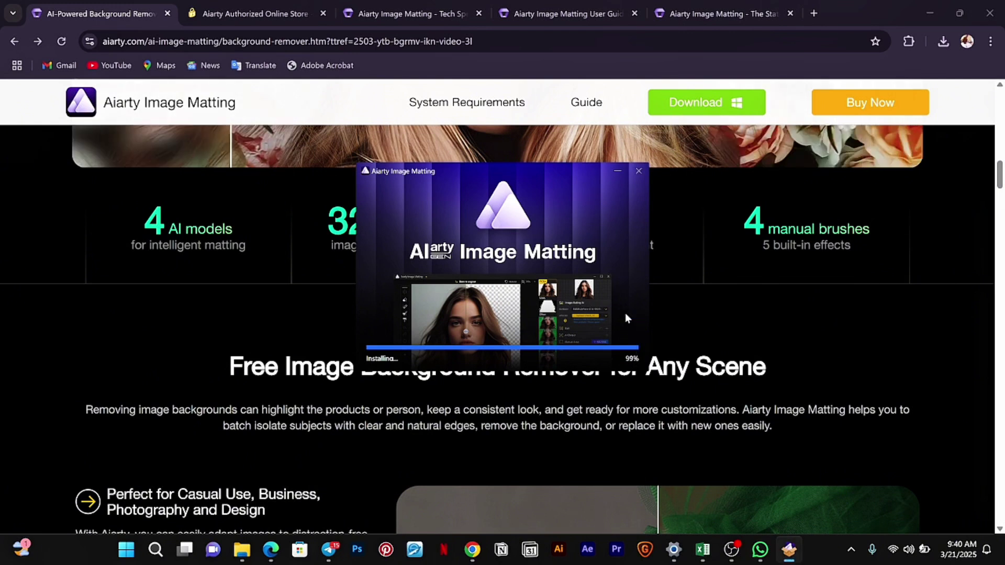
Launch Aiarty Image Matting from the finished installer and dismiss the hardware information report
mouse_move(787, 550)
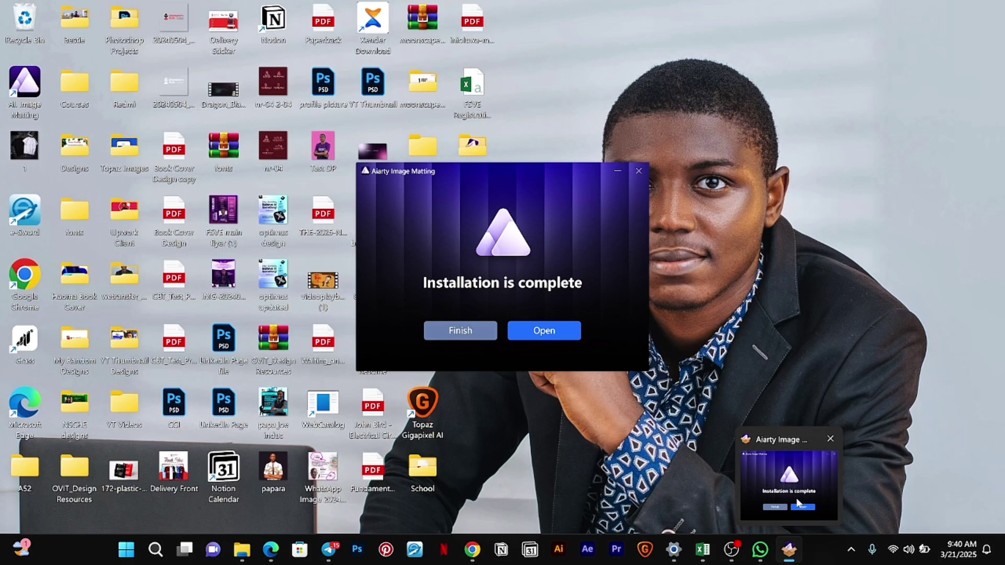
click(796, 502)
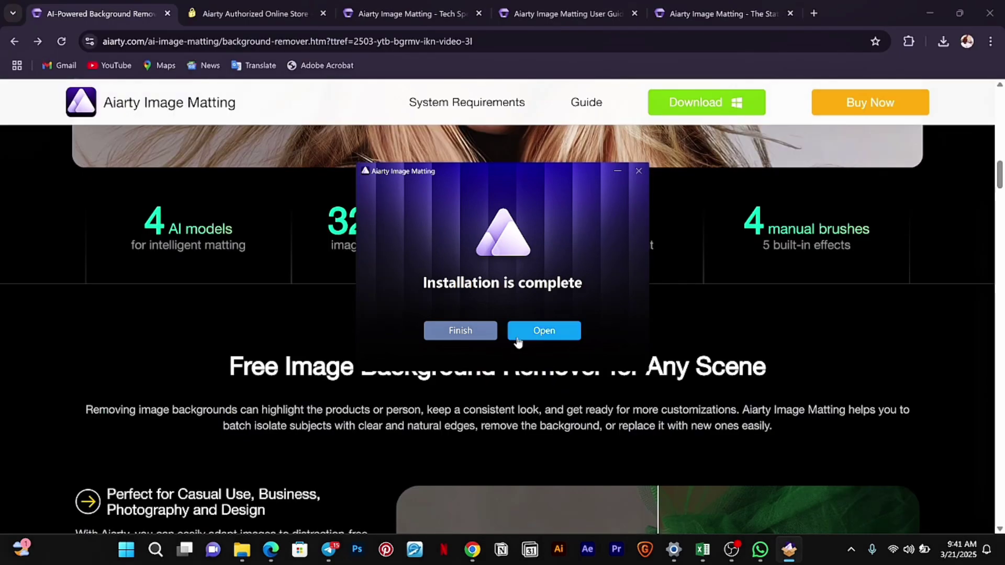
click(545, 330)
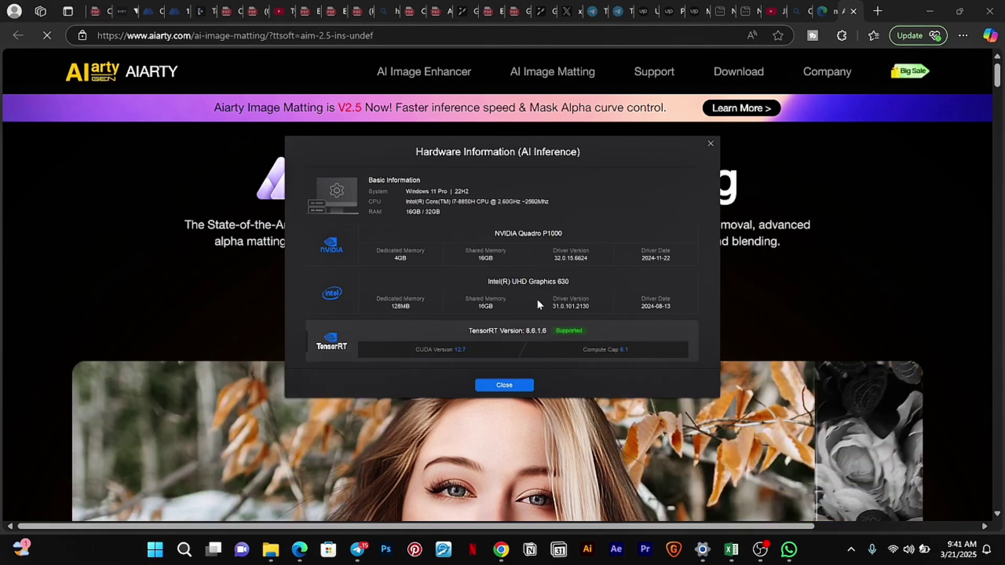
click(513, 386)
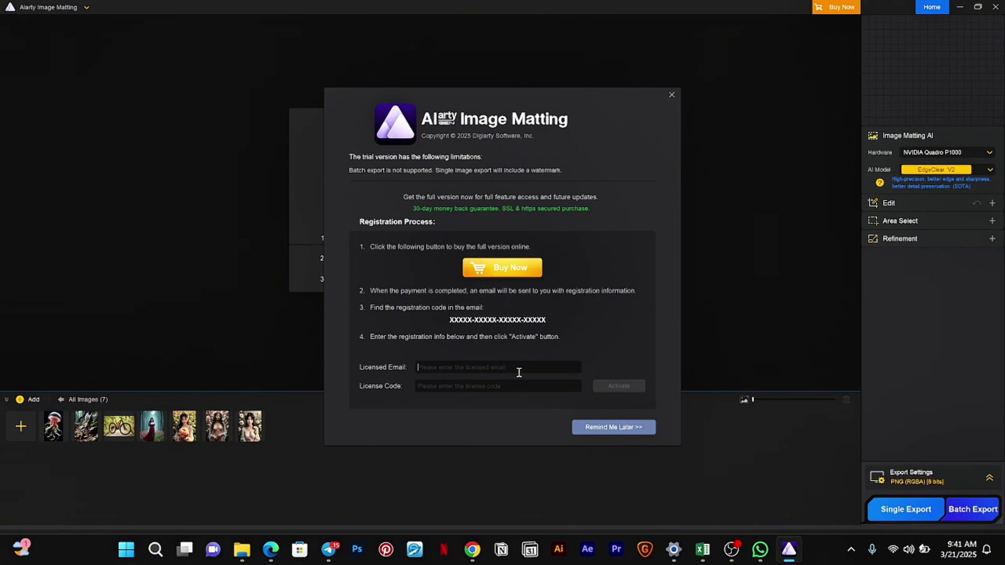
Enter the licensed email and the license code in the registration form, activate the full version, and acknowledge the result
click(451, 387)
click(477, 372)
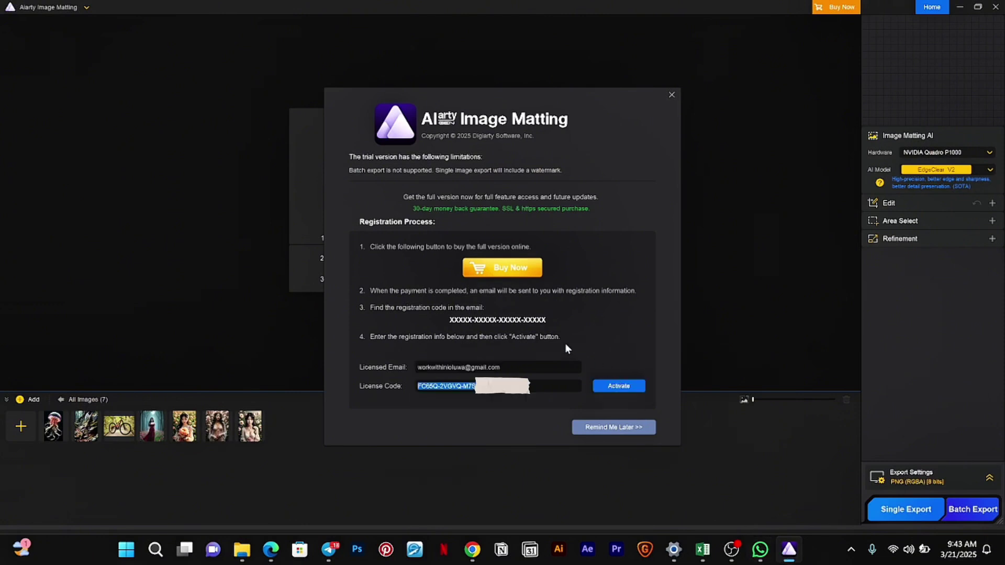
triple_click(514, 366)
key(Tab)
click(530, 384)
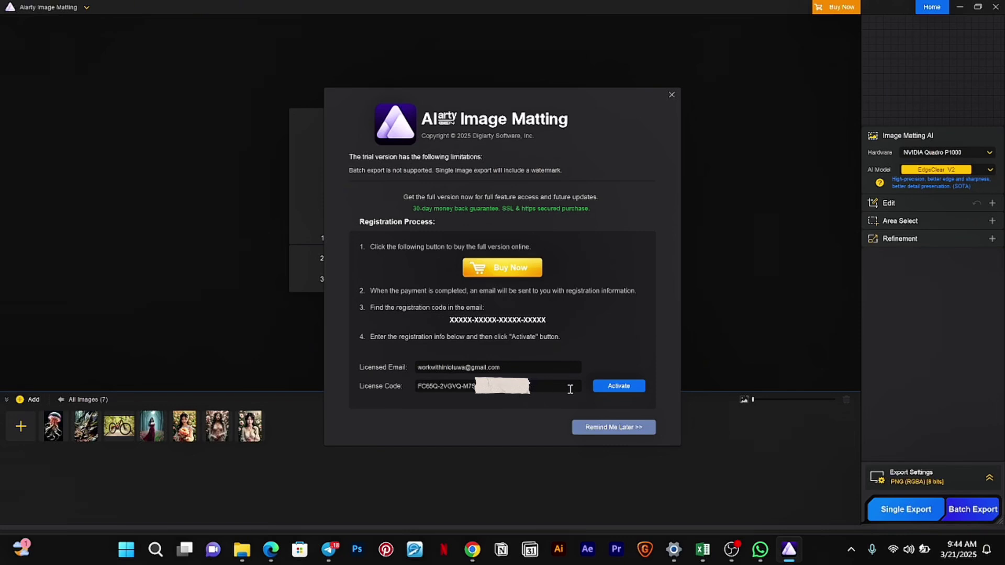
click(616, 389)
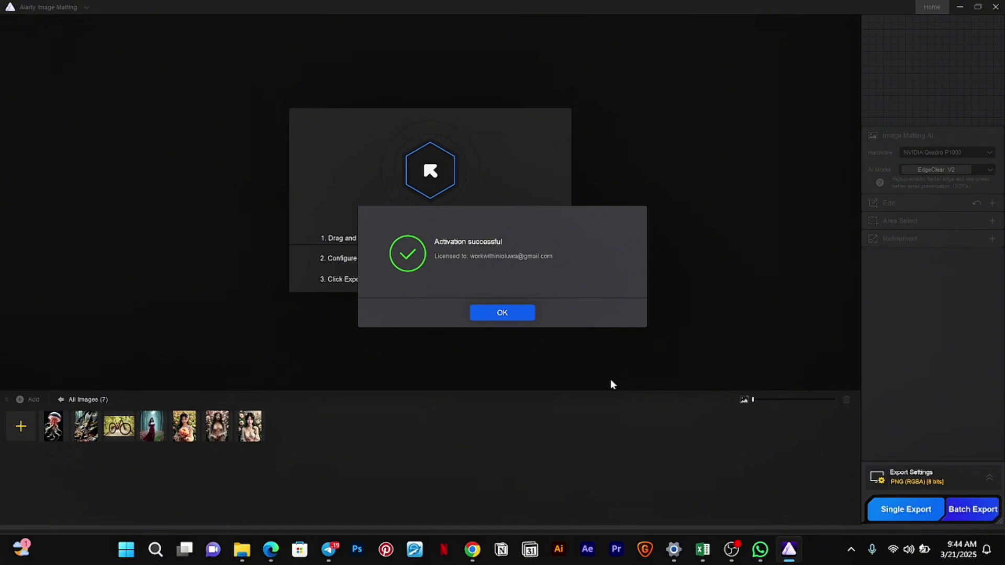
click(521, 316)
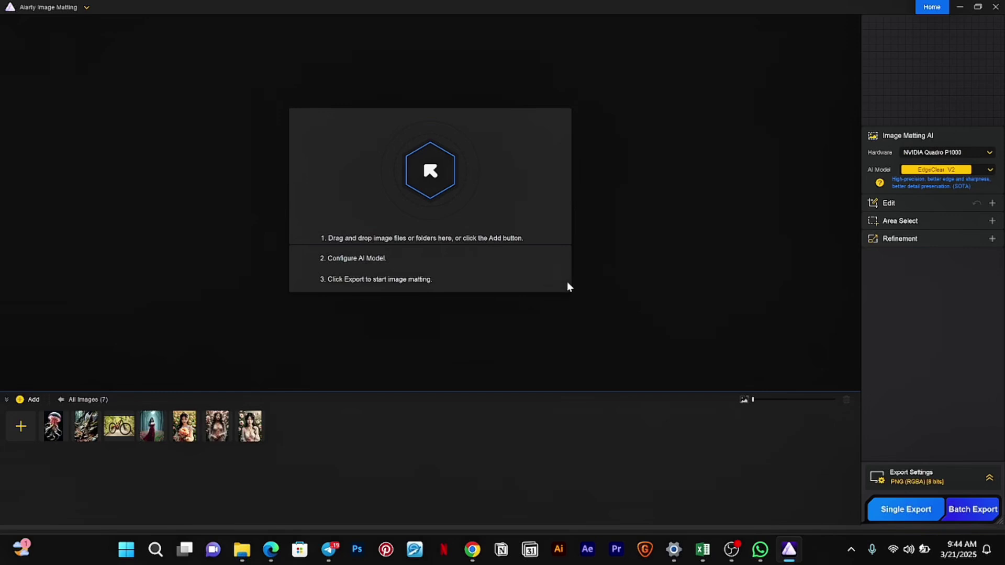
Import image 254537 from the Desktop folder wetransfer_254530-jpg_2024-07-18_1100
click(431, 174)
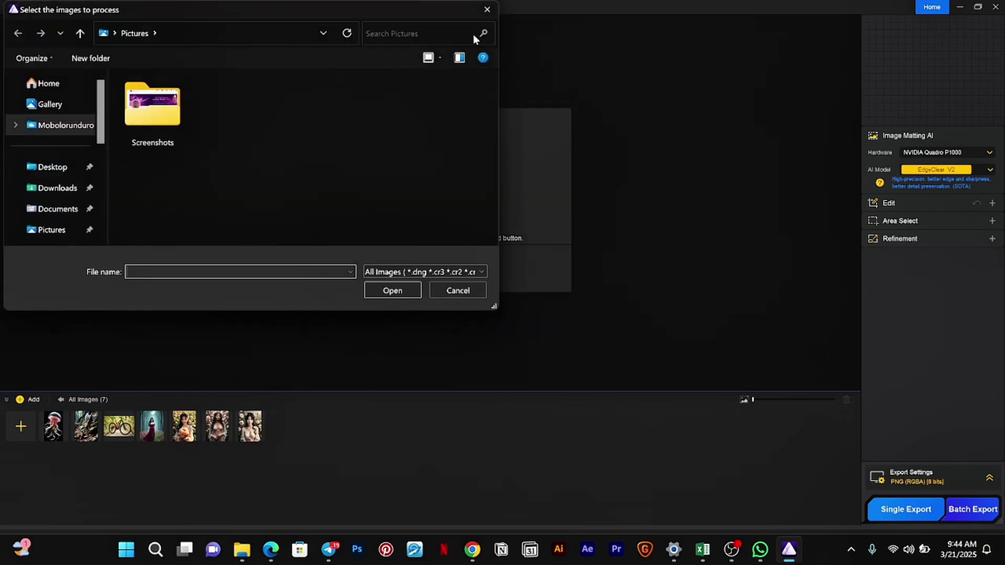
click(59, 169)
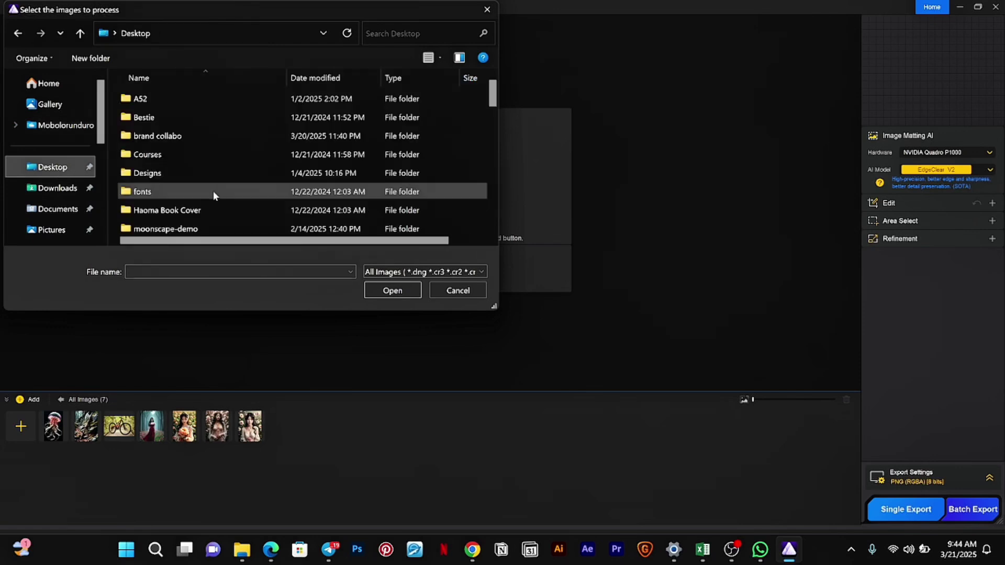
scroll(214, 191, down, 2)
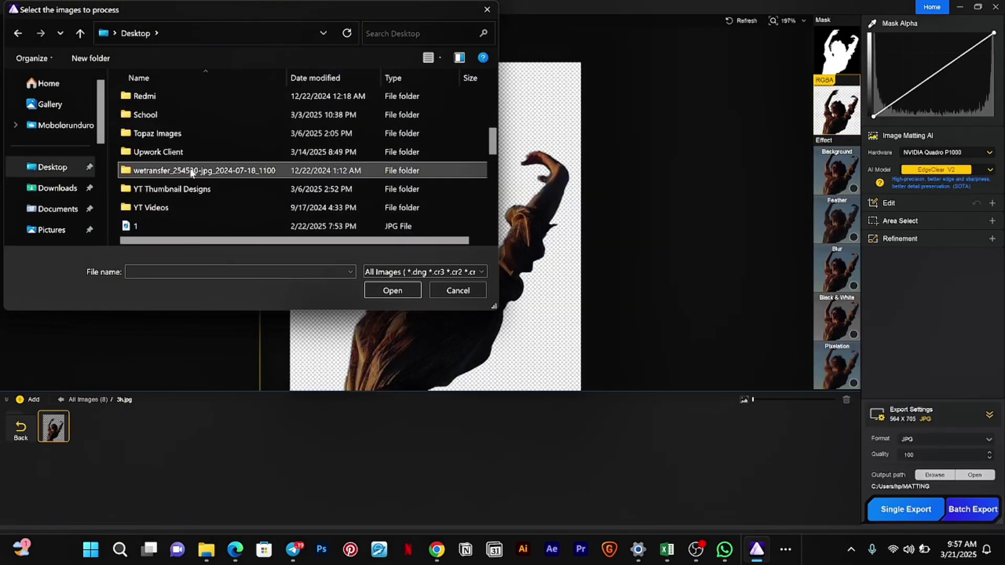
double_click(204, 168)
scroll(204, 158, down, 3)
click(385, 123)
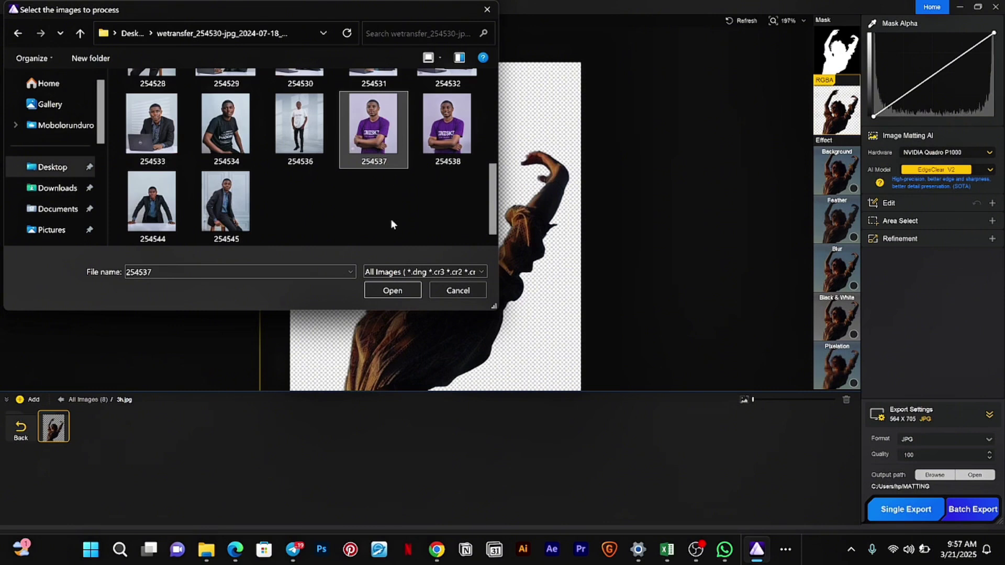
click(400, 294)
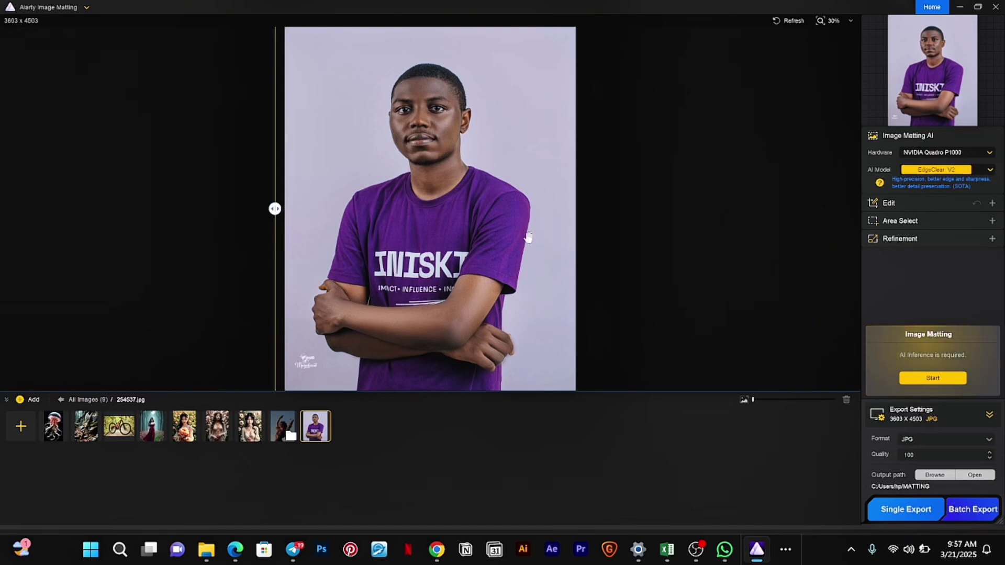
Run AI image matting on portrait 254537 to remove its background, and inspect the cutout edges around the head
click(951, 379)
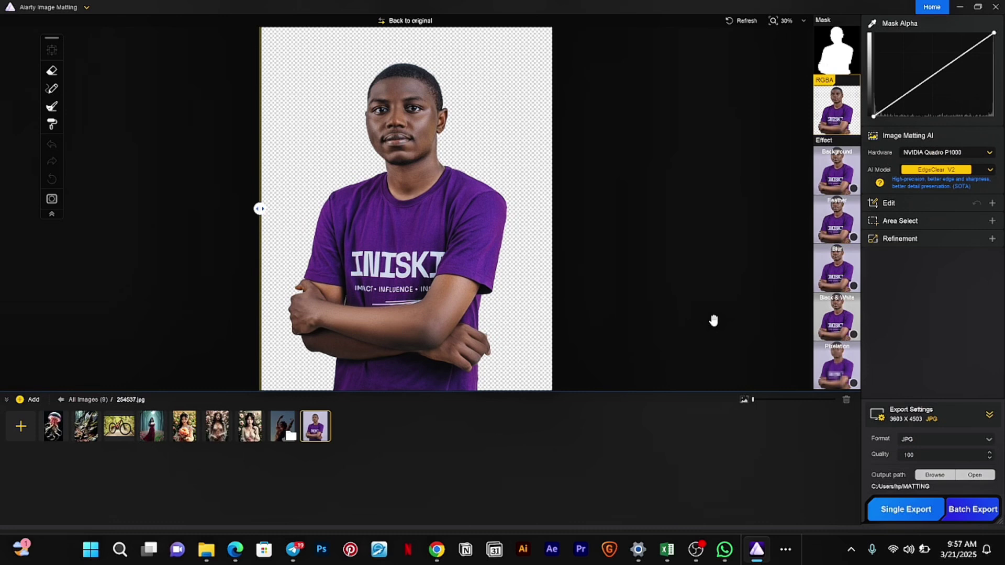
scroll(430, 107, up, 4)
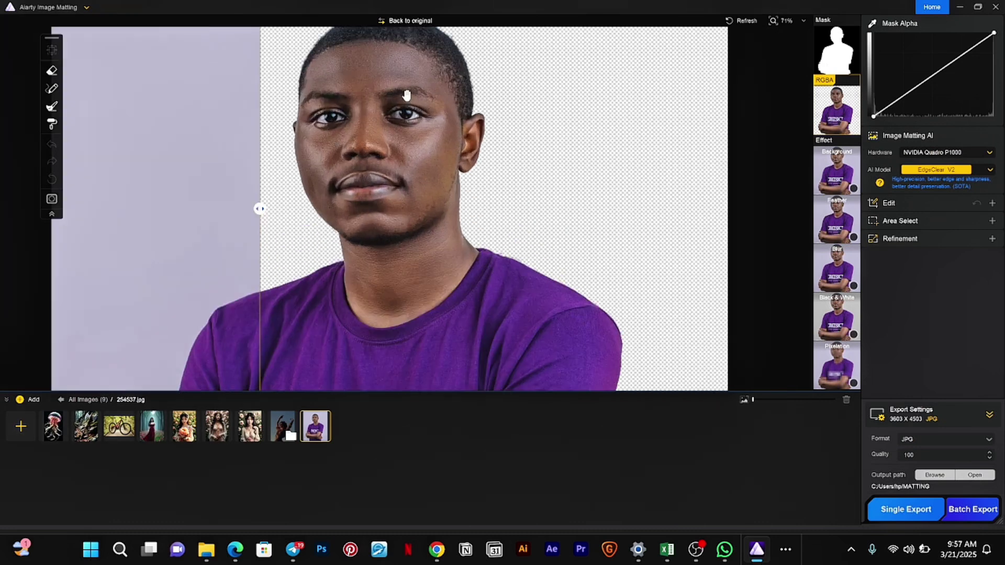
scroll(407, 95, up, 3)
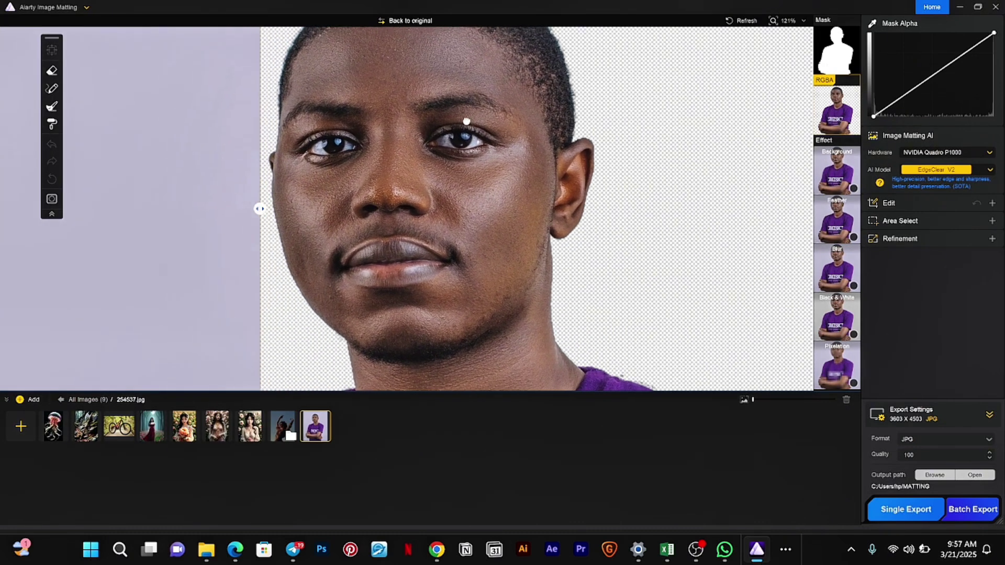
Inspect the cutout edges around the hair, face and shoulder of portrait 254537 at several magnifications
scroll(466, 121, up, 3)
scroll(467, 105, down, 5)
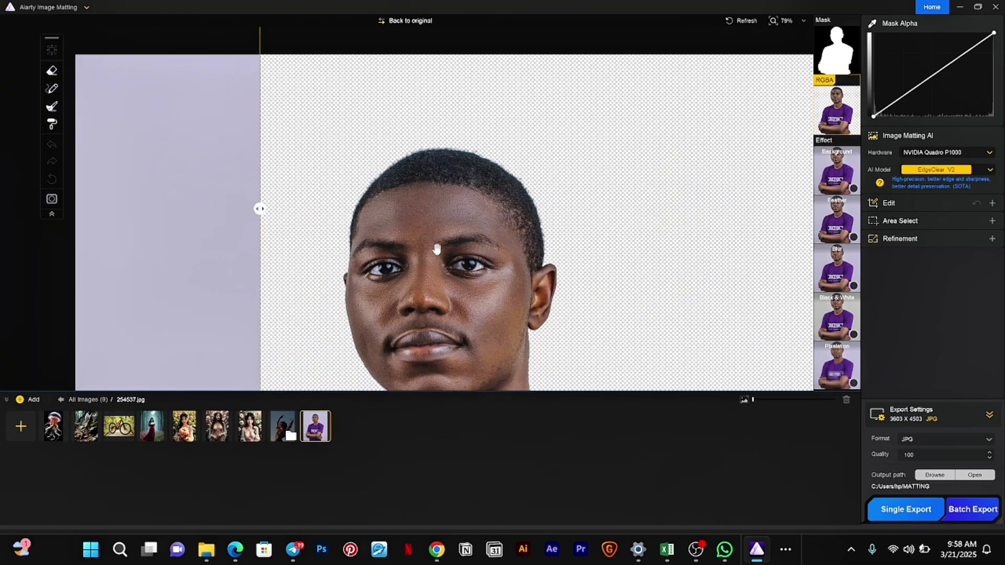
scroll(437, 249, up, 2)
scroll(569, 115, up, 2)
scroll(570, 120, down, 2)
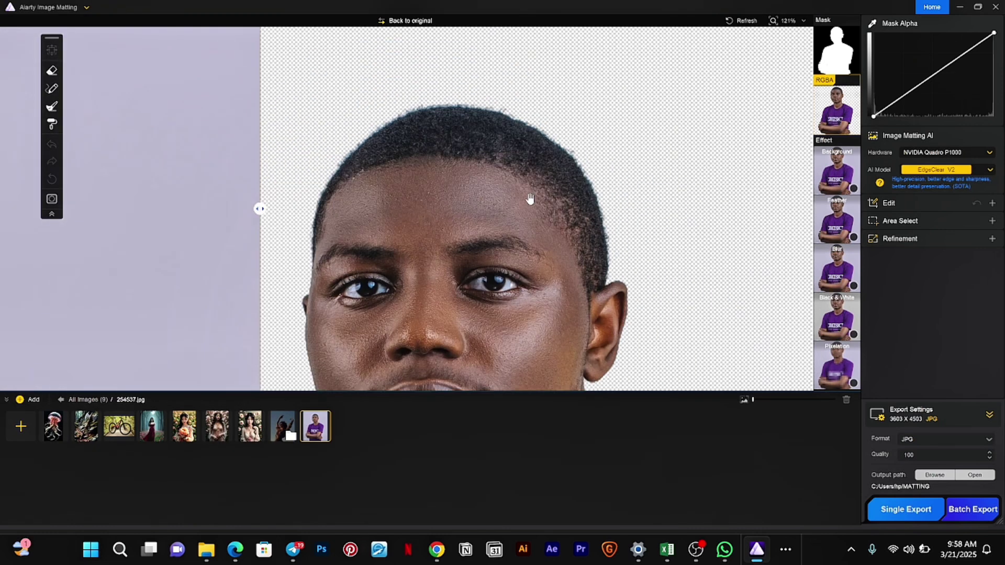
scroll(530, 198, down, 1)
scroll(489, 213, up, 4)
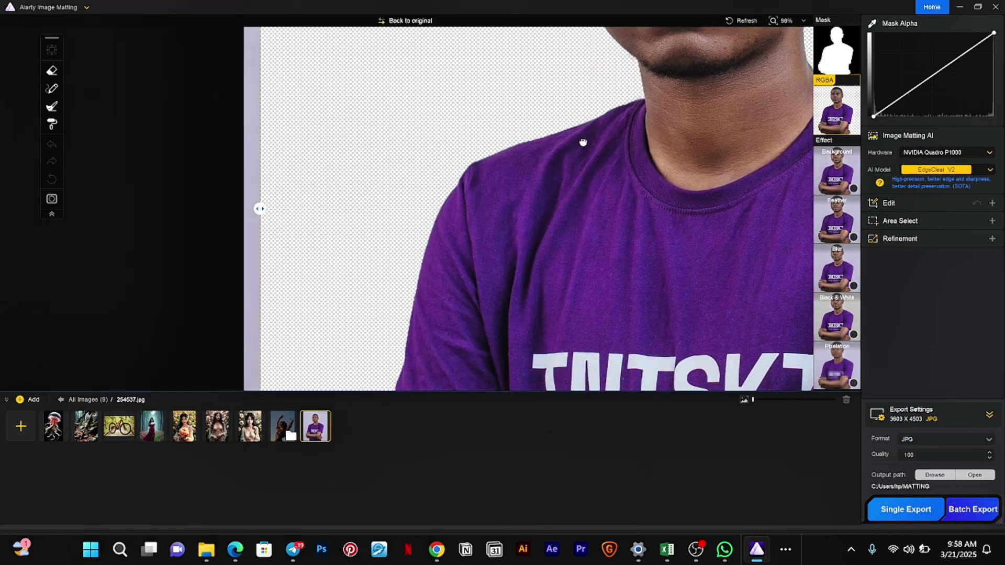
Examine the cutout edges along the sleeves, crossed arms and both hands of the portrait
scroll(582, 142, down, 5)
scroll(499, 215, down, 4)
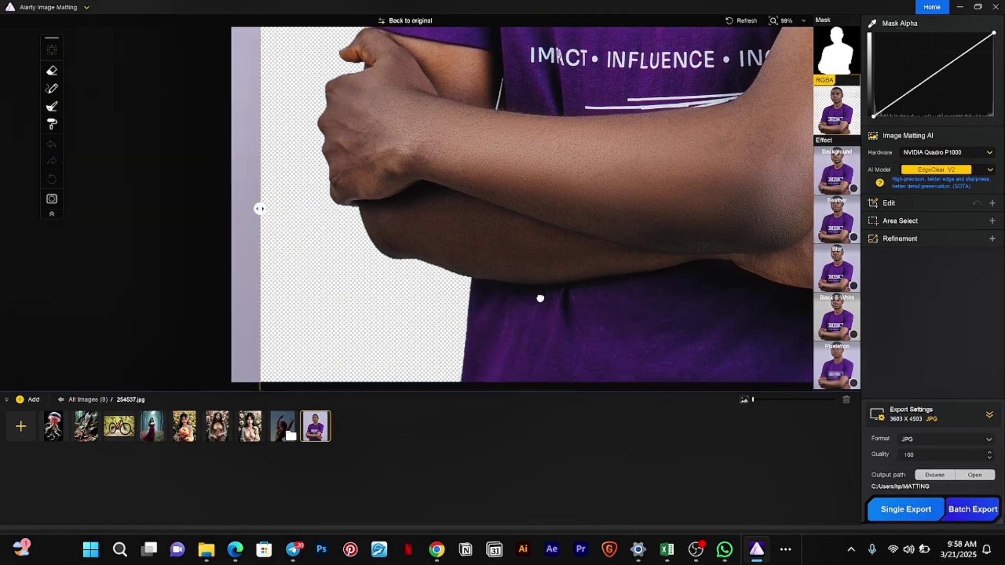
scroll(540, 298, right, 5)
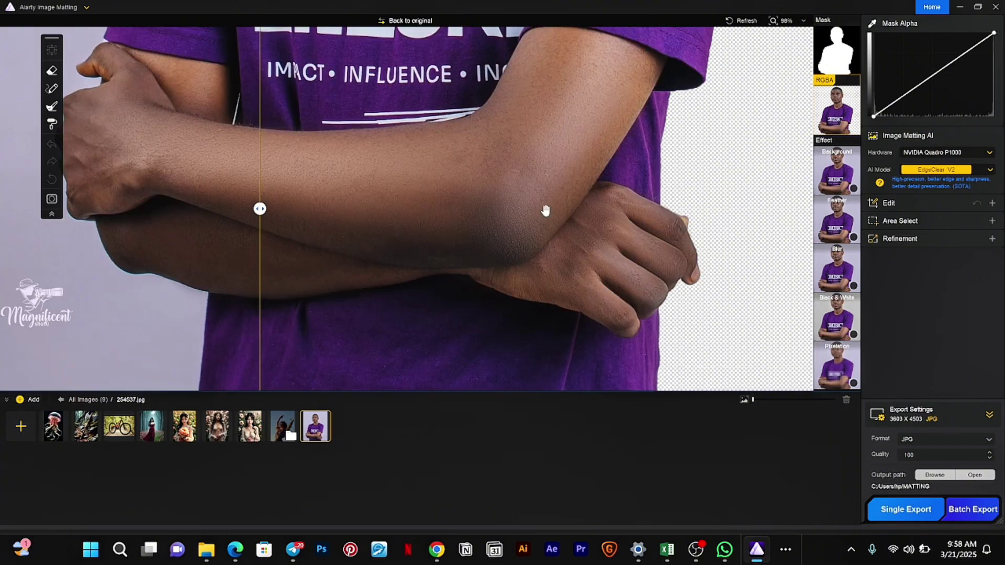
scroll(546, 210, up, 4)
scroll(579, 164, left, 4)
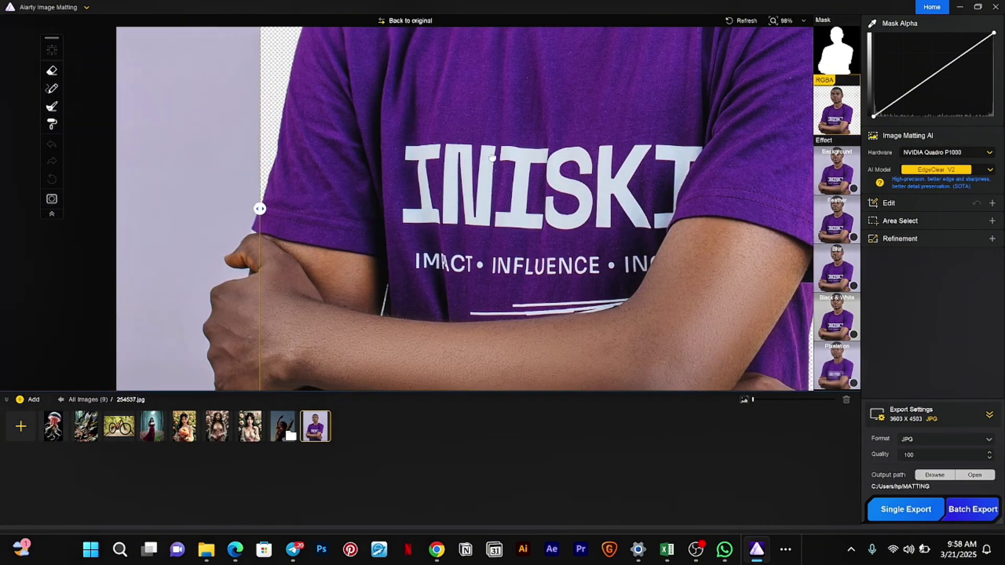
scroll(492, 157, down, 2)
scroll(492, 157, left, 3)
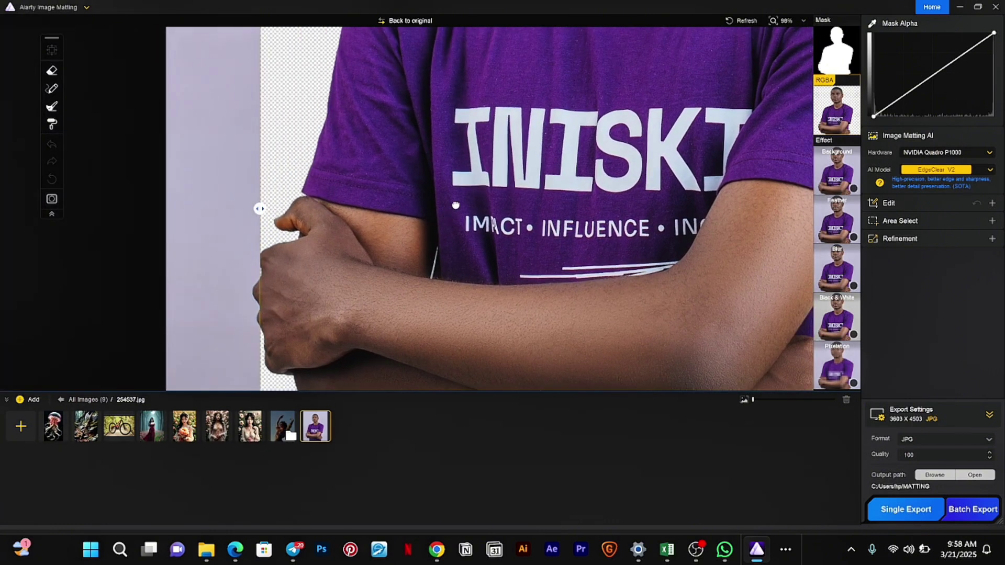
Check the small gap between the upper arm and the shirt, and view the whole cutout
scroll(455, 205, down, 1)
scroll(455, 205, left, 1)
drag(444, 235, 446, 228)
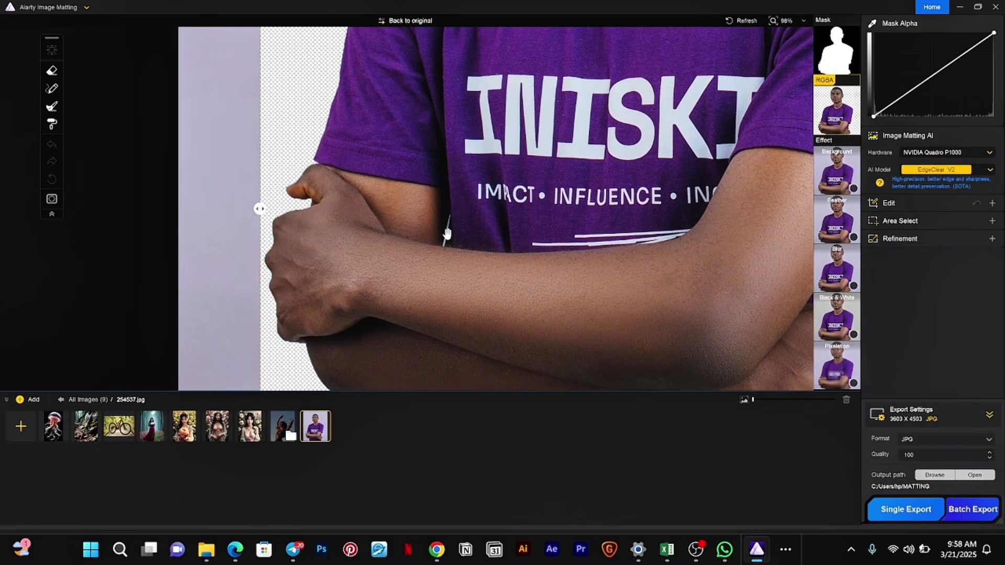
drag(433, 241, 610, 31)
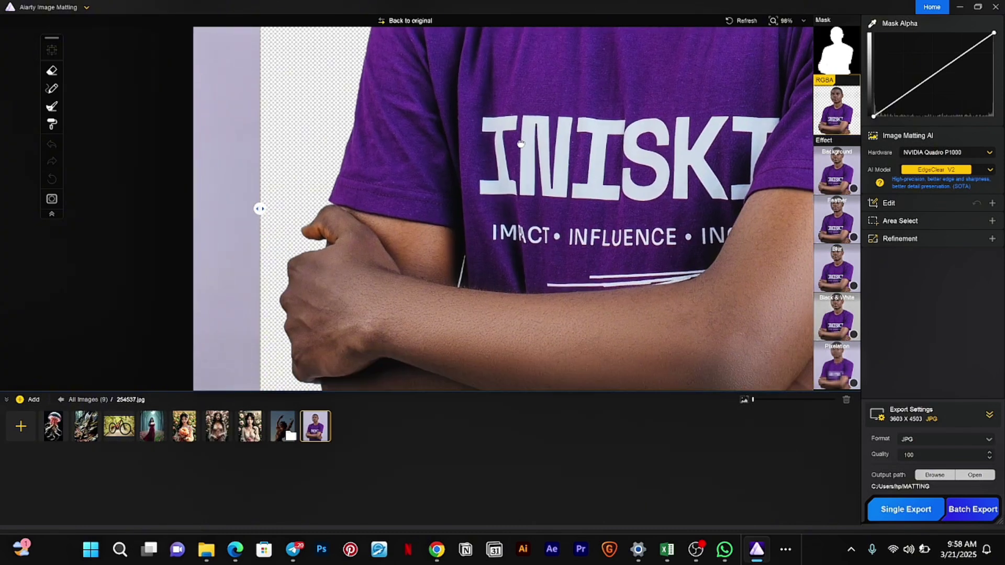
mouse_move(260, 208)
mouse_down()
mouse_move(529, 238)
mouse_move(307, 209)
mouse_move(550, 211)
mouse_move(249, 208)
mouse_up()
drag(570, 173, 496, 210)
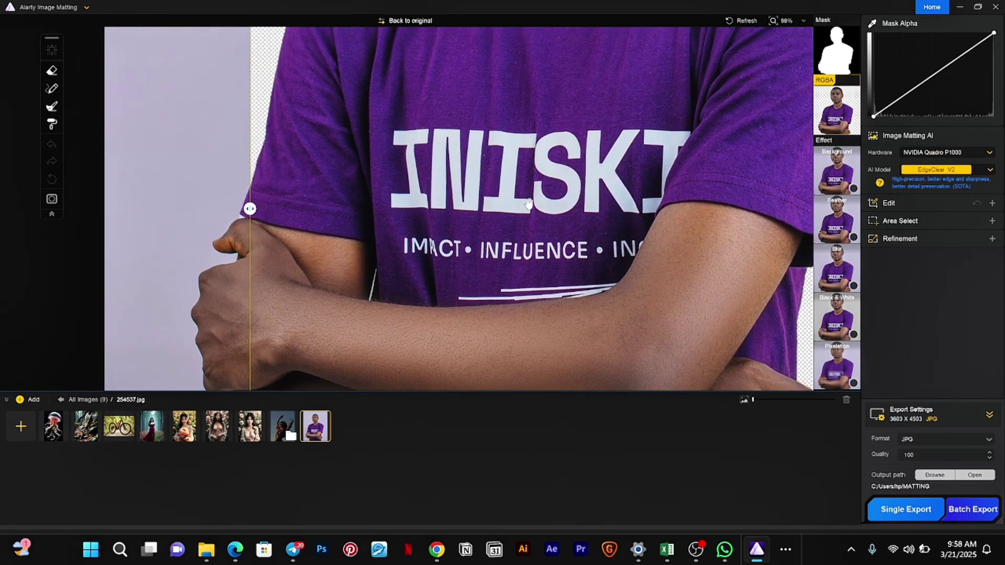
scroll(527, 203, down, 5)
scroll(528, 201, down, 2)
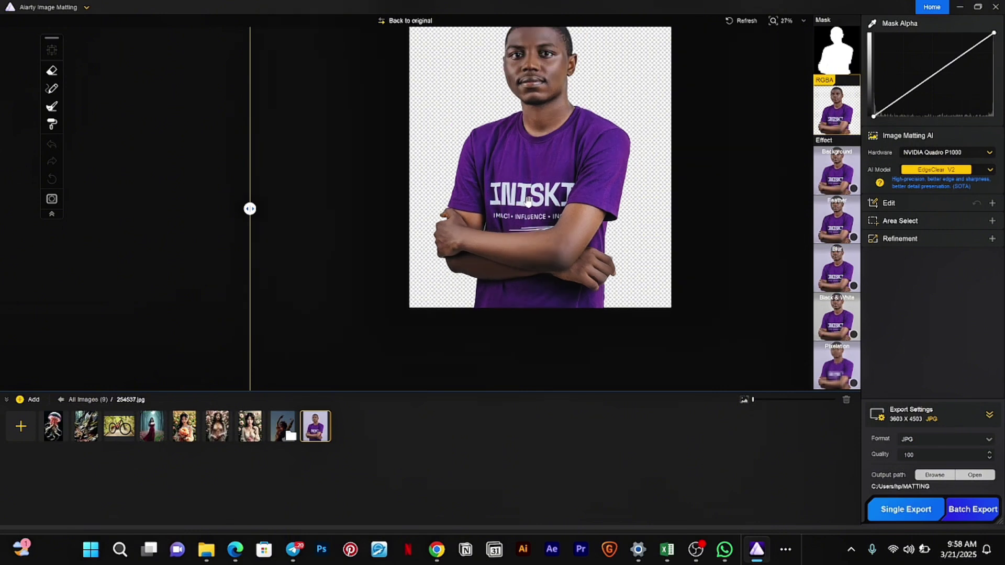
drag(583, 117, 526, 168)
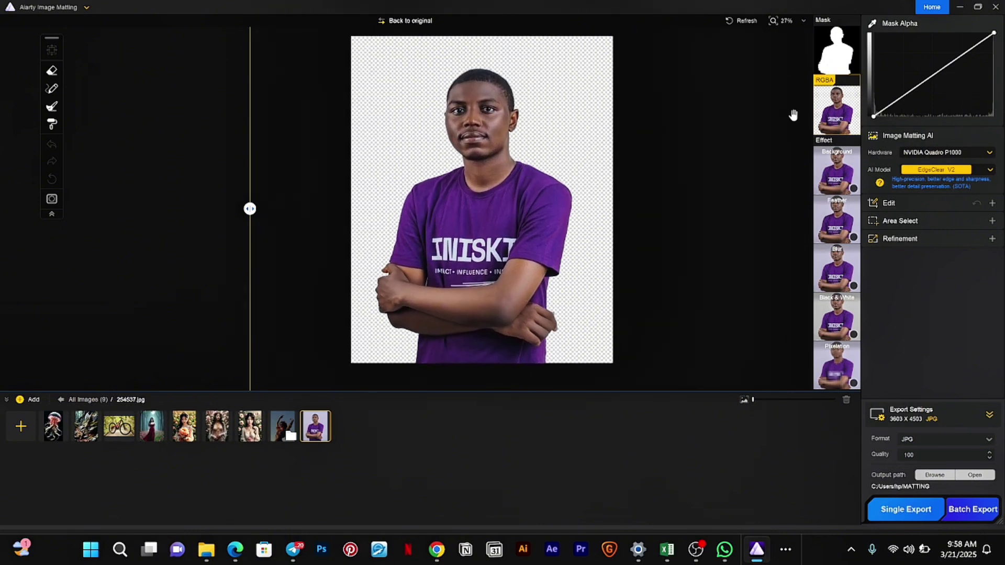
Try the Background and Feather effects on the portrait and switch both off
click(837, 173)
click(837, 173)
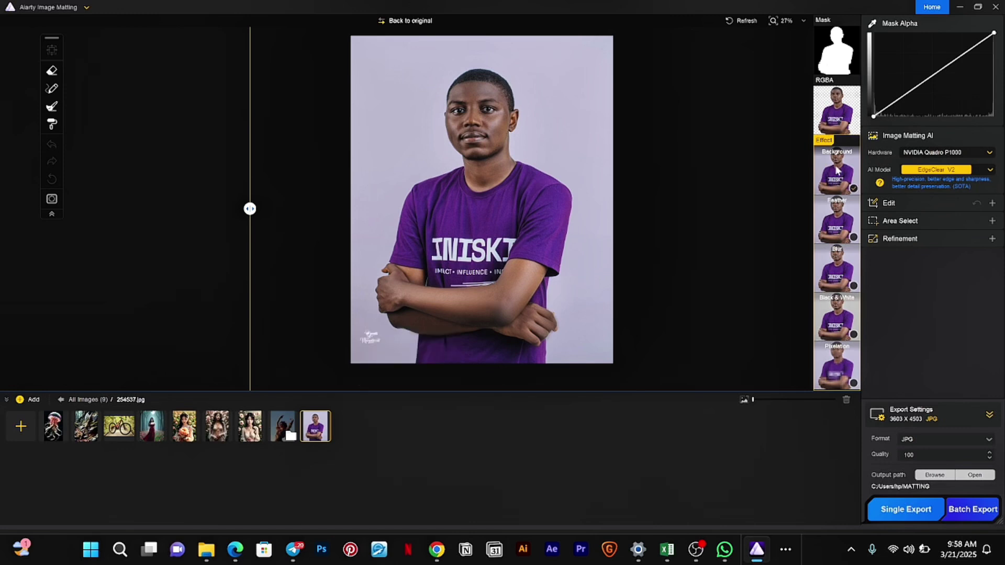
click(826, 223)
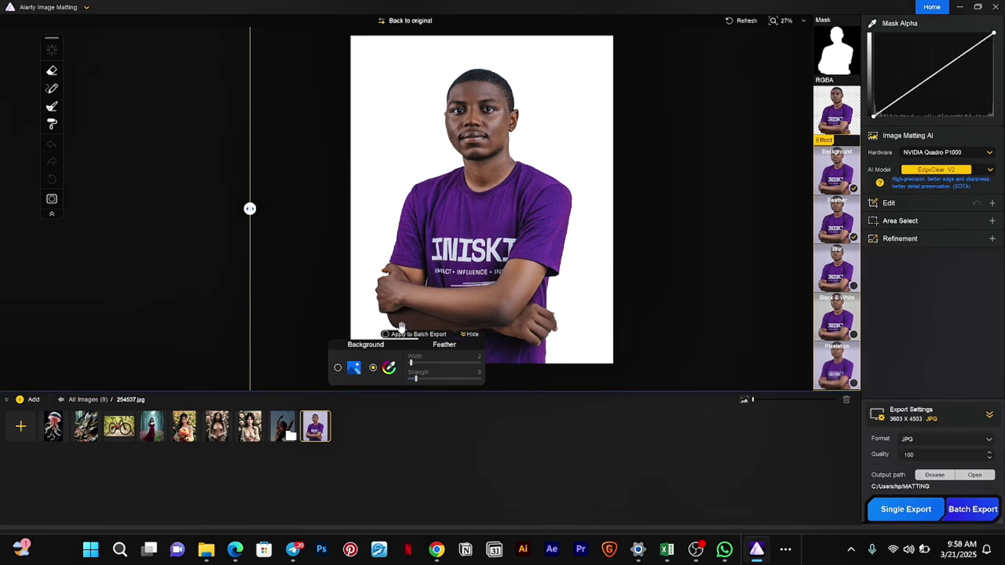
click(850, 235)
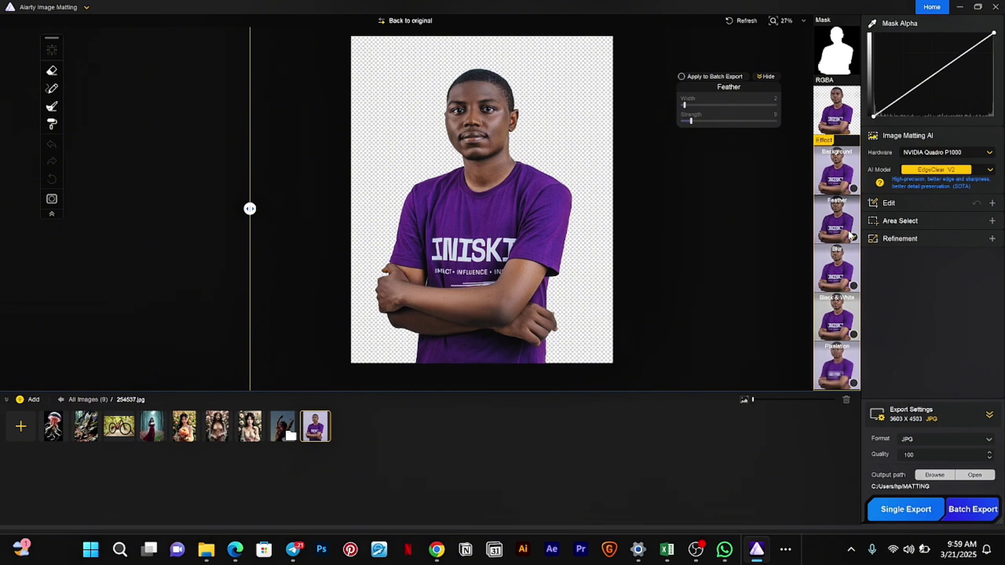
click(852, 236)
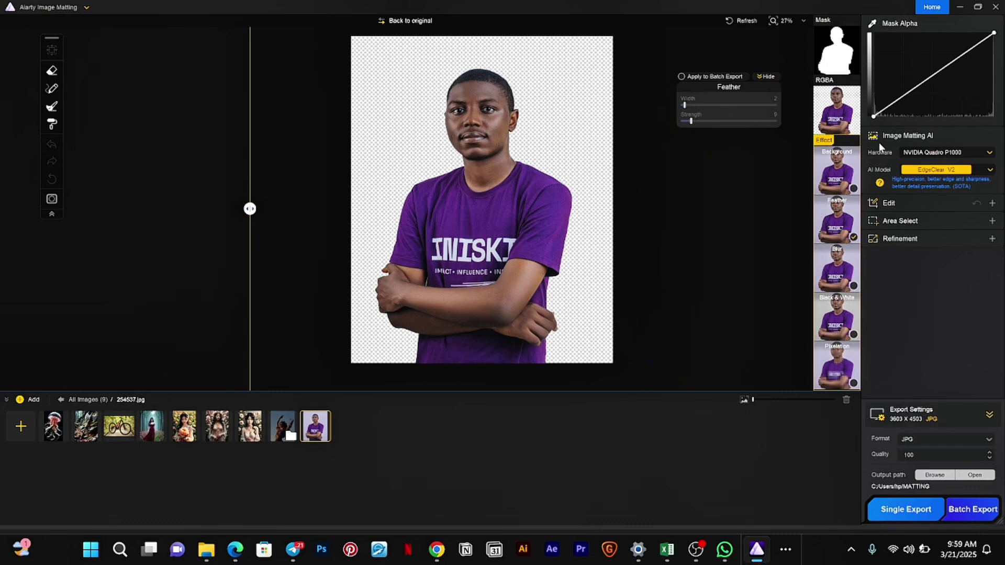
click(852, 238)
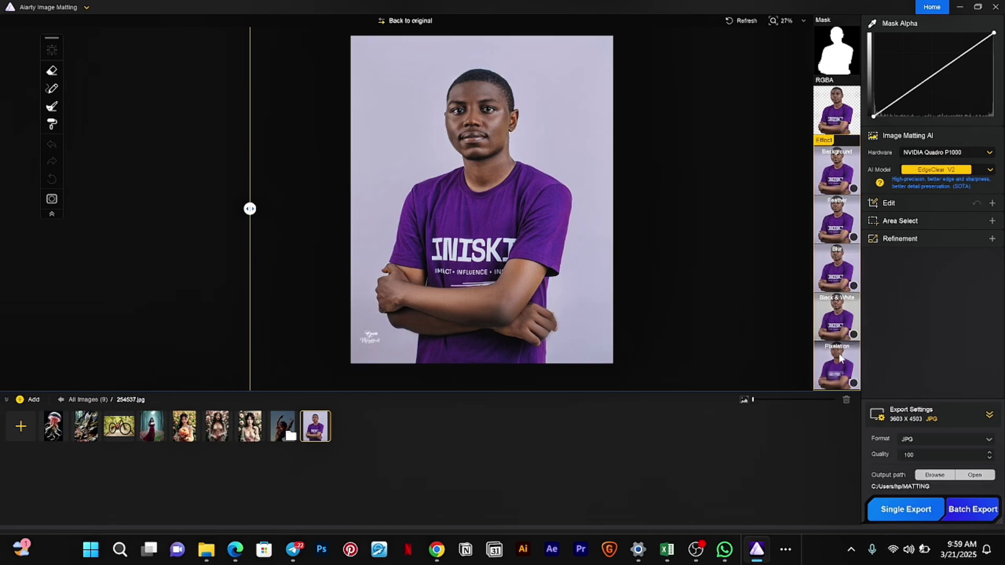
Try the Pixelation effect on the portrait's subject and switch it off
click(852, 381)
click(852, 381)
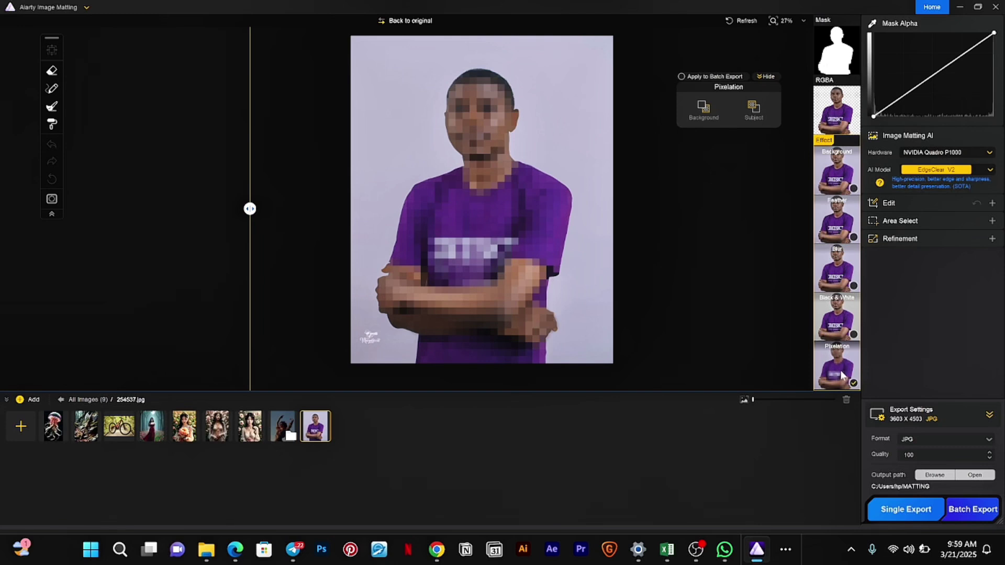
click(851, 383)
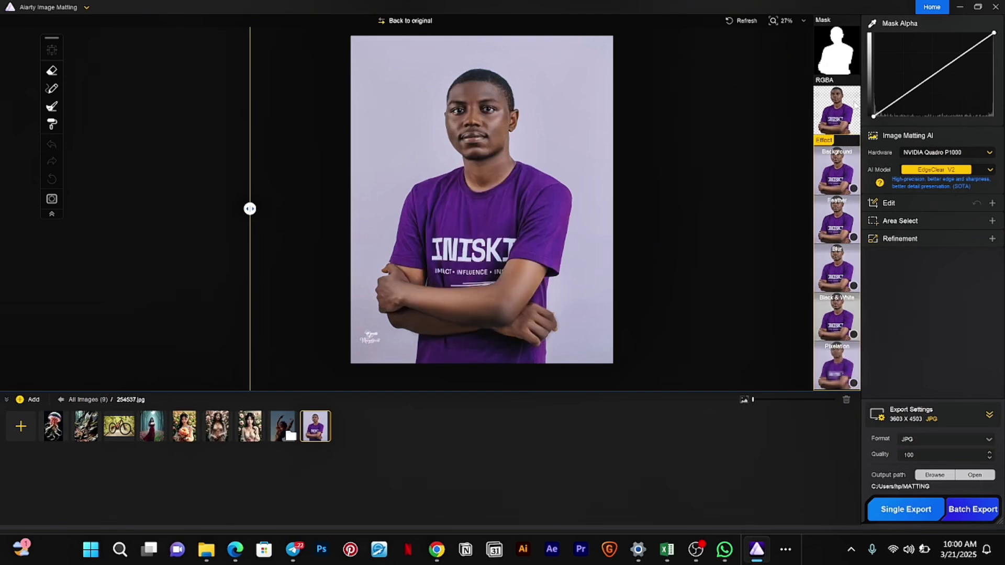
Compare the transparent RGBA cutout of the portrait with its black-and-white mask, and return to the RGBA view
click(848, 115)
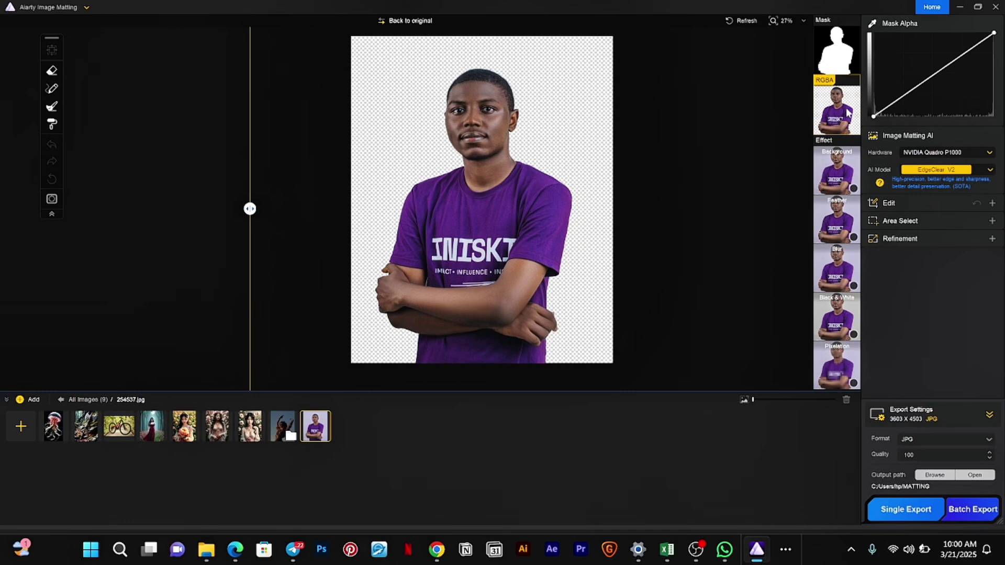
click(843, 50)
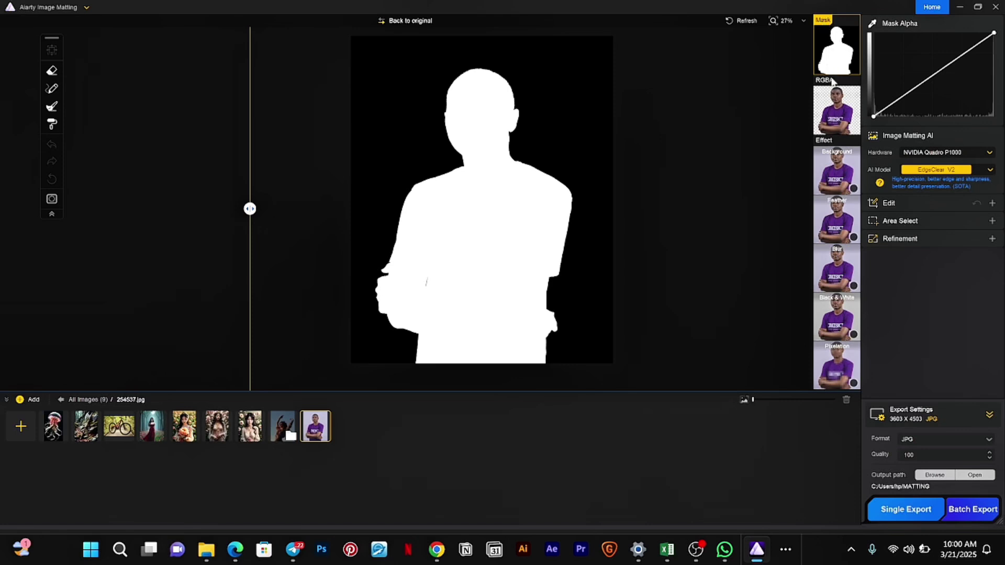
click(832, 111)
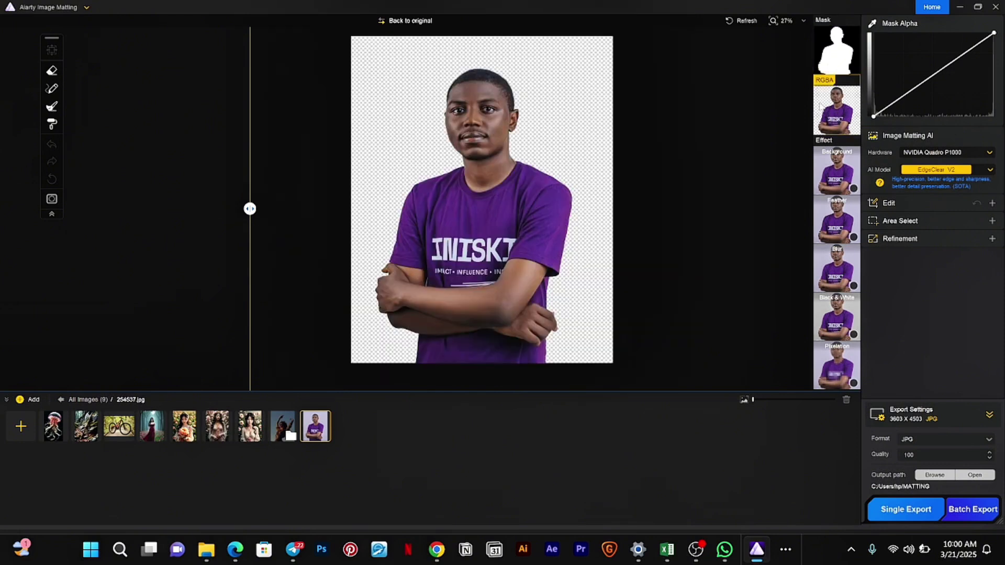
Review the available AI matting models and keep EdgeClear V2
click(974, 167)
click(951, 206)
click(964, 172)
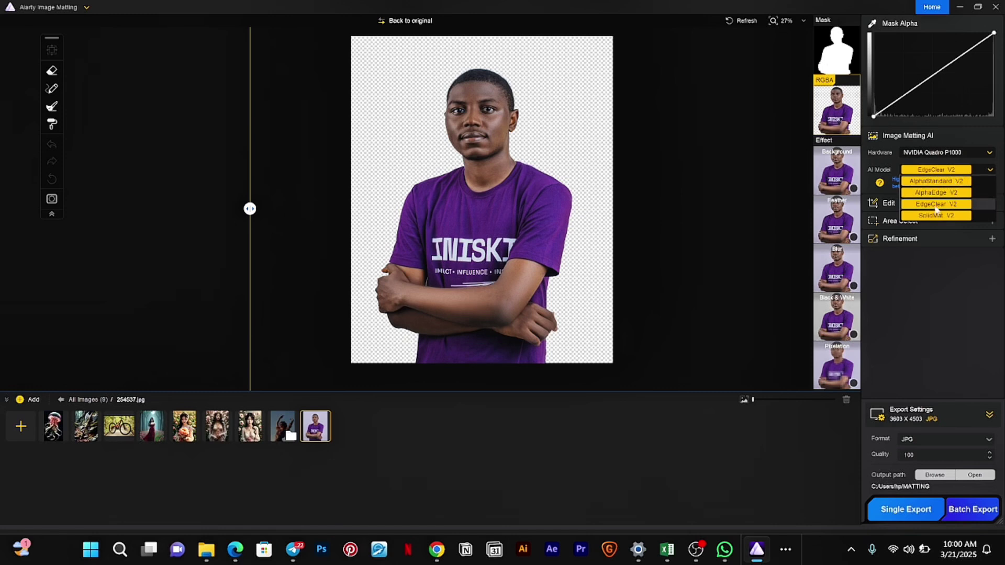
click(940, 295)
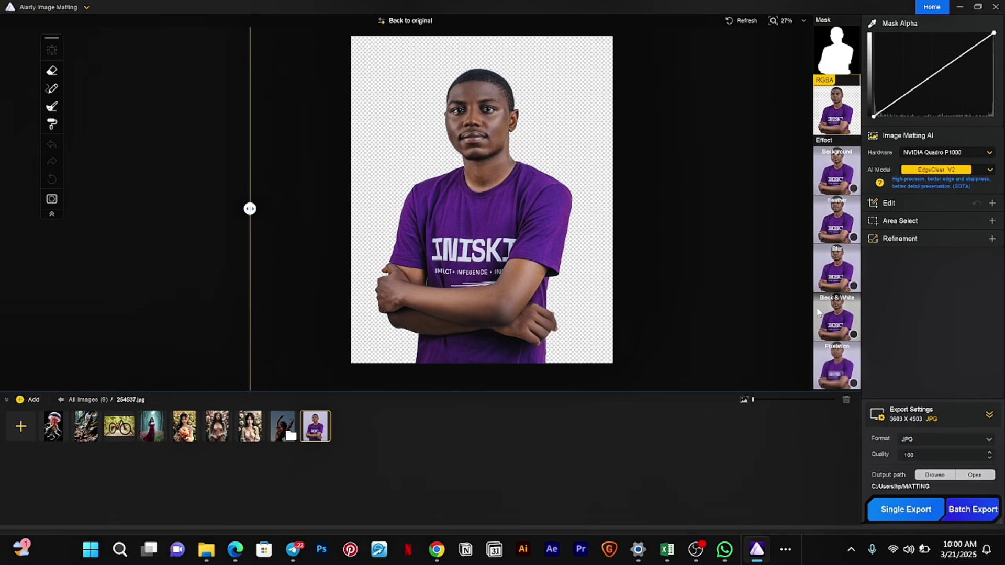
Review the AI Enhance models and the x1 and x2 upscale choices, keeping Smooth Diff v2 and x2
click(956, 206)
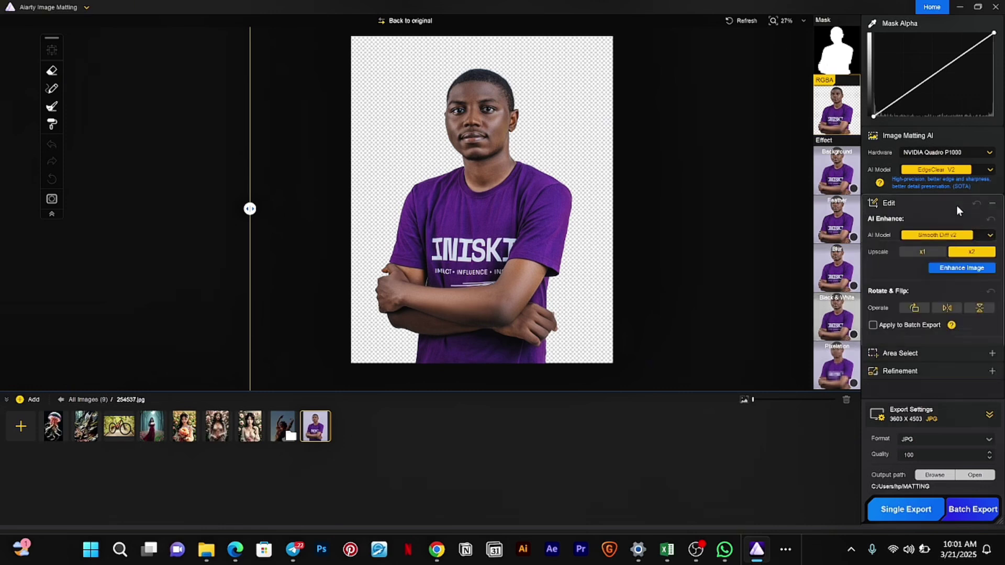
click(981, 236)
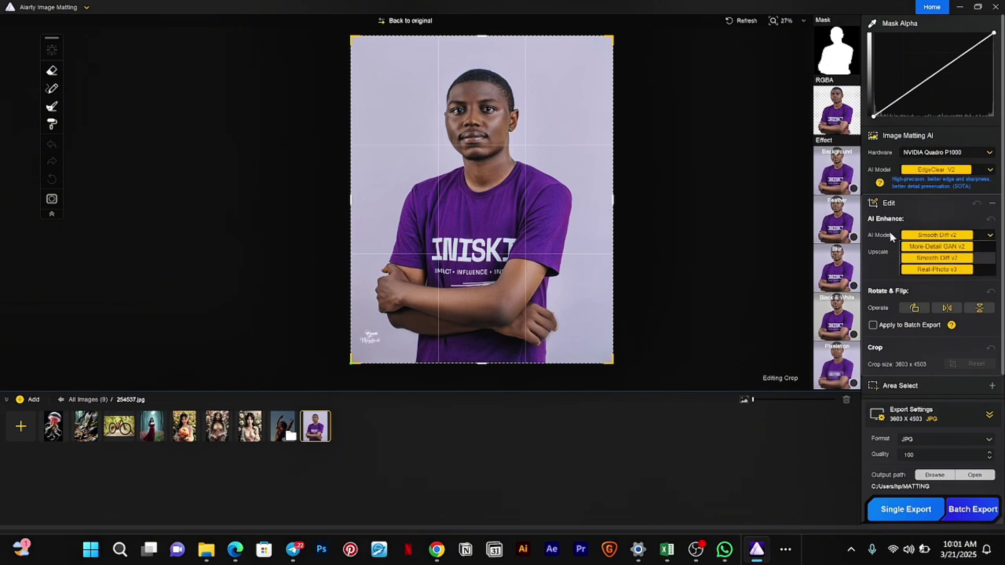
click(913, 215)
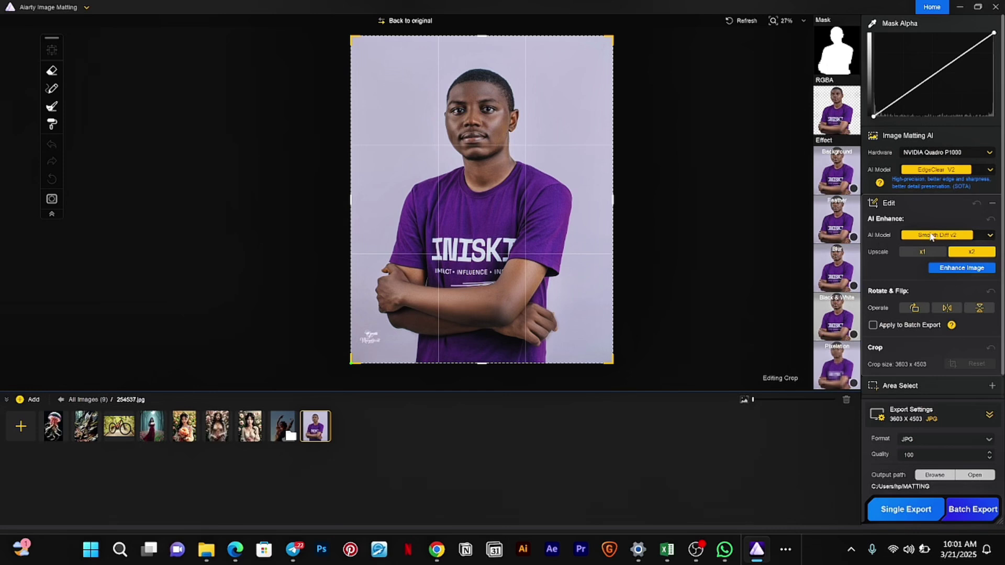
click(931, 236)
click(946, 220)
click(922, 253)
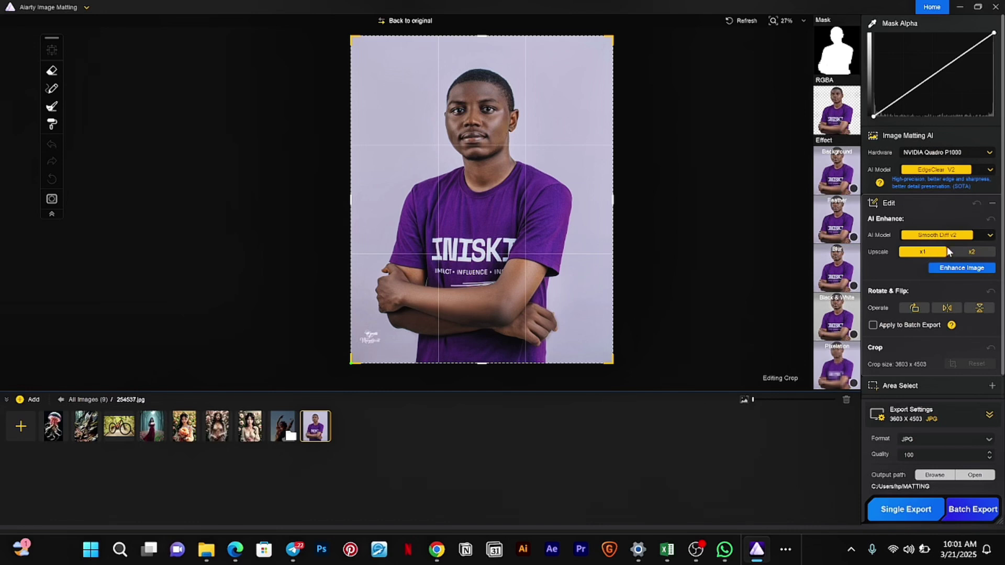
click(971, 252)
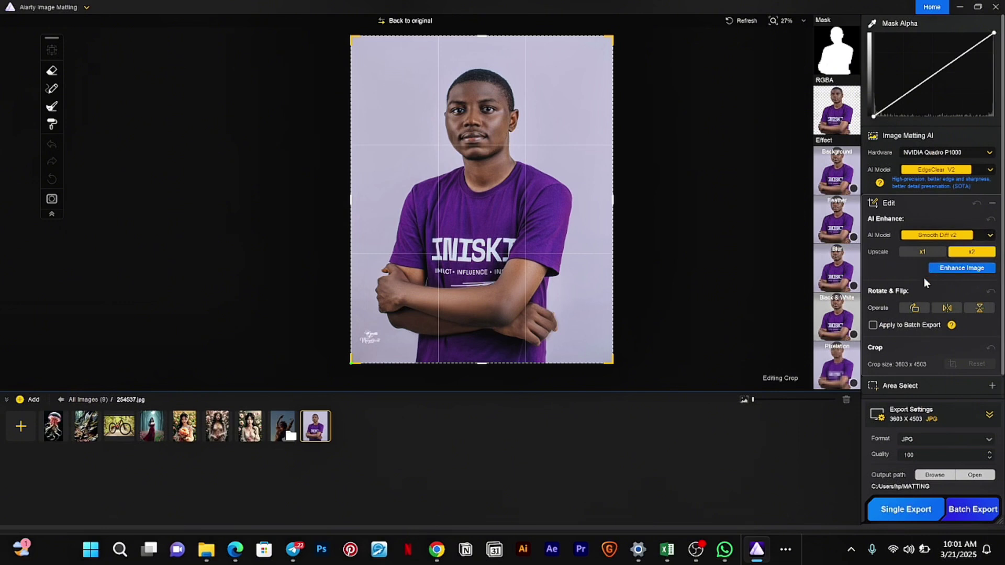
click(992, 205)
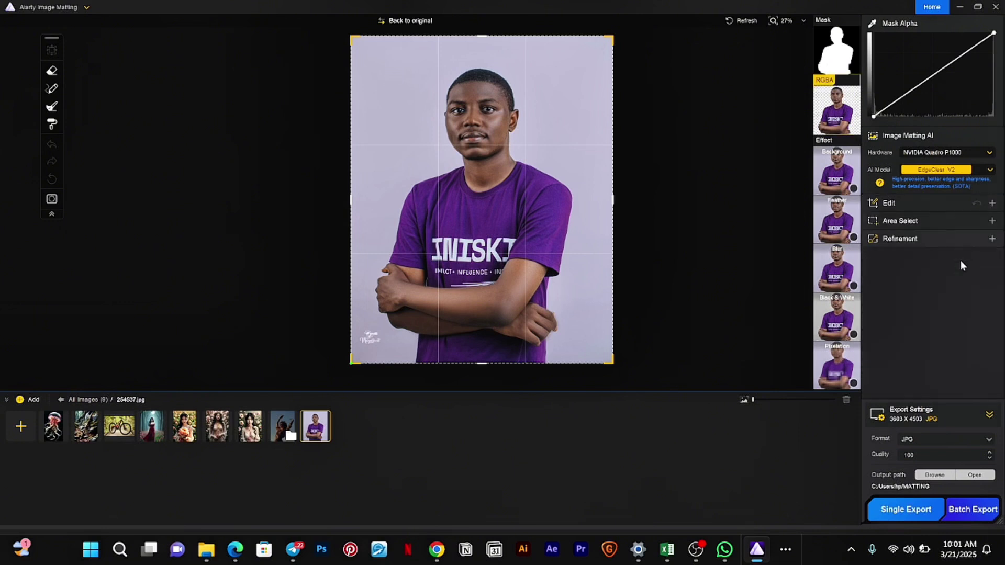
Run automatic AI area detection on the portrait and look over the Human Face, Human, and Clothing Or Accessory areas
click(922, 222)
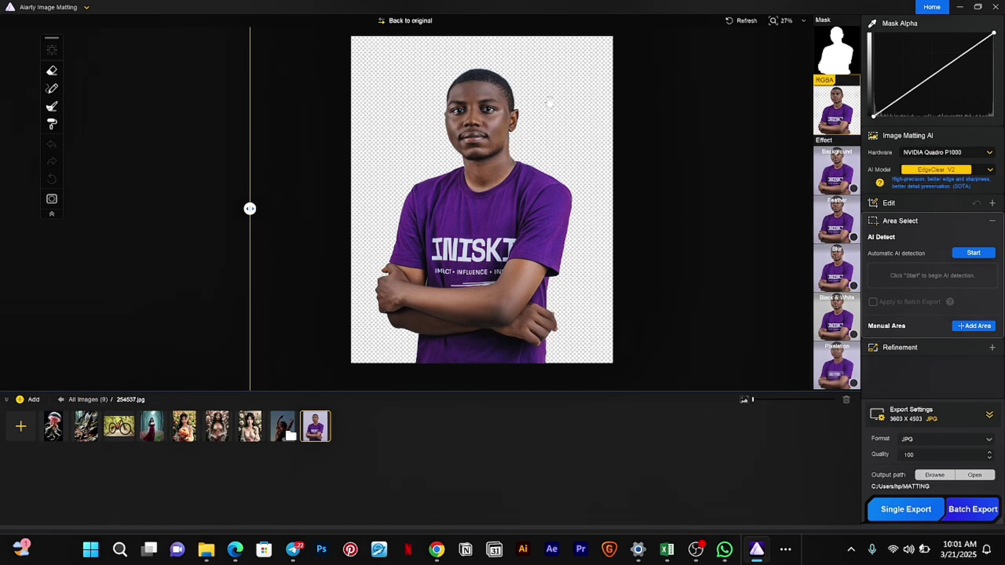
click(964, 255)
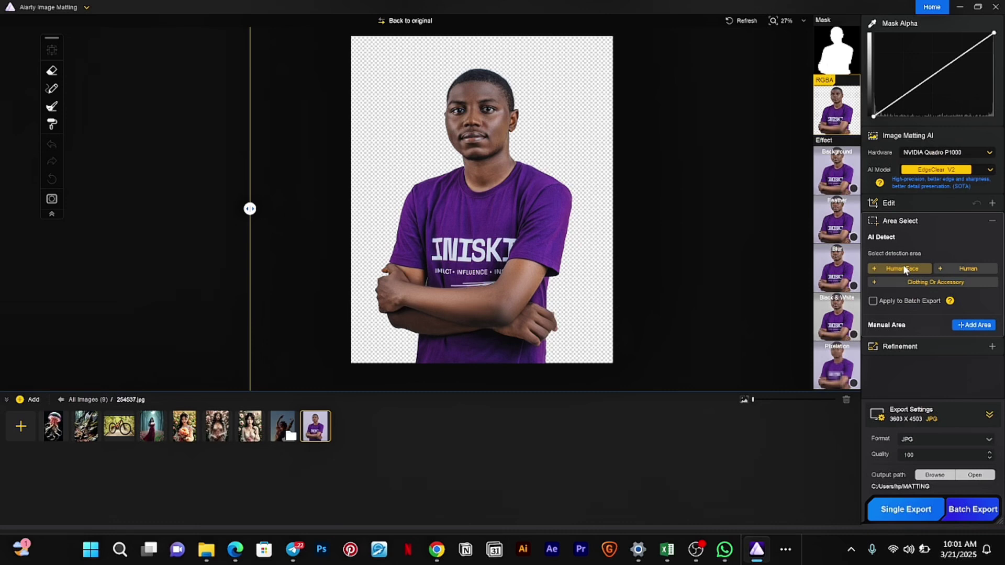
click(943, 282)
click(992, 221)
Review the refinement options Smooth Processing, Outline Emphasis, Balance Brightness and Invert Alpha Mask
click(983, 238)
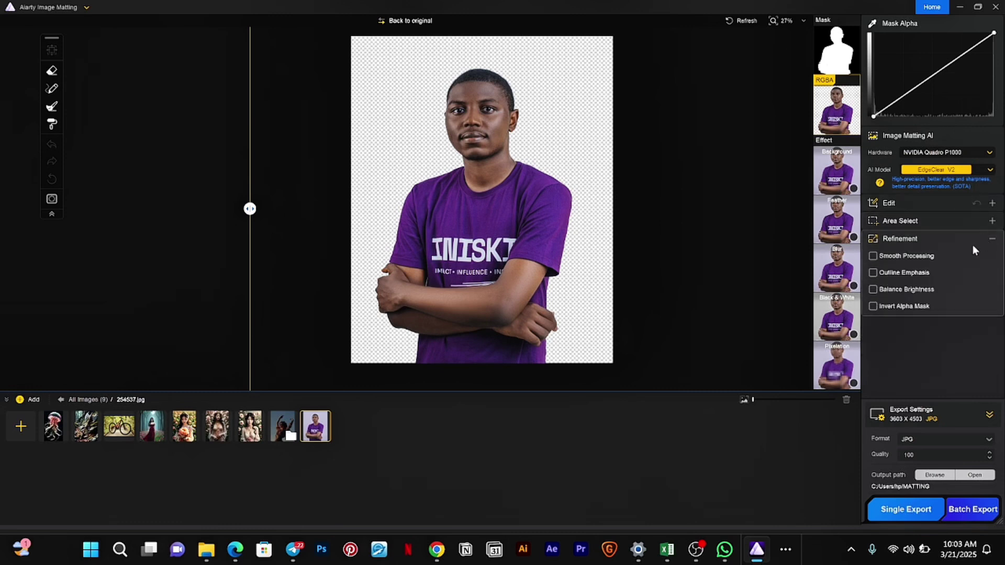
click(899, 254)
click(900, 274)
click(904, 293)
click(903, 307)
Remove the background from the mountain bike image B_00003.jpg with the EdgeClear V2 model and compare the cutout with the original
click(126, 427)
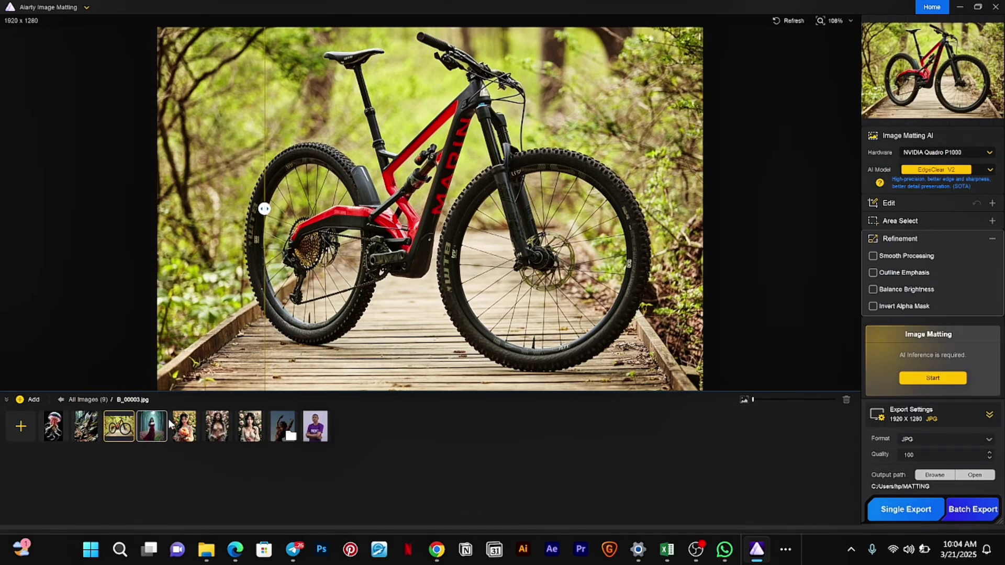
drag(265, 209, 480, 209)
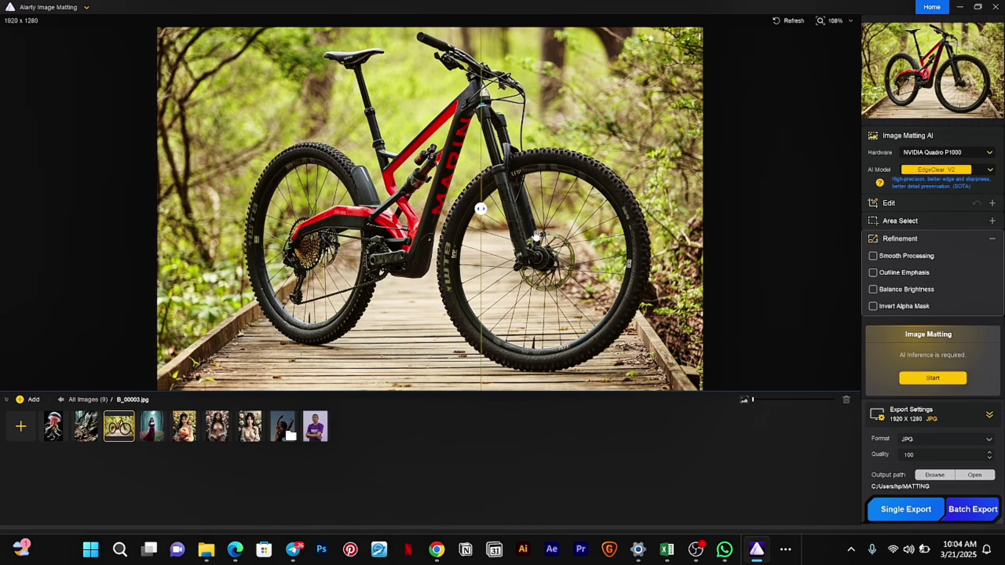
click(932, 377)
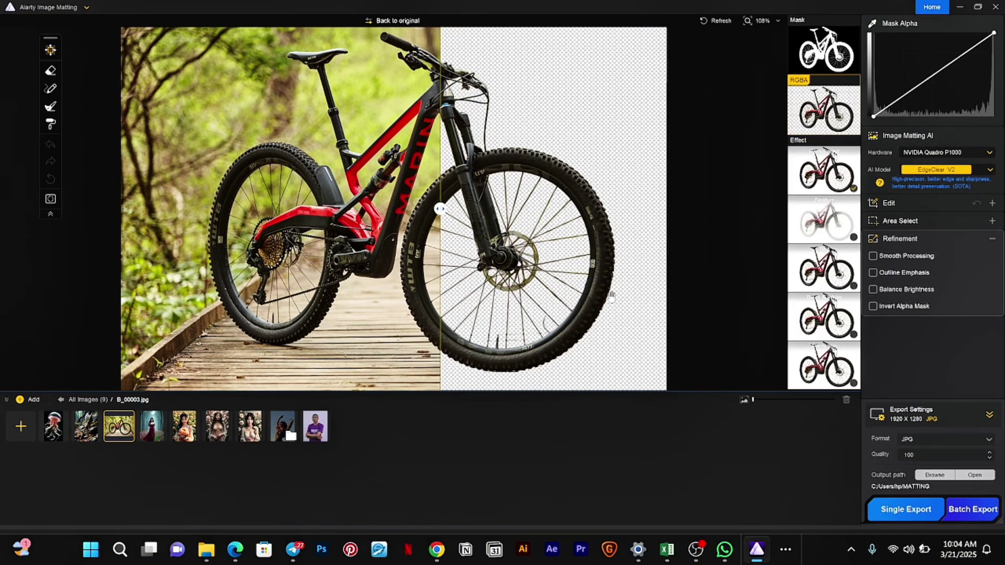
drag(439, 209, 195, 309)
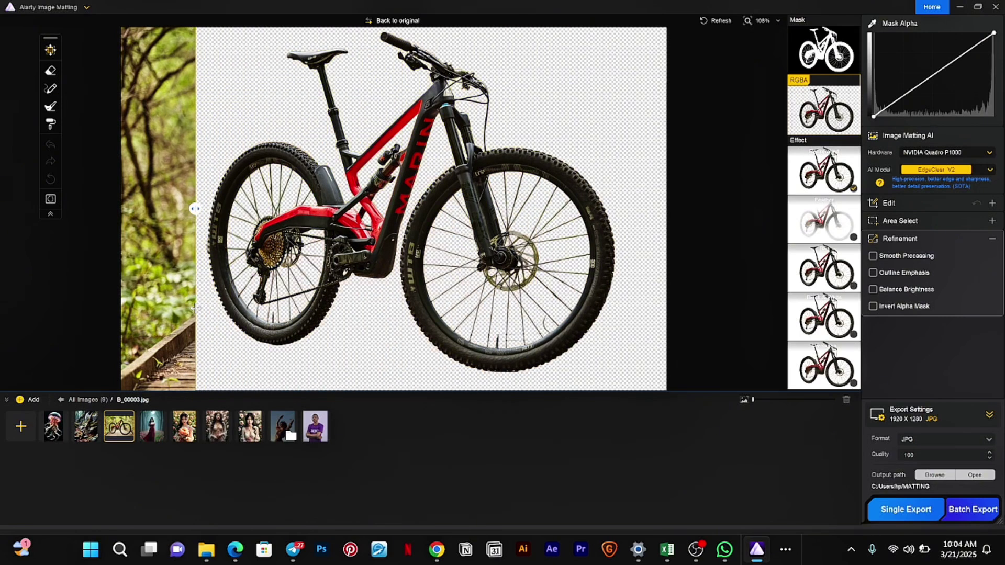
click(972, 172)
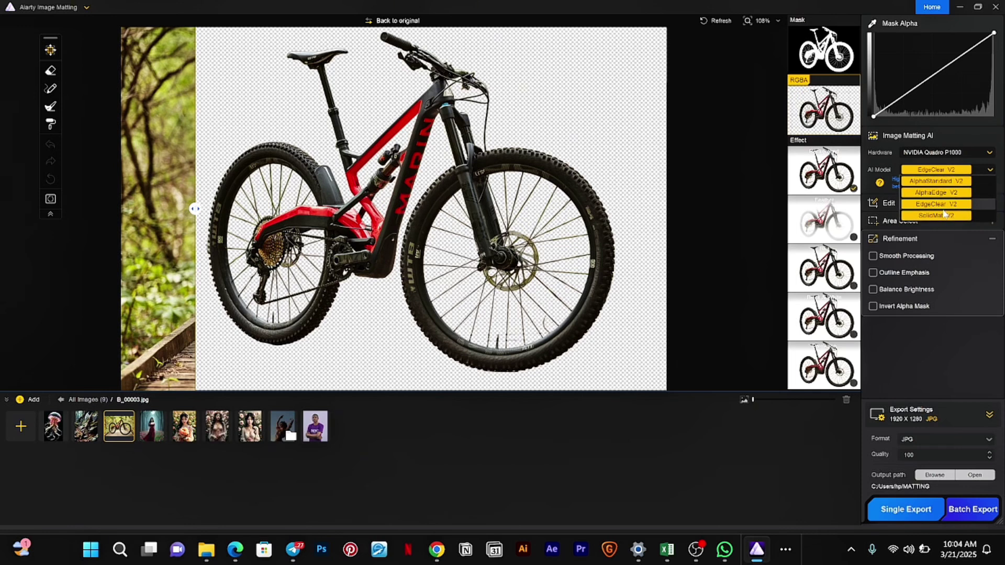
click(413, 197)
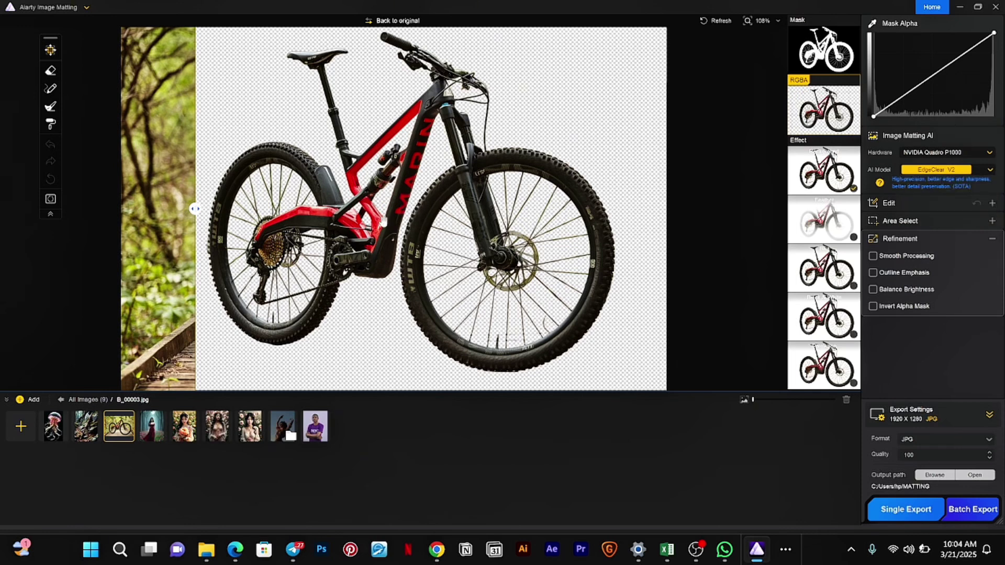
drag(190, 209, 188, 246)
Review the export format and quality options for the portrait 254537.jpg, keeping JPG and quality 100
click(314, 428)
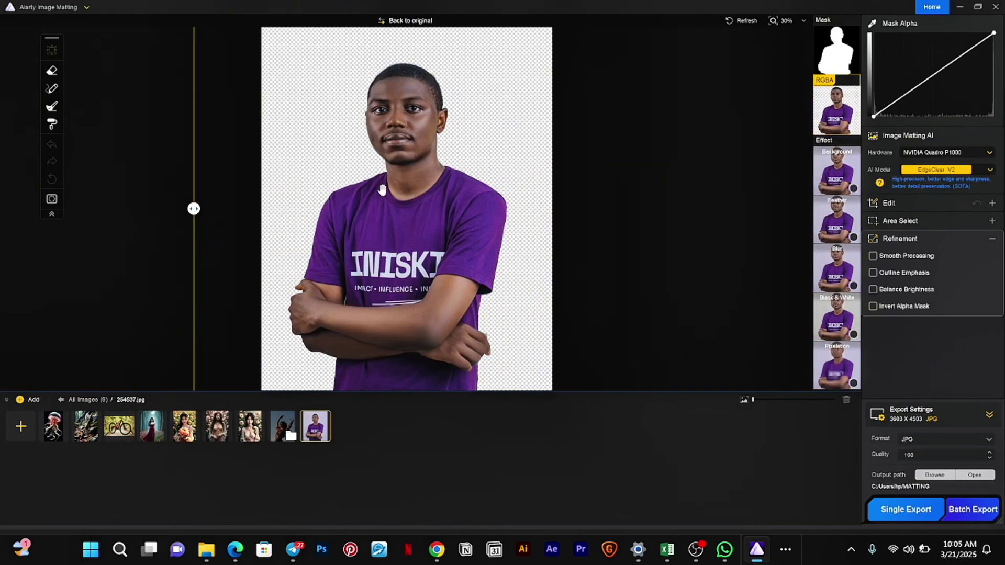
click(989, 415)
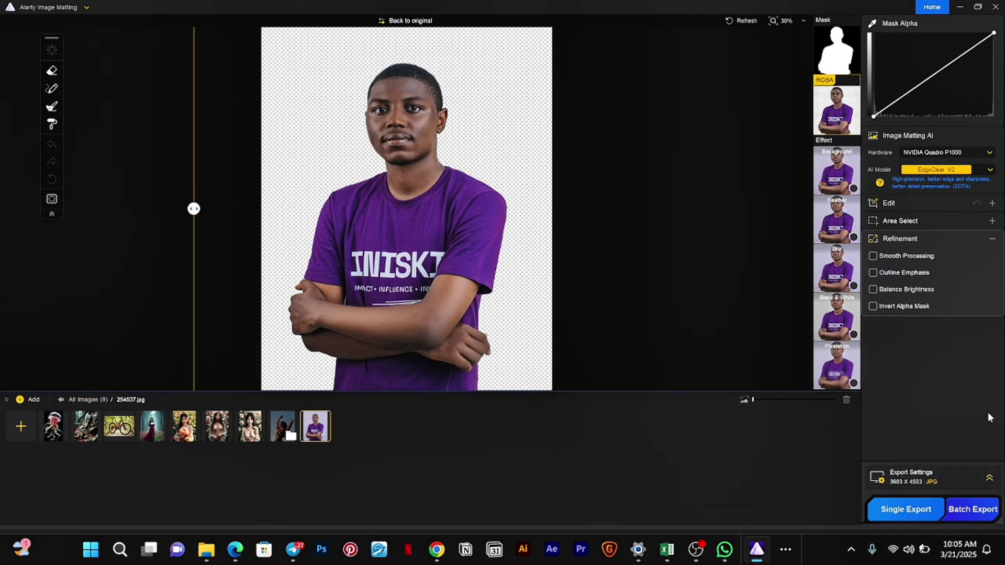
click(989, 479)
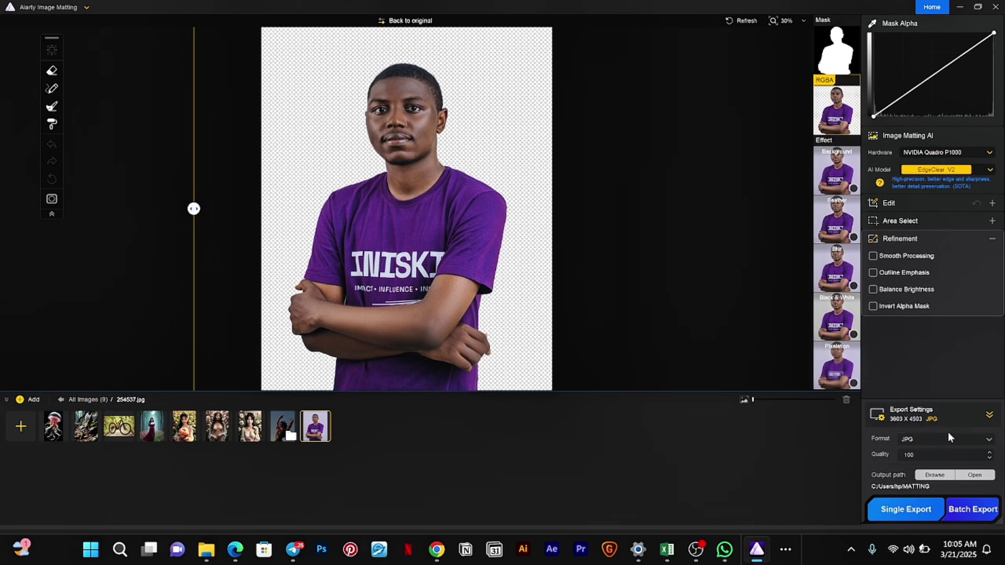
click(978, 438)
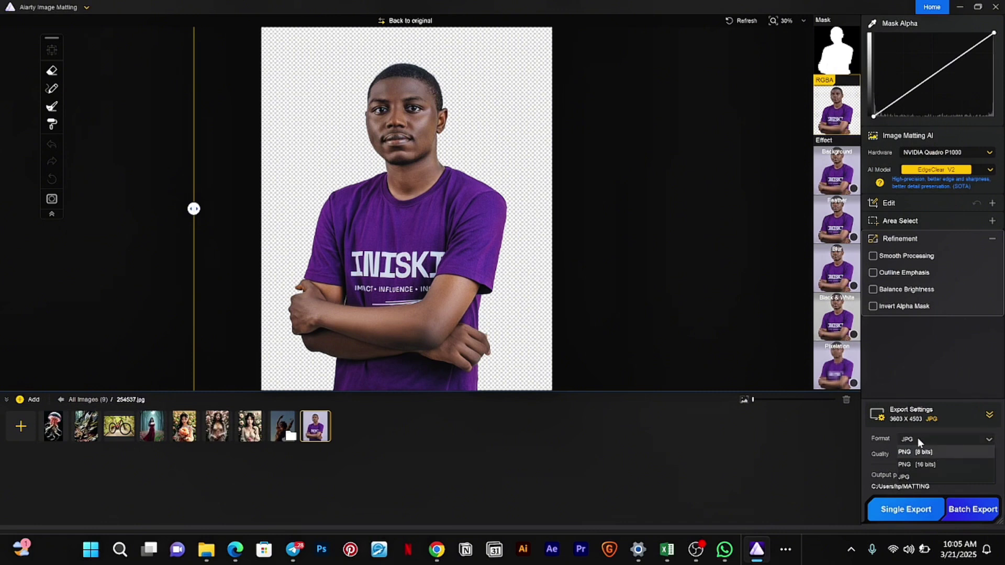
click(927, 476)
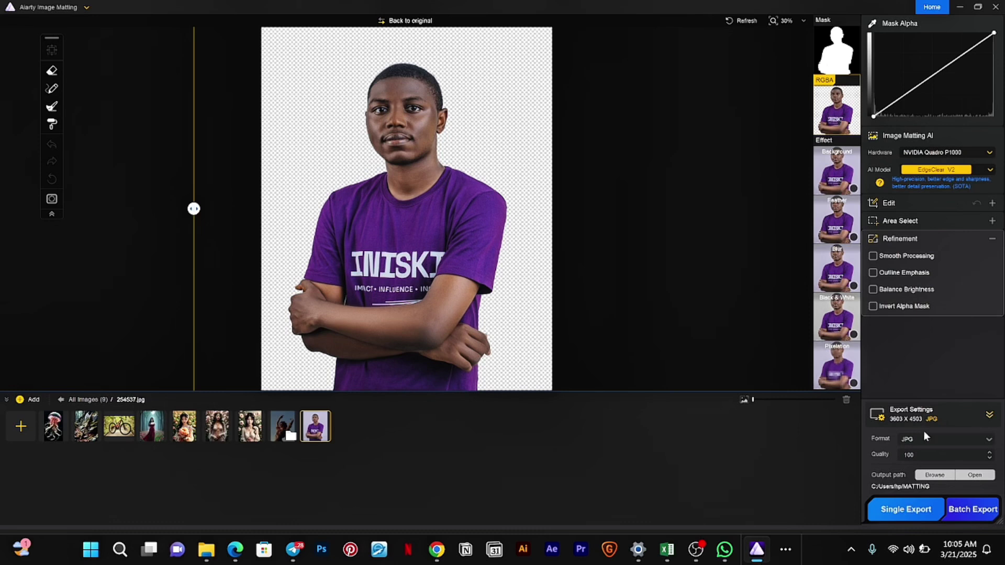
click(948, 456)
click(989, 453)
click(989, 453)
click(990, 453)
Inspect the MATTING output folder and set the export output path to the Aiarty folder on the Desktop
click(934, 476)
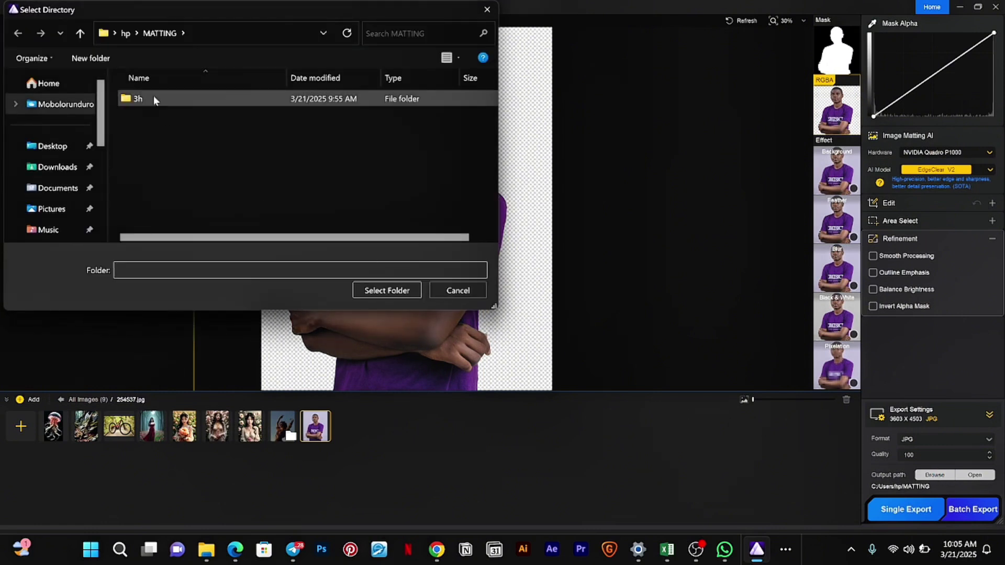
click(495, 13)
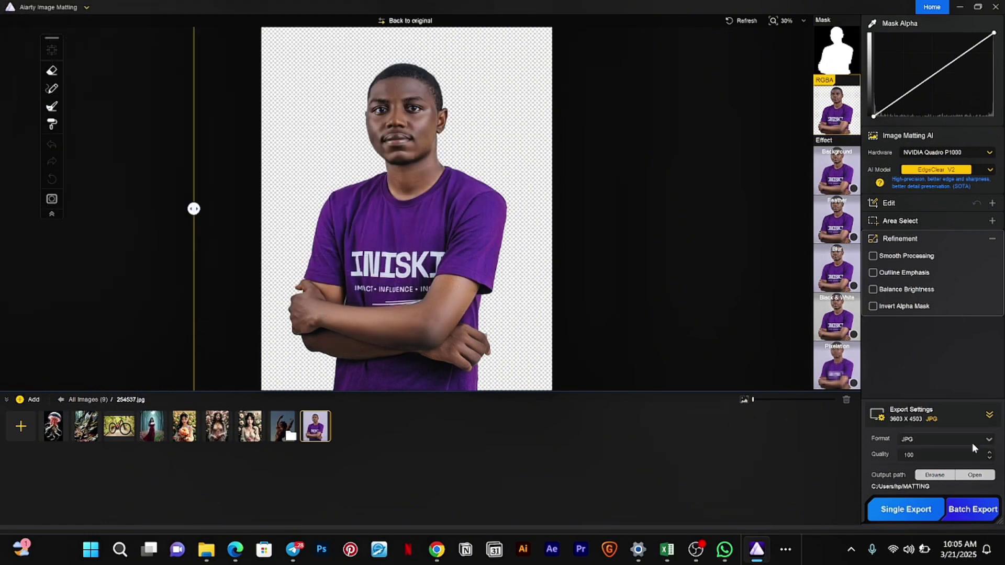
click(977, 477)
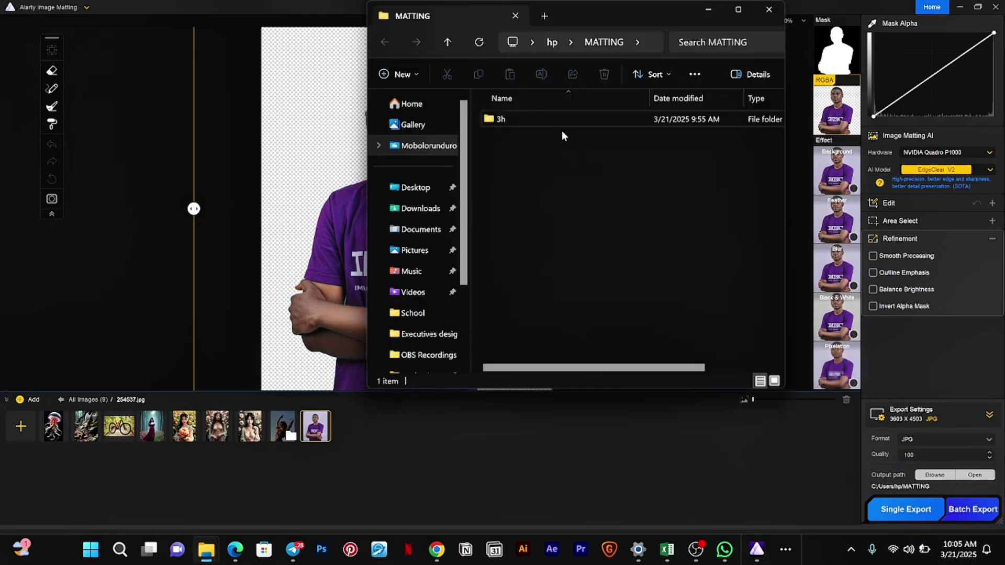
click(708, 9)
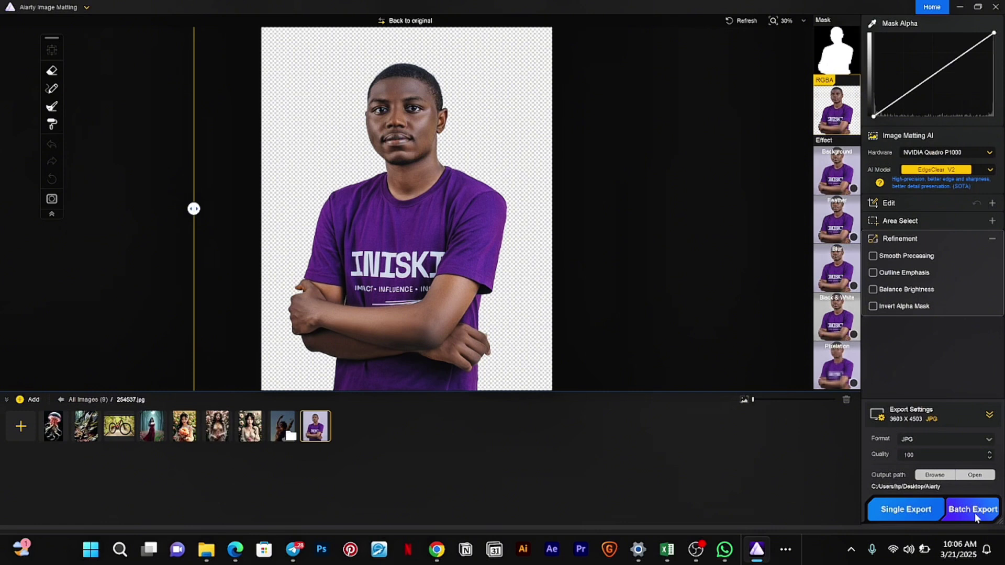
Export only the portrait and check the saved mask file 254537_attr1 and cutout file 254537_attr1_subject
click(920, 510)
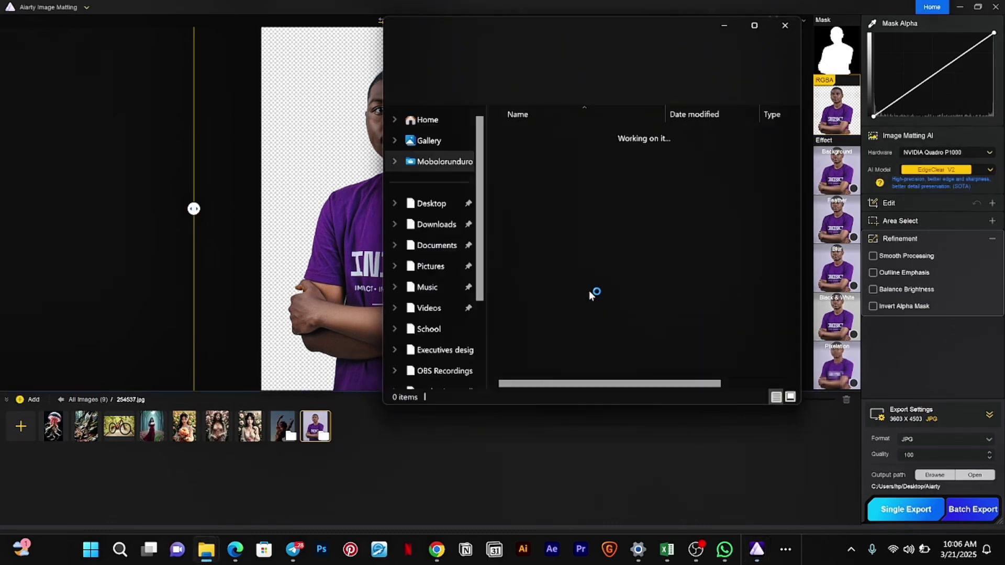
click(541, 148)
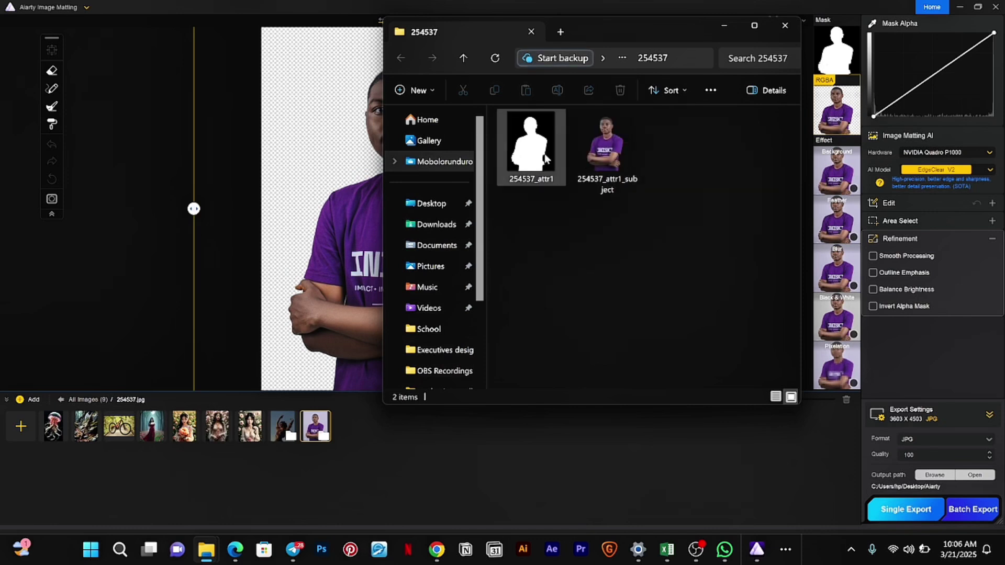
double_click(540, 148)
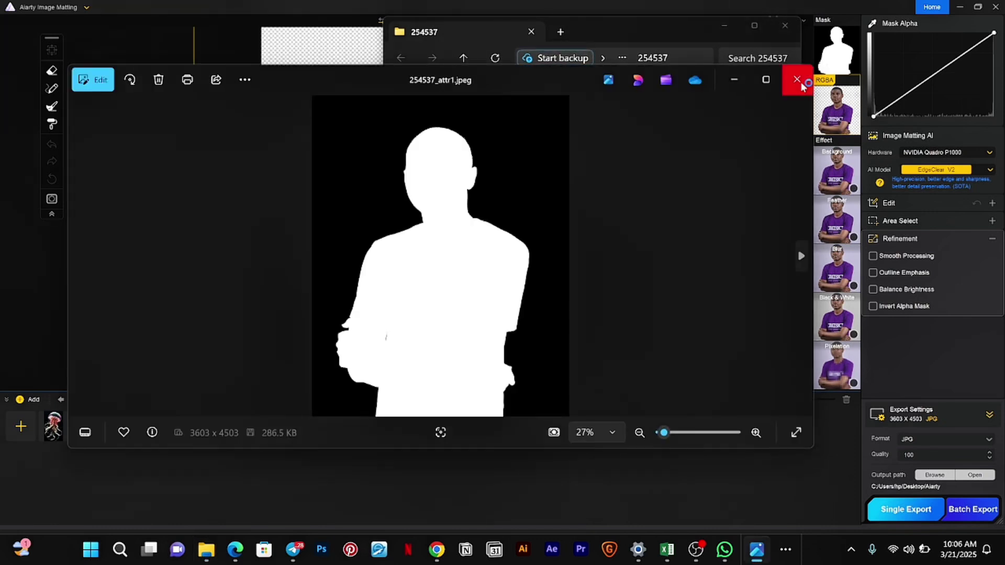
click(797, 80)
double_click(623, 157)
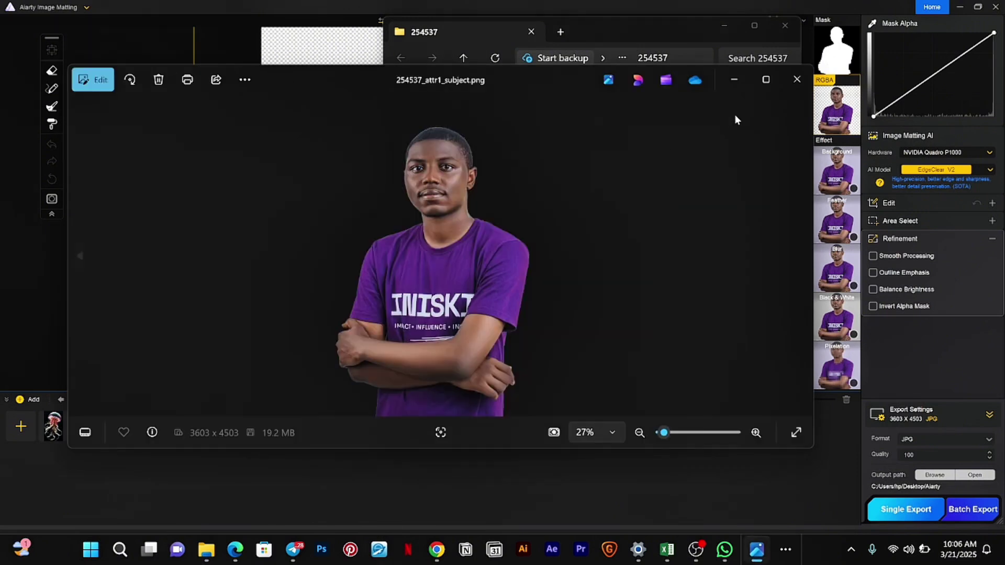
click(796, 79)
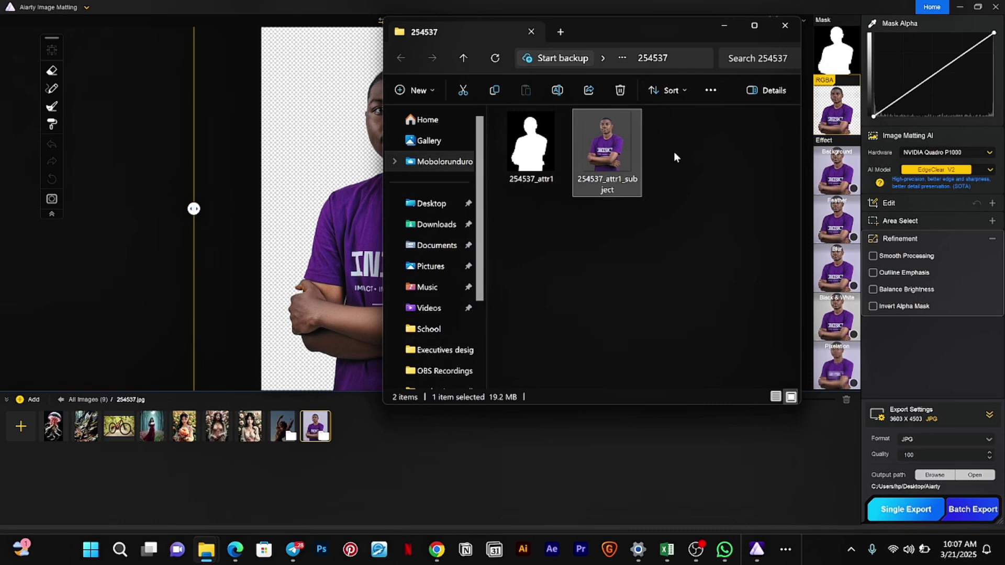
click(785, 26)
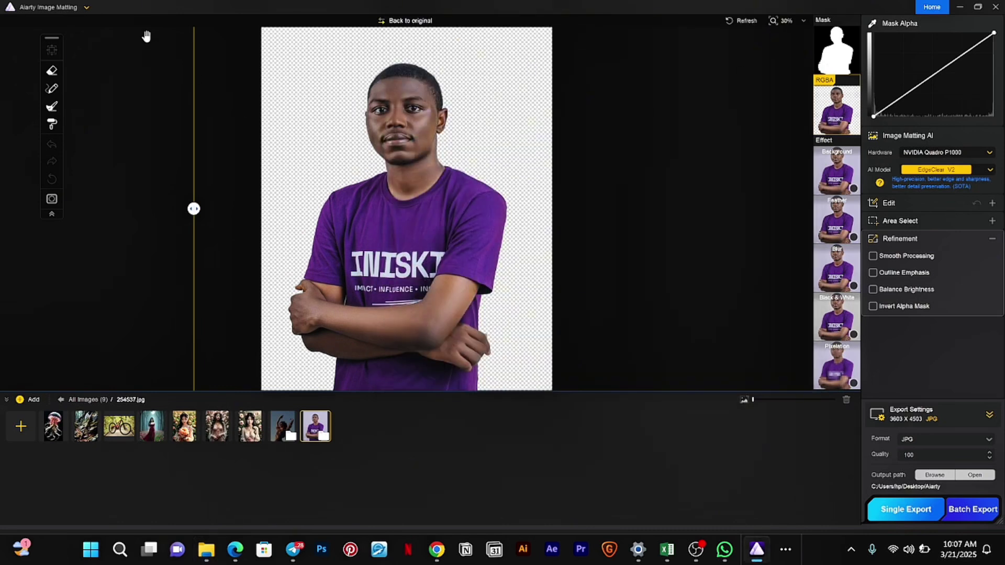
click(87, 8)
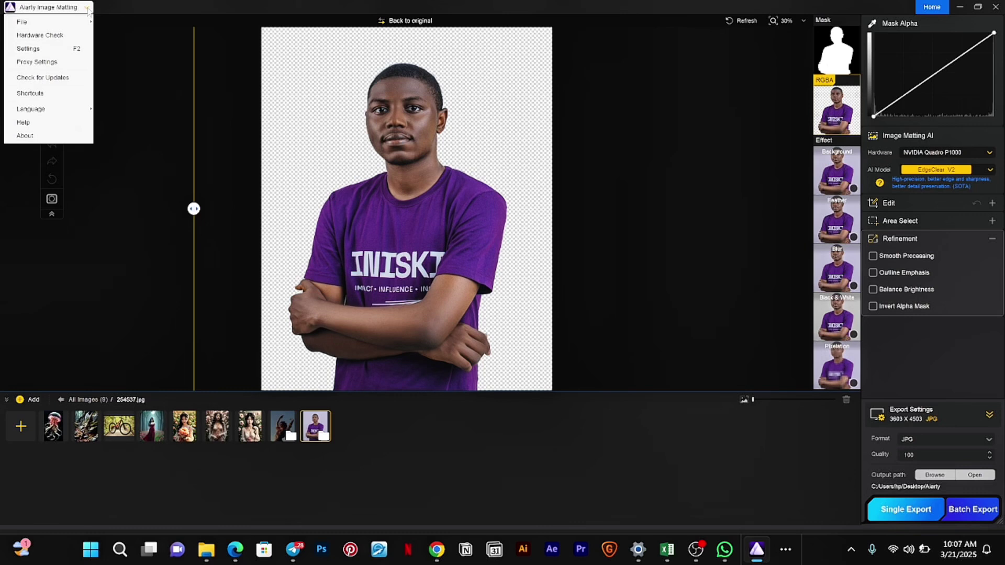
mouse_move(33, 24)
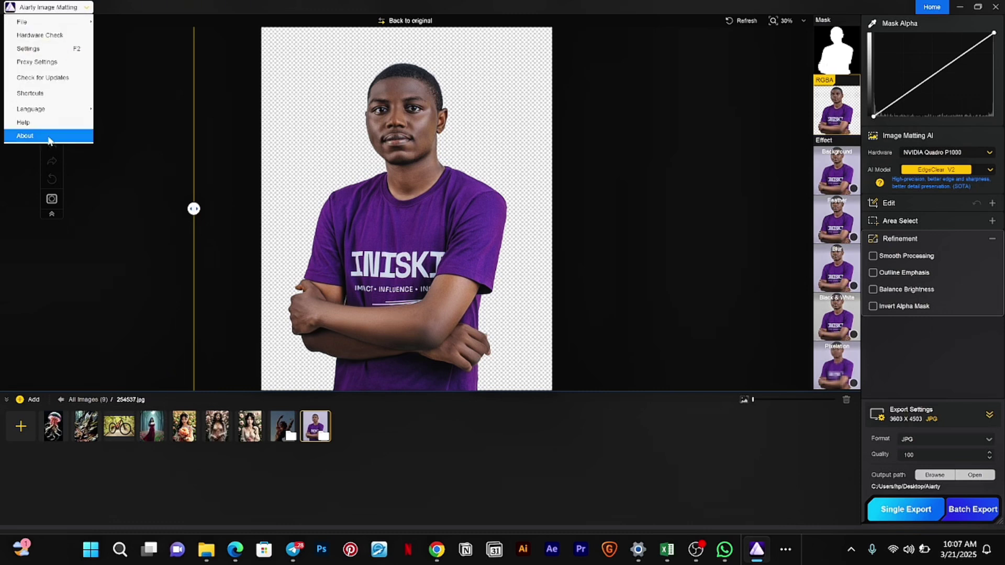
click(458, 424)
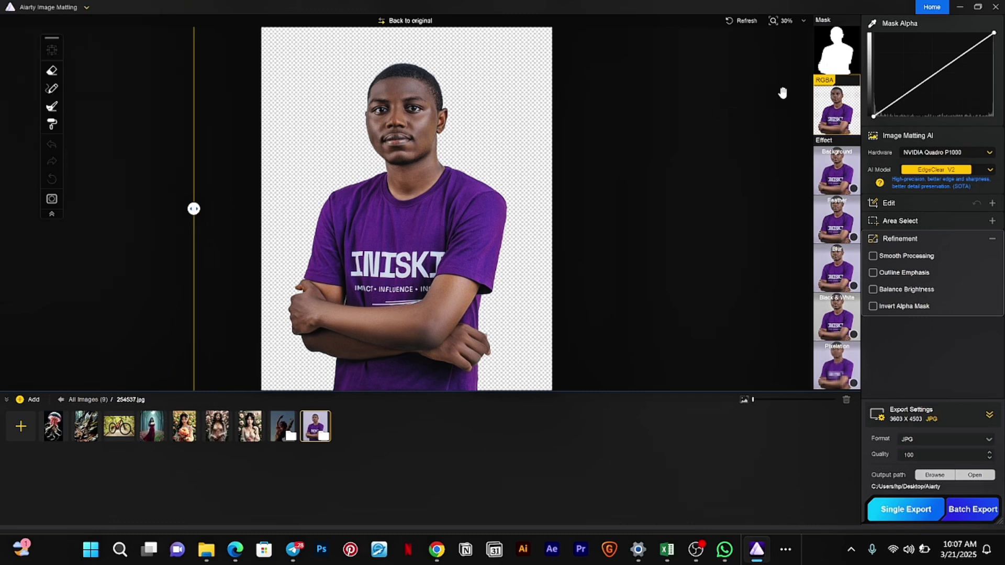
Examine the portrait's alpha mask up close and return to the RGBA cutout view
click(787, 21)
mouse_move(752, 42)
mouse_down()
mouse_move(810, 42)
mouse_move(739, 44)
mouse_move(750, 45)
mouse_up()
click(821, 21)
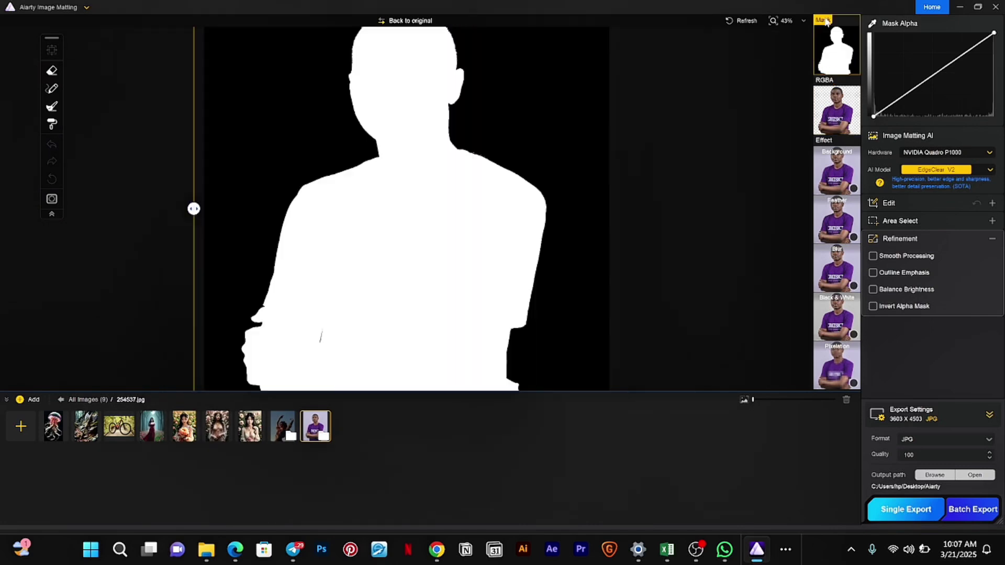
click(837, 85)
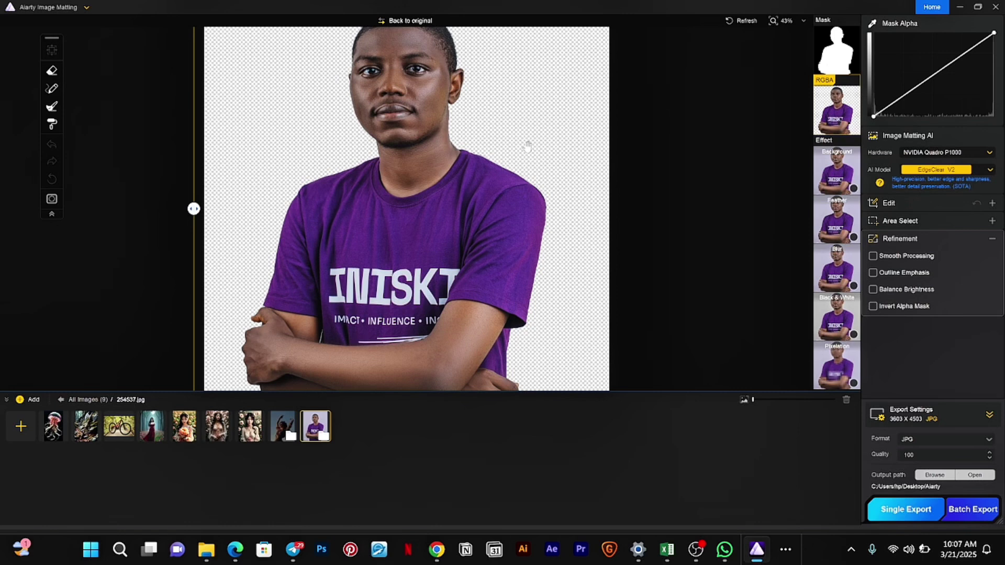
scroll(526, 147, down, 1)
scroll(526, 147, down, 2)
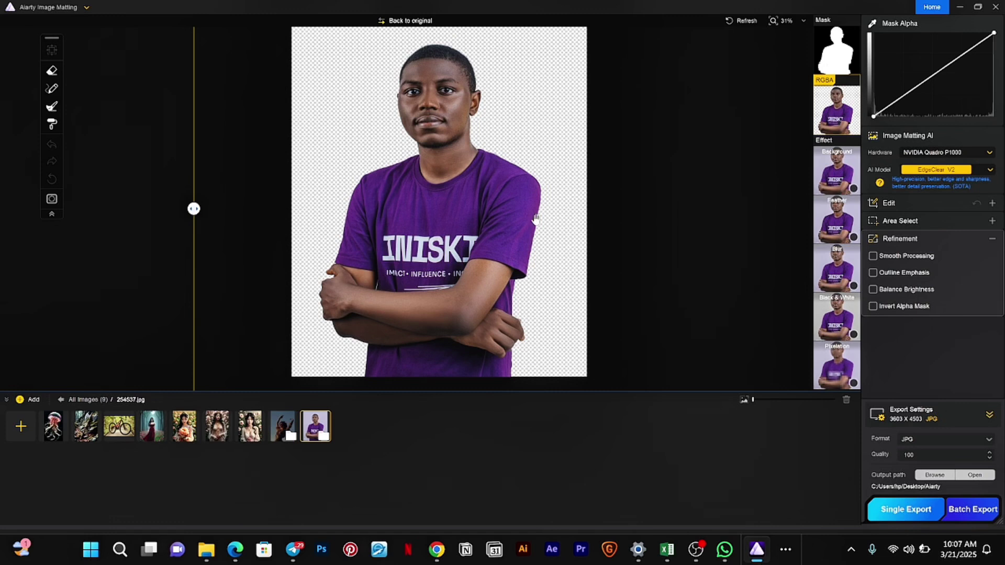
Switch to Chrome and review the Giveaway License and Full License offers on the Aiarty Image Matting background remover page
mouse_move(438, 547)
click(436, 549)
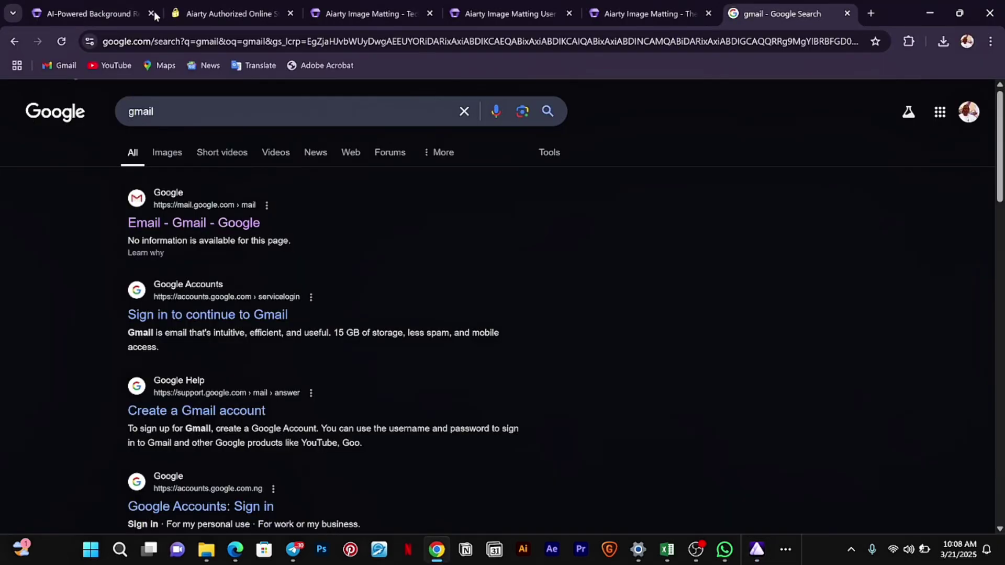
click(118, 14)
scroll(590, 283, up, 10)
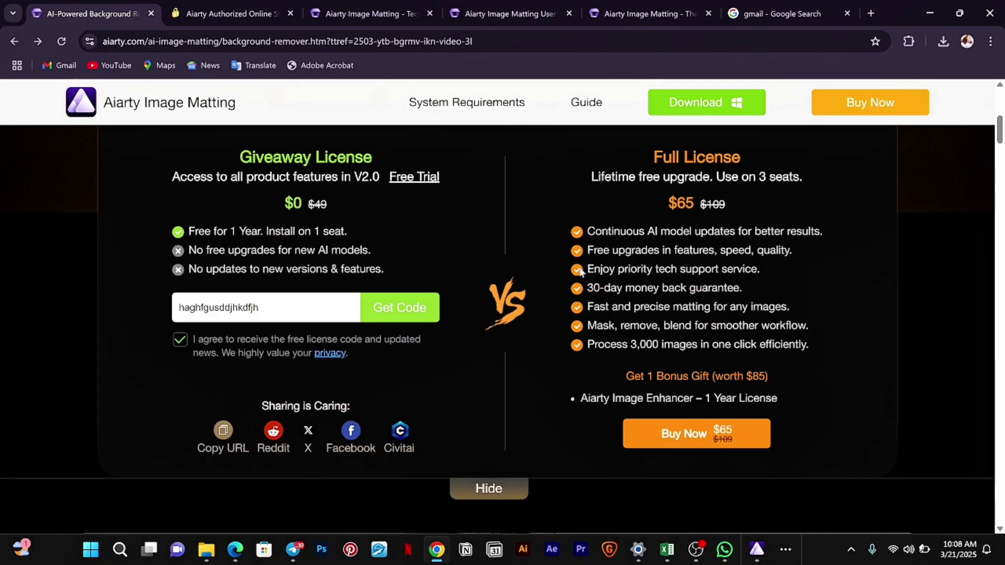
scroll(510, 250, down, 7)
scroll(509, 249, up, 6)
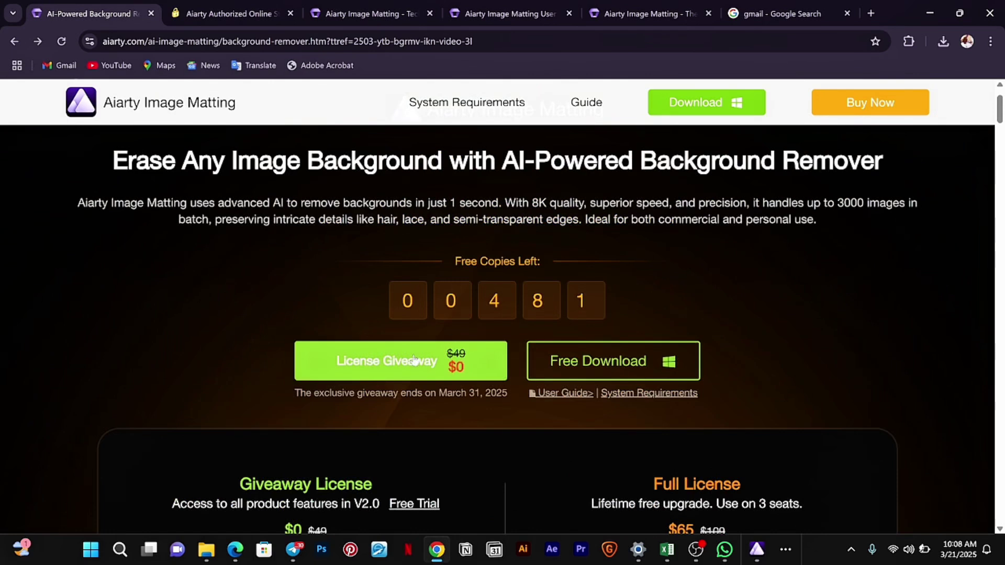
scroll(412, 354, down, 3)
scroll(413, 353, down, 3)
click(315, 317)
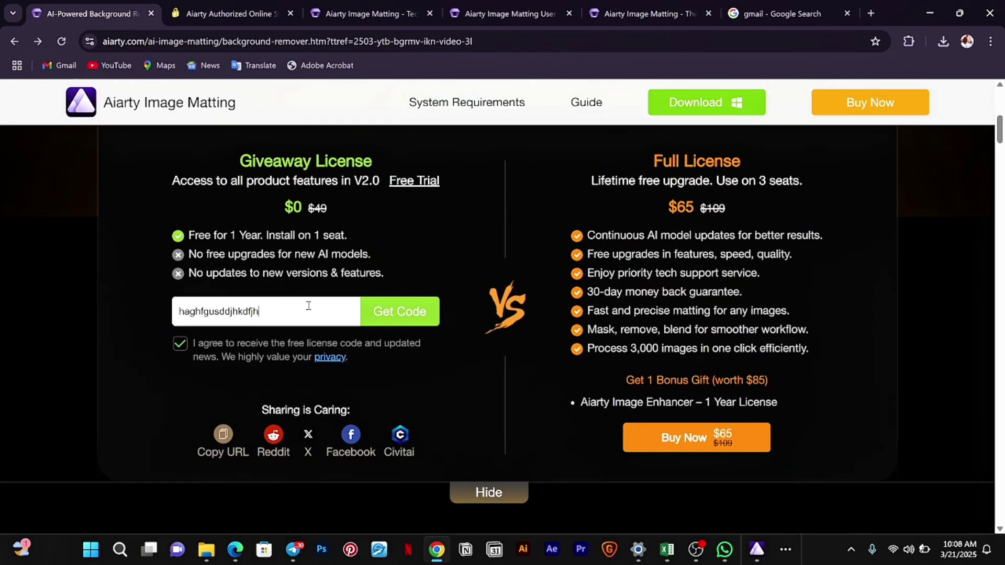
scroll(451, 295, up, 6)
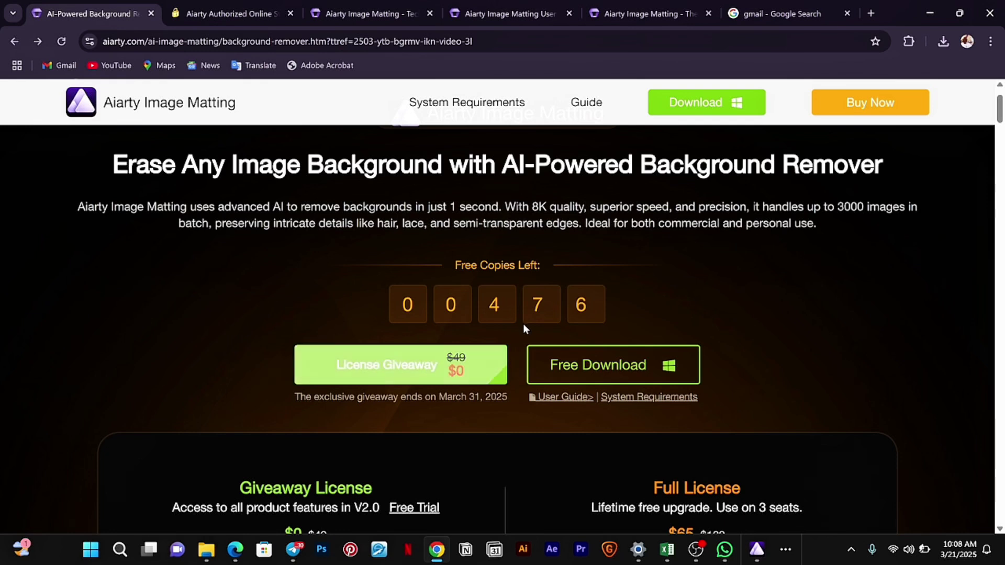
scroll(527, 339, down, 2)
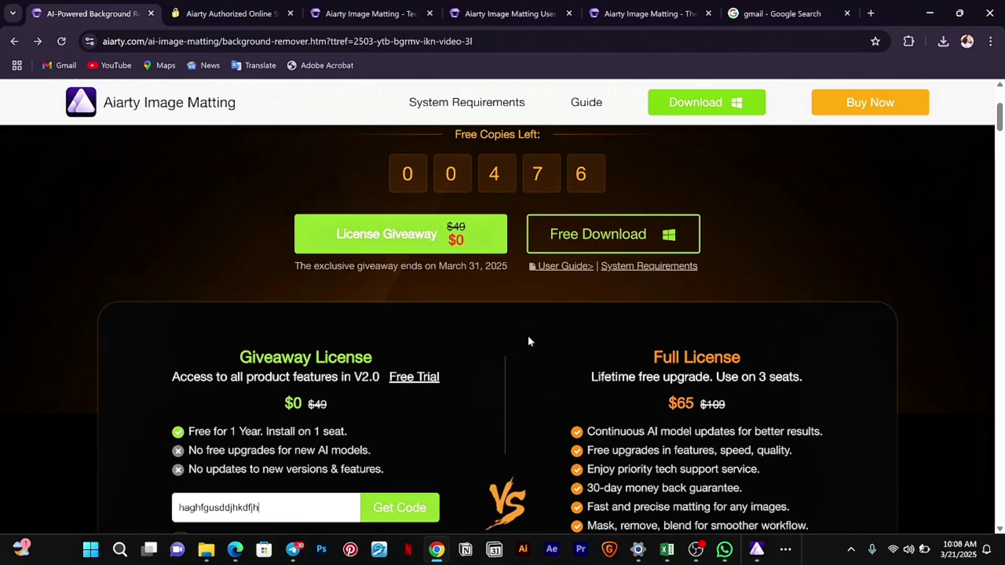
scroll(527, 339, down, 3)
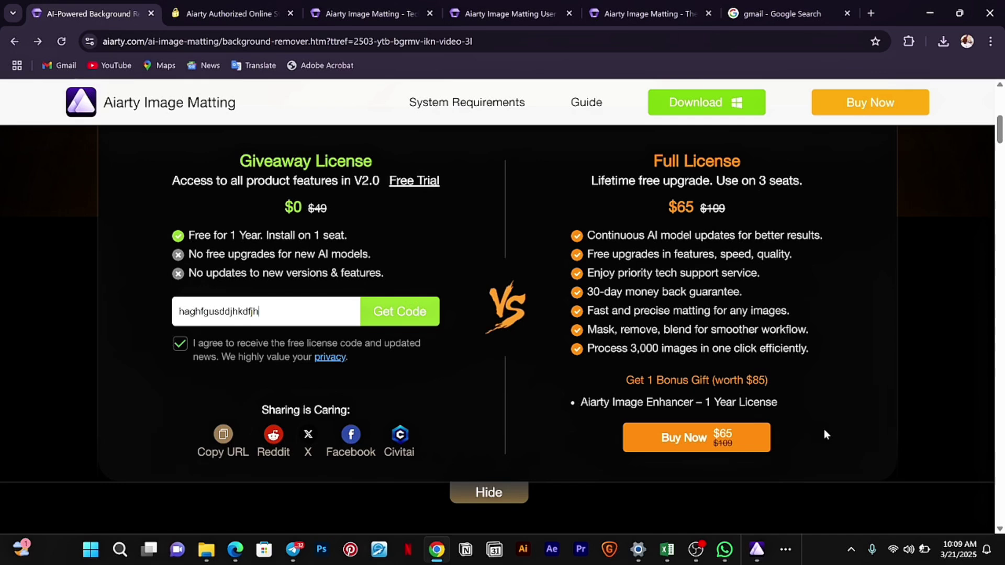
Look at the Aiarty Image Matting Tech Specs page and return to the start of the background remover page
scroll(616, 337, up, 4)
click(384, 14)
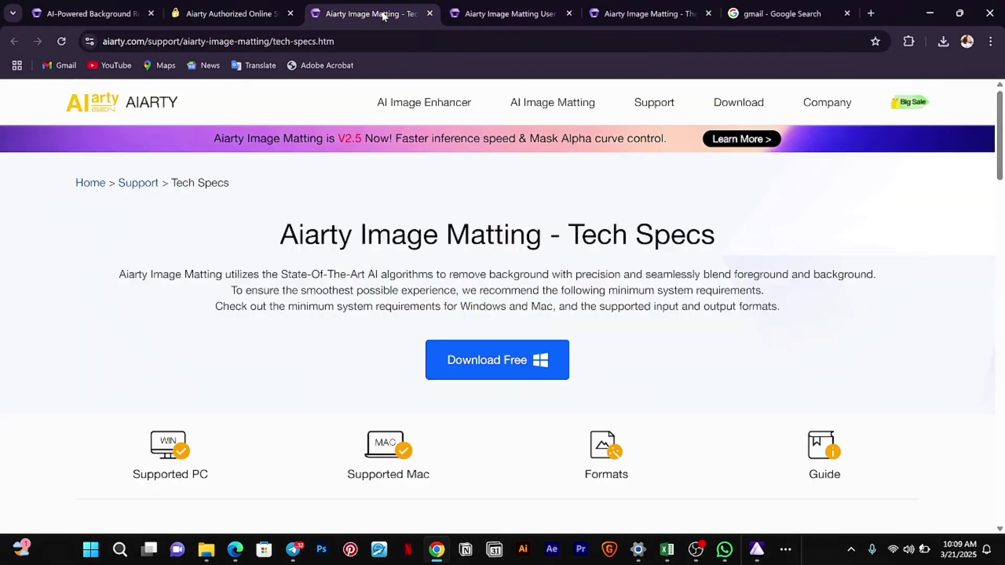
click(125, 14)
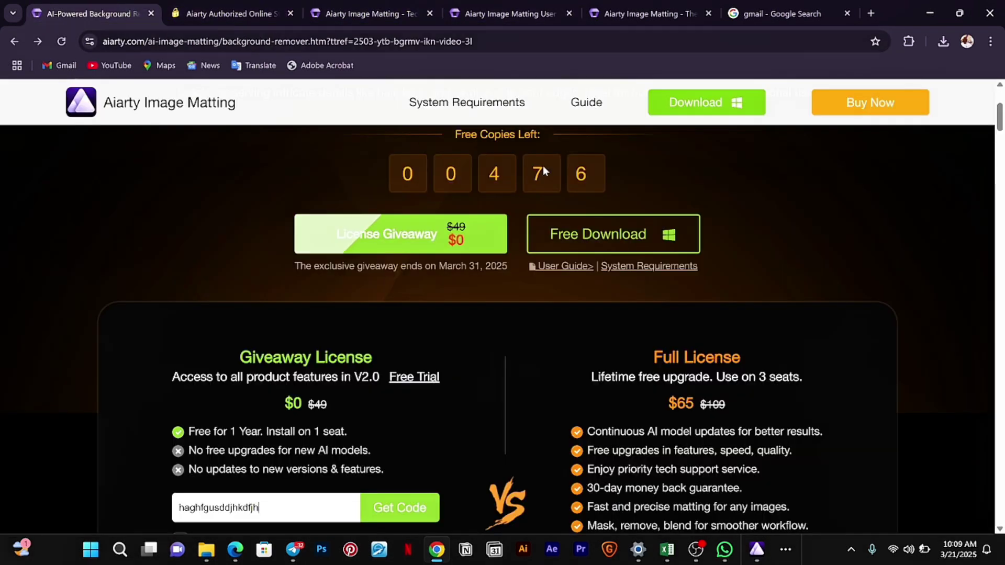
scroll(667, 189, up, 4)
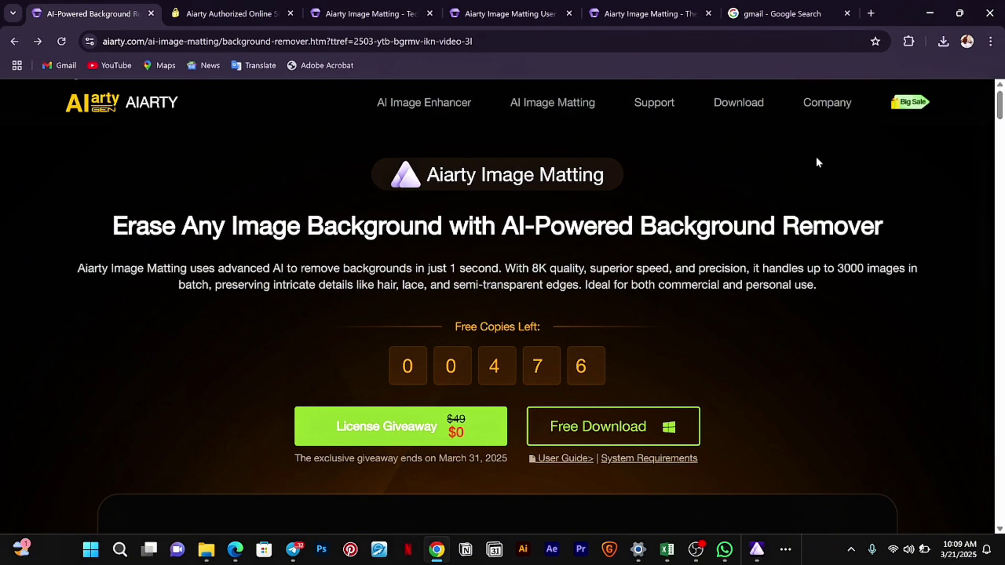